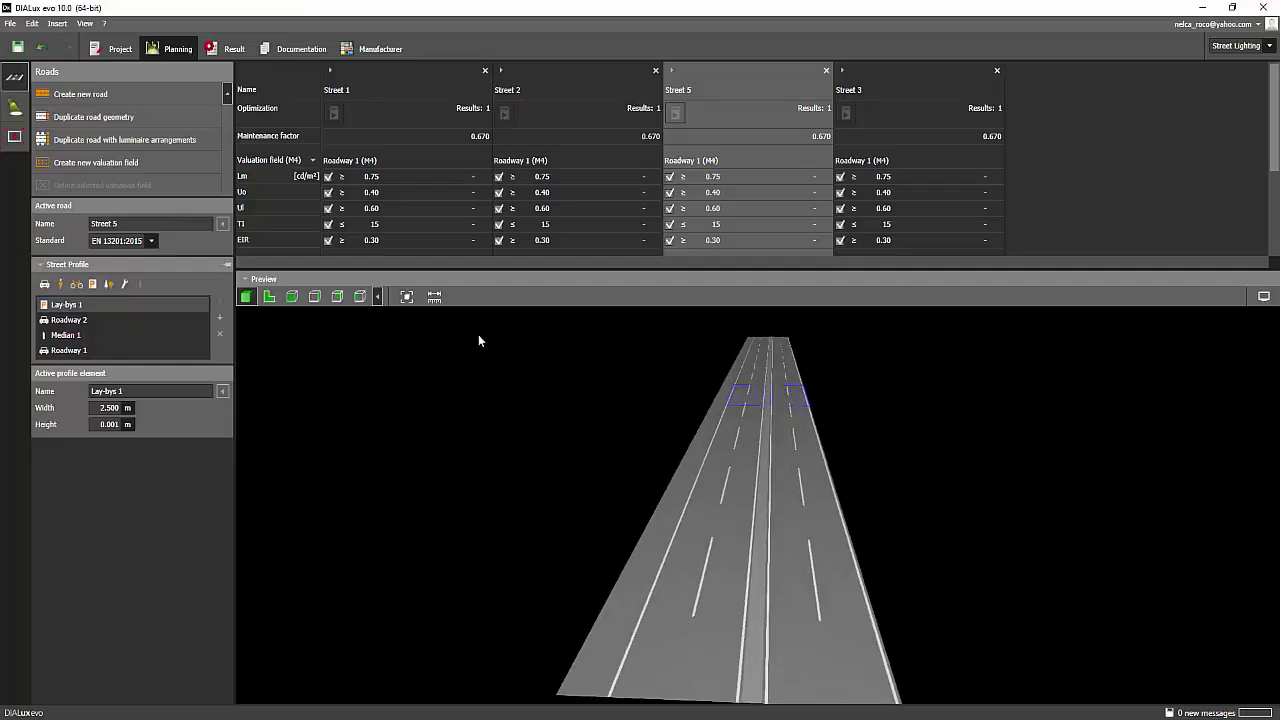
Step: Look through the road profiles of Street 1, Street 2, Street 3 and Street 5 in the 3D preview
{"action": "left_click", "coordinate": [433, 139]}
{"action": "right_click_drag", "start_coordinate": [576, 447], "coordinate": [469, 454]}
{"action": "left_click_drag", "start_coordinate": [468, 453], "coordinate": [573, 410]}
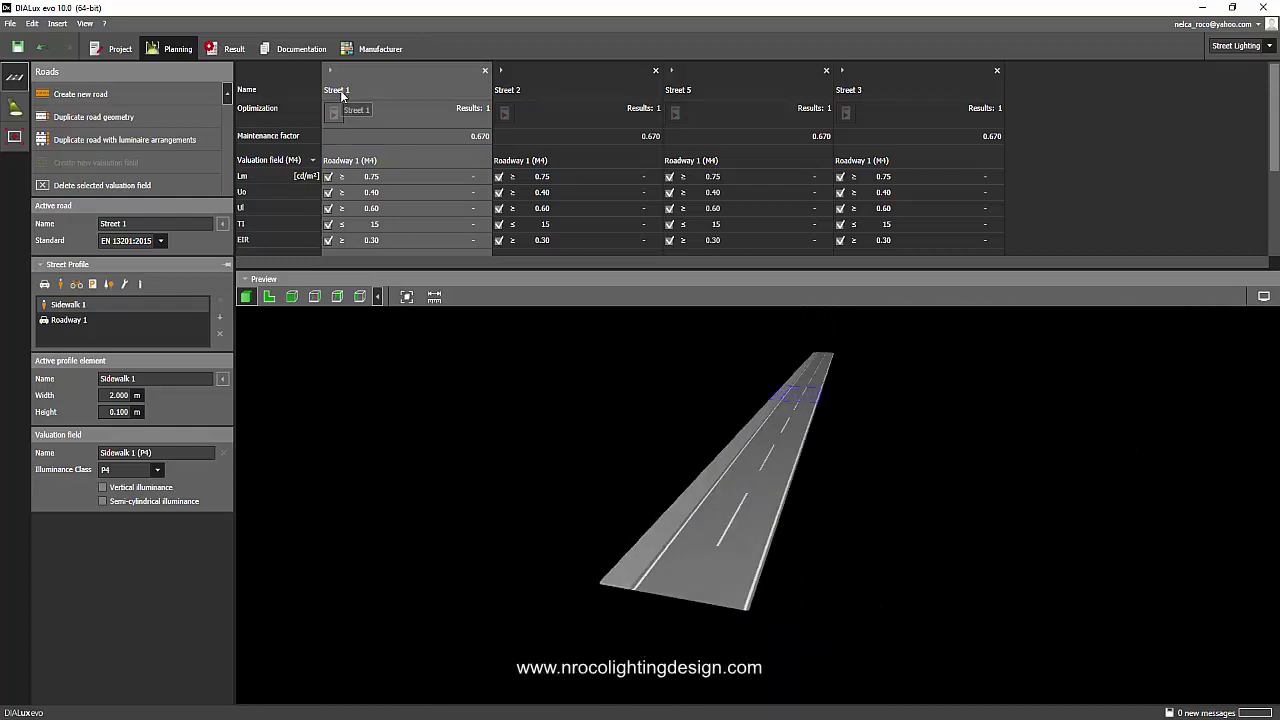
{"action": "left_click", "coordinate": [691, 94]}
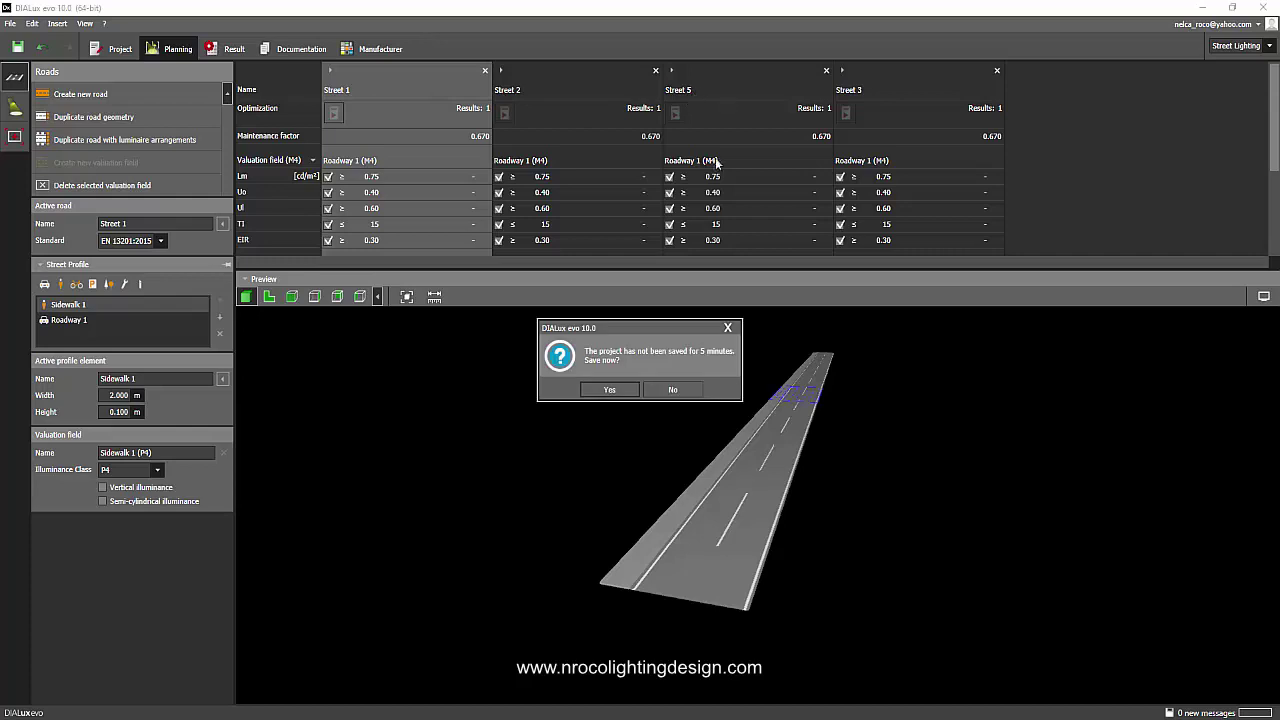
{"action": "left_click", "coordinate": [735, 326]}
{"action": "left_click", "coordinate": [726, 90]}
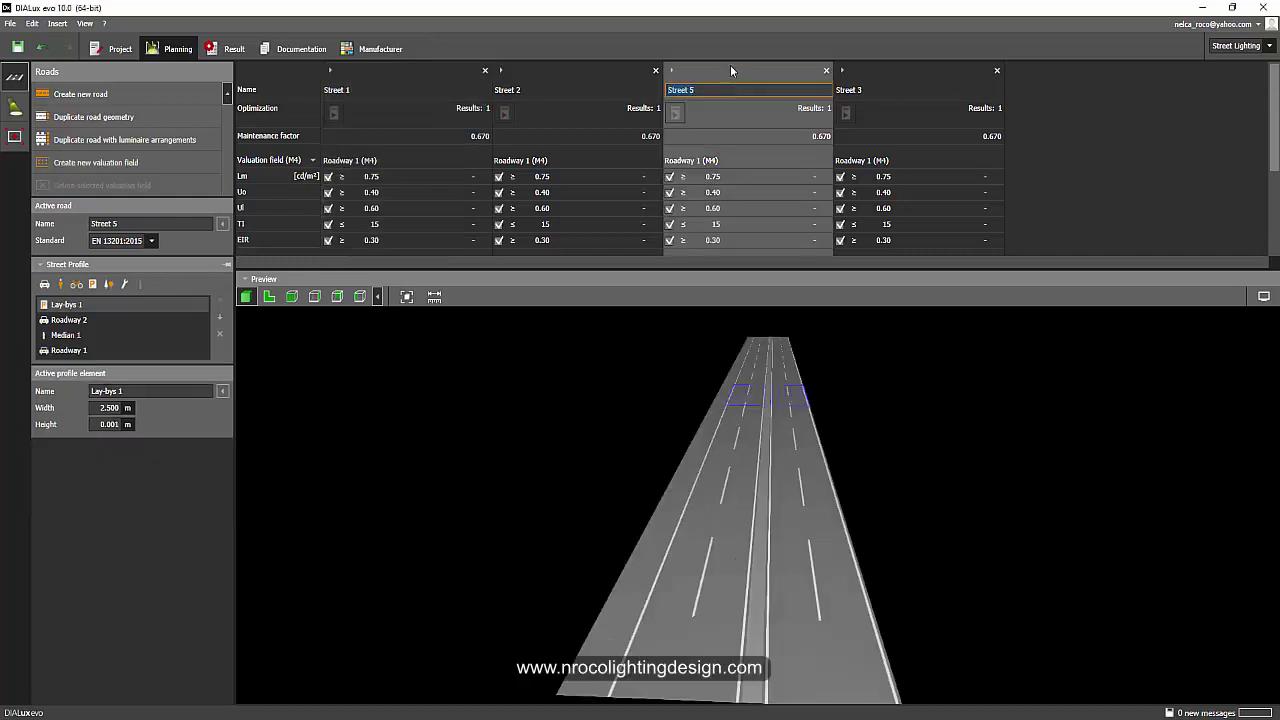
{"action": "left_click", "coordinate": [970, 82]}
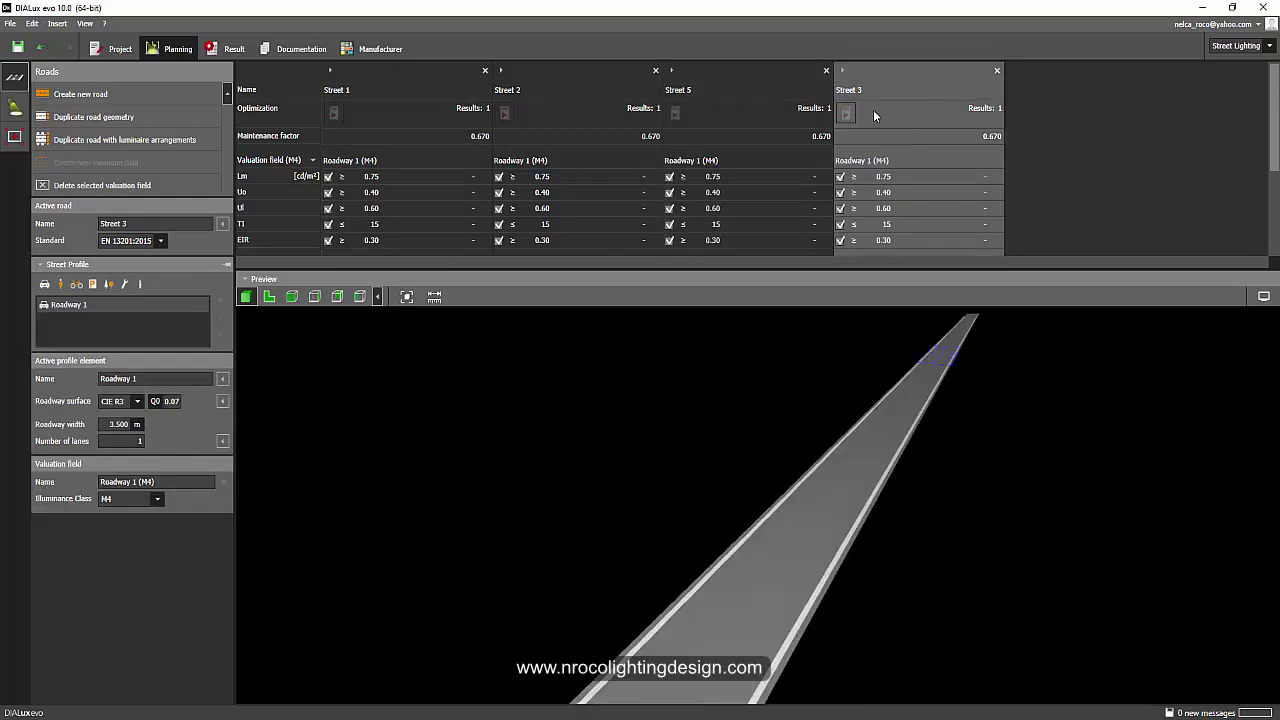
{"action": "left_click", "coordinate": [728, 72]}
{"action": "left_click", "coordinate": [783, 76]}
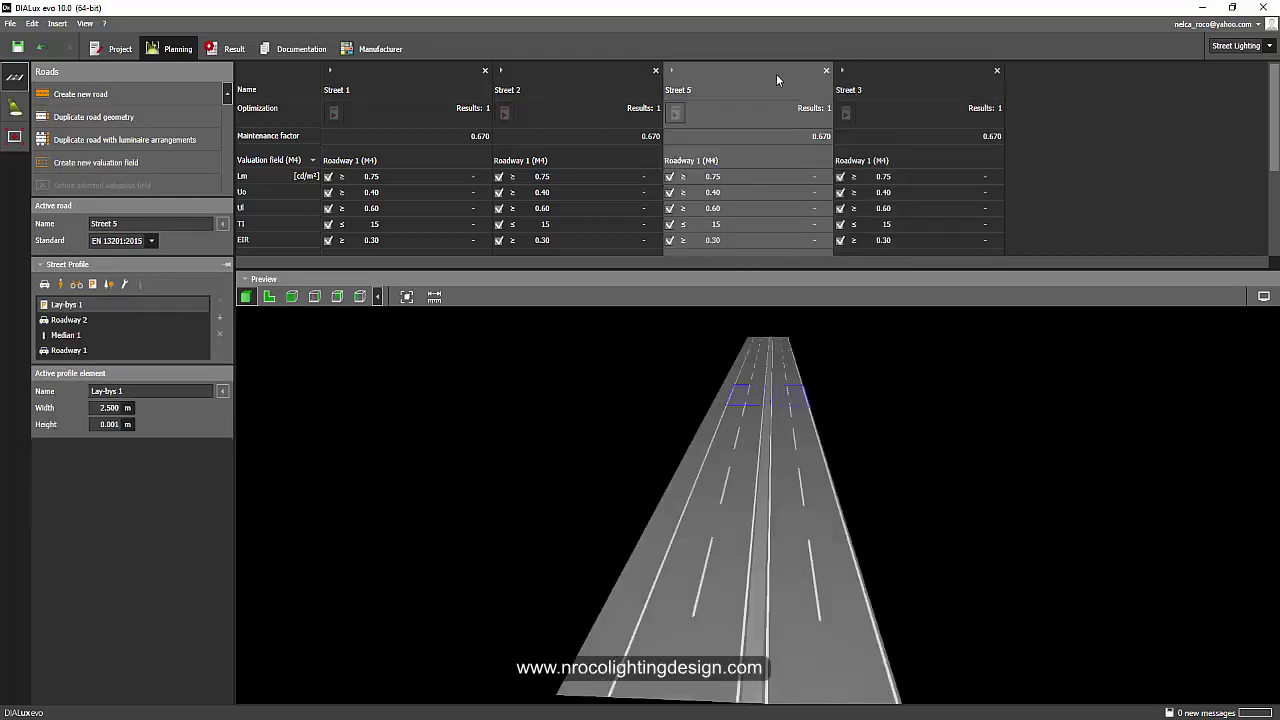
{"action": "left_click", "coordinate": [672, 70]}
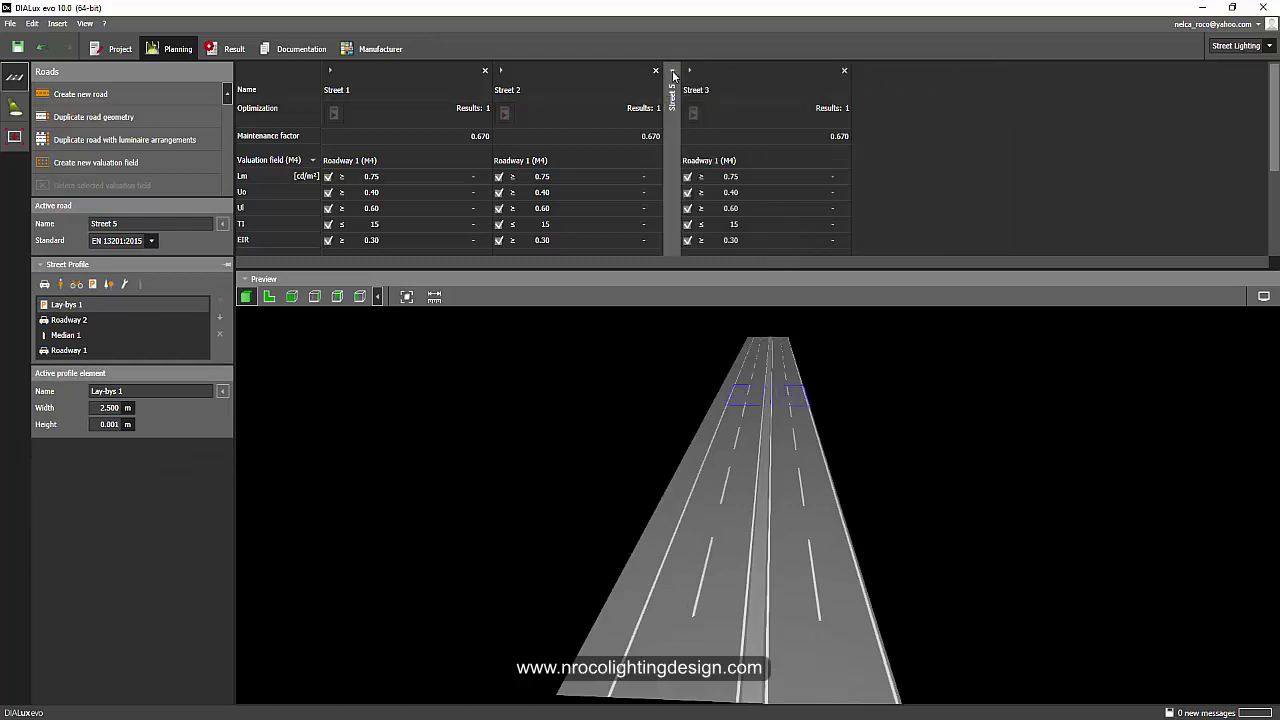
{"action": "left_click", "coordinate": [672, 71]}
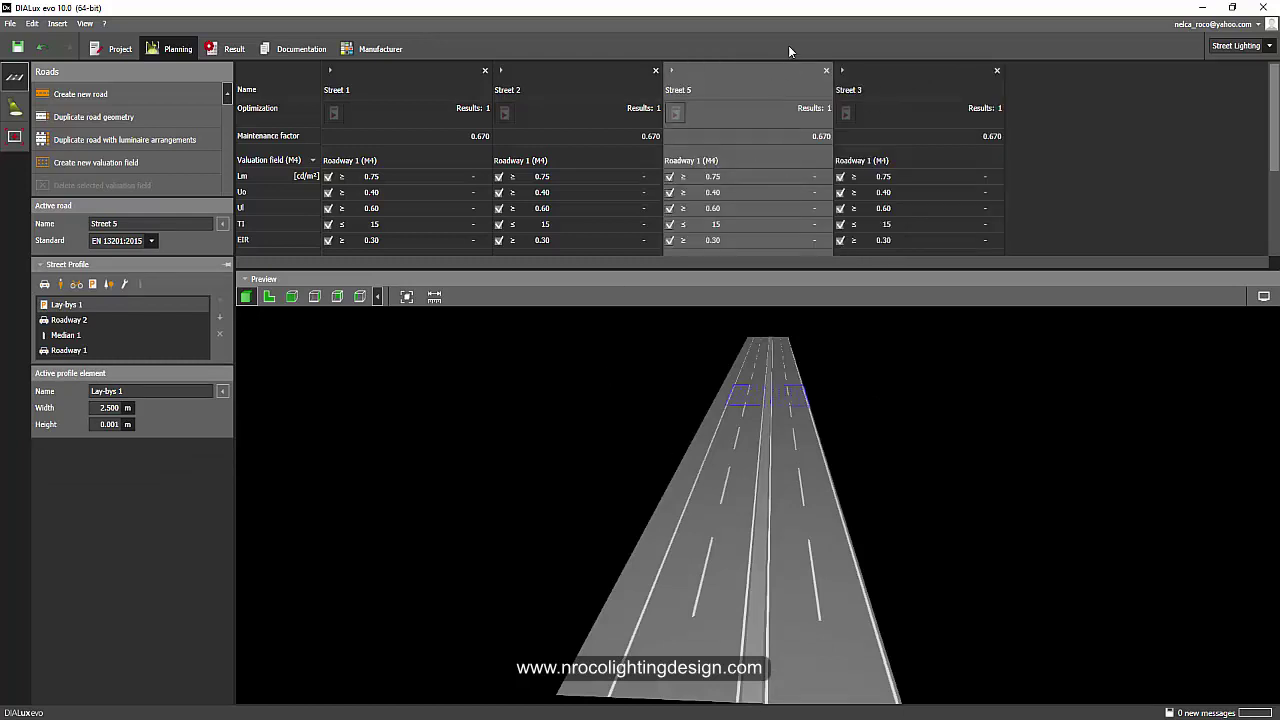
{"action": "left_click", "coordinate": [395, 78]}
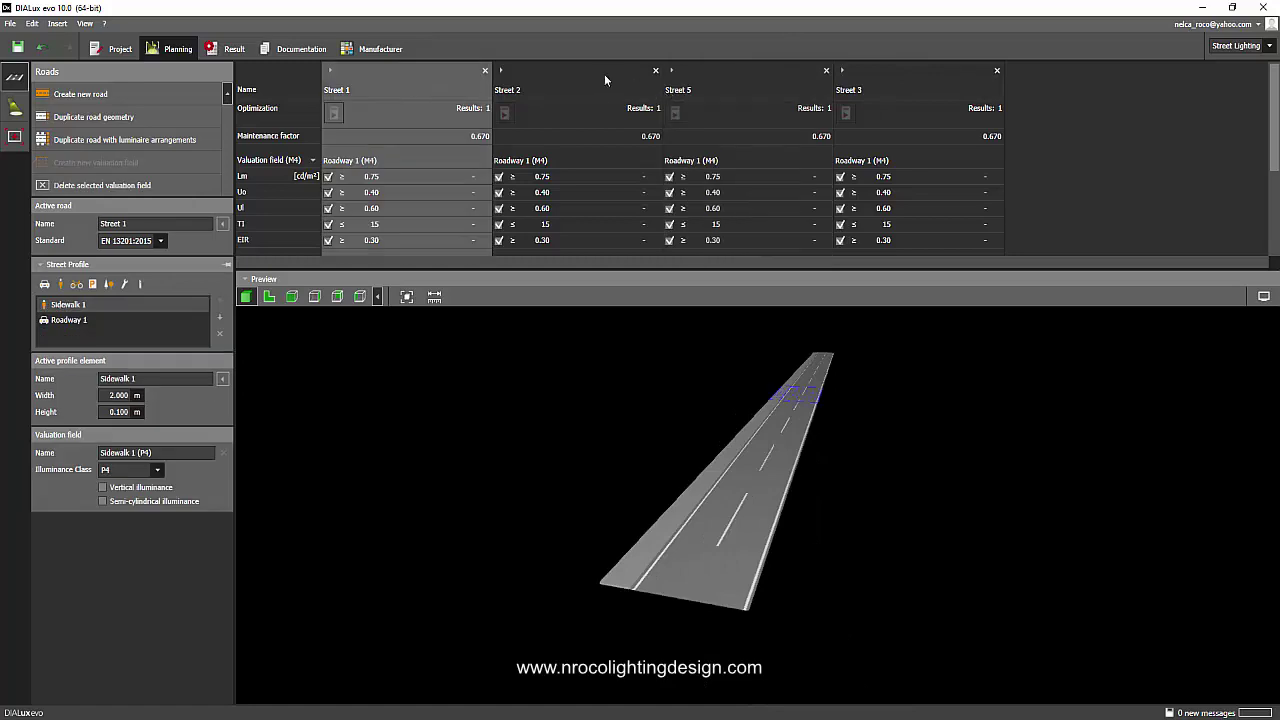
{"action": "left_click", "coordinate": [604, 74]}
{"action": "left_click", "coordinate": [898, 82]}
Step: Rename the road Street 5 to Street 4
{"action": "left_click", "coordinate": [689, 96]}
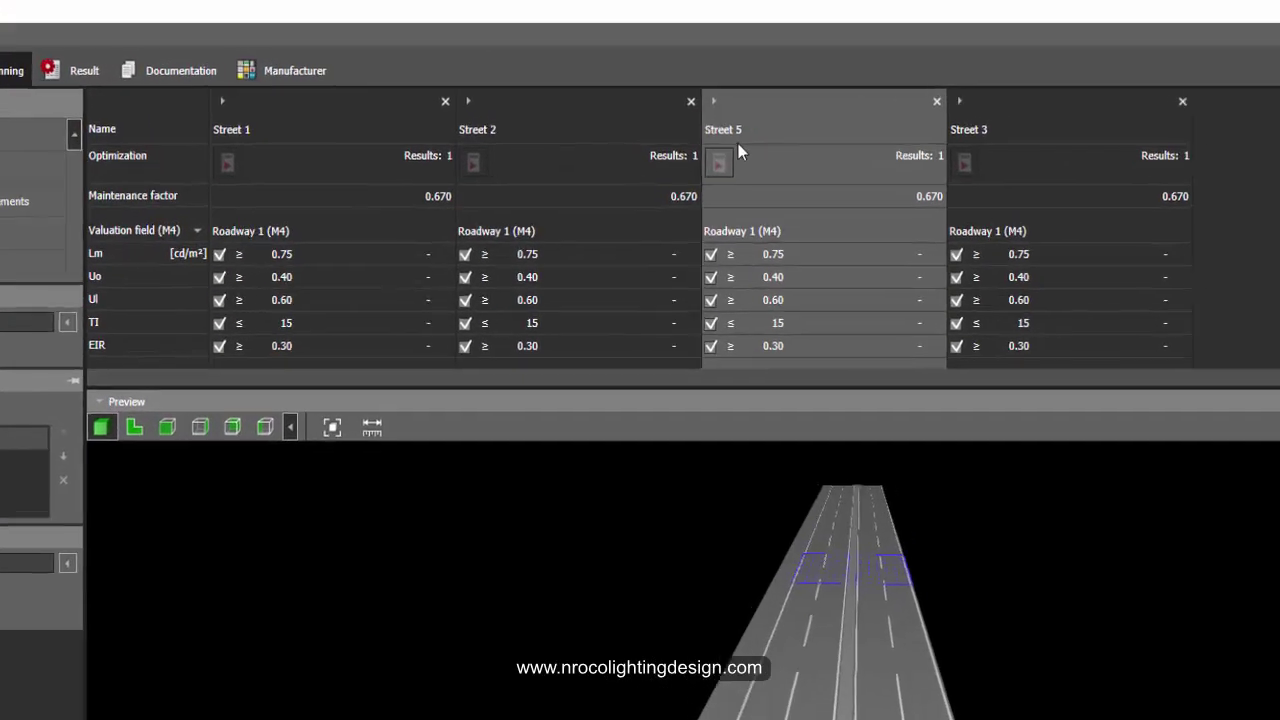
{"action": "left_click", "coordinate": [748, 141]}
{"action": "left_click", "coordinate": [762, 134]}
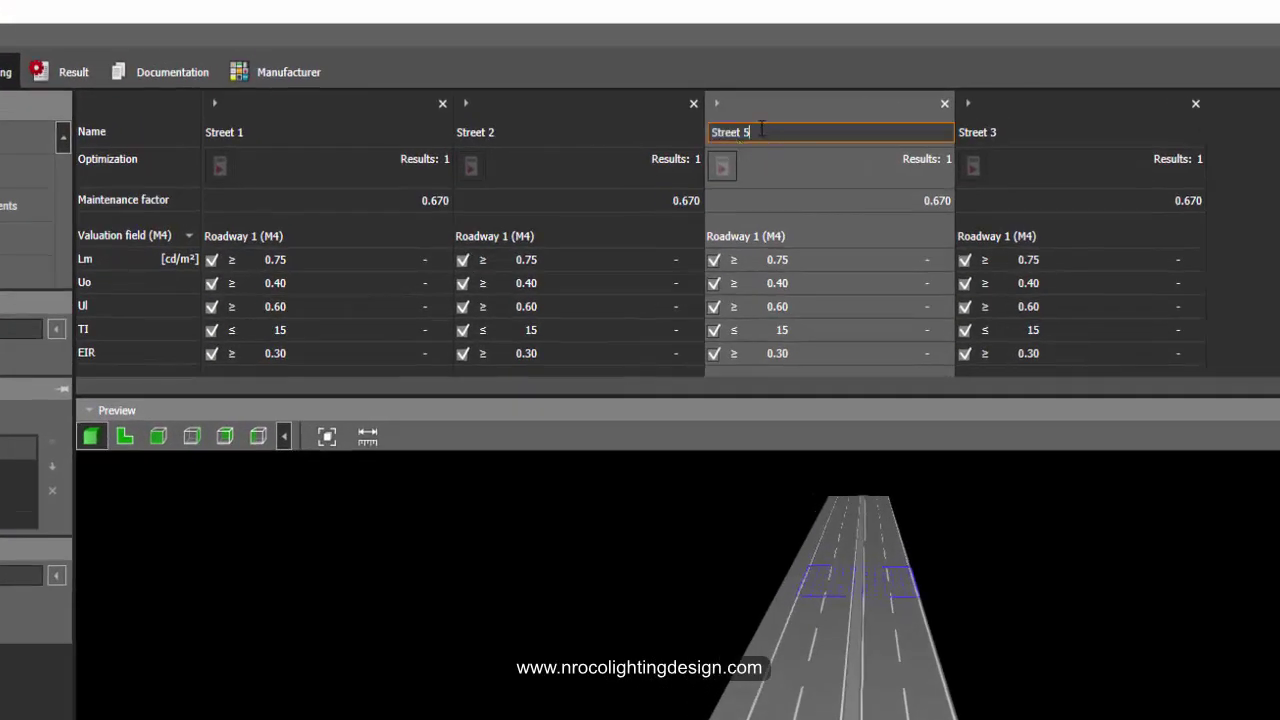
{"action": "key", "text": "BackSpace"}
{"action": "type", "text": "4"}
{"action": "key", "text": "Return"}
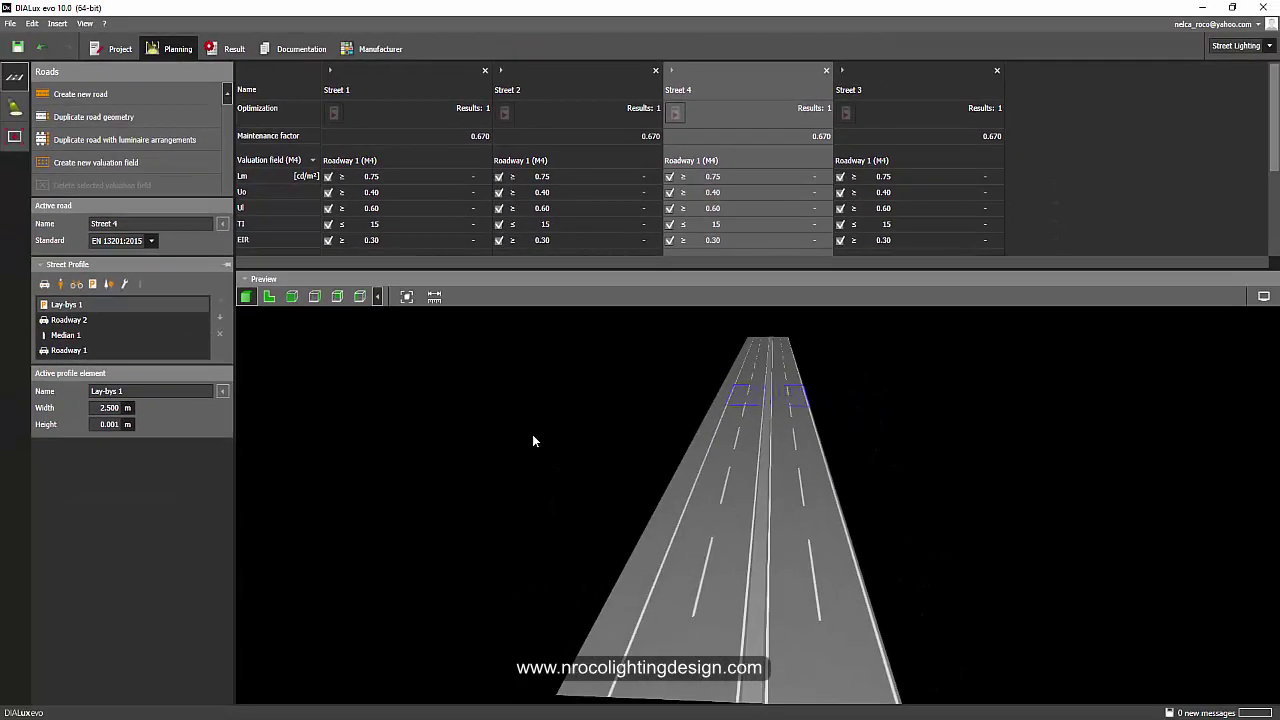
Step: Add a road luminaire arrangement to Street 1 as a single row of poles along the sidewalk side
{"action": "left_click", "coordinate": [383, 134]}
{"action": "left_click_drag", "start_coordinate": [434, 449], "coordinate": [648, 478]}
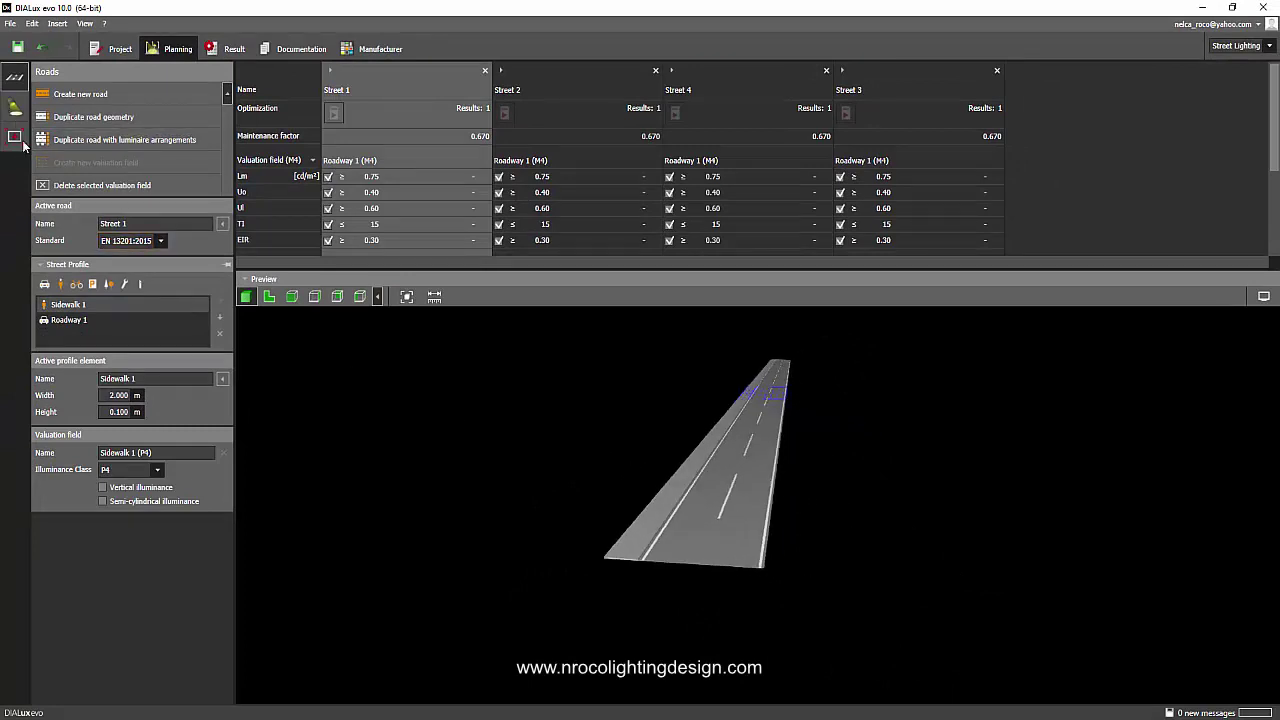
{"action": "left_click", "coordinate": [14, 108]}
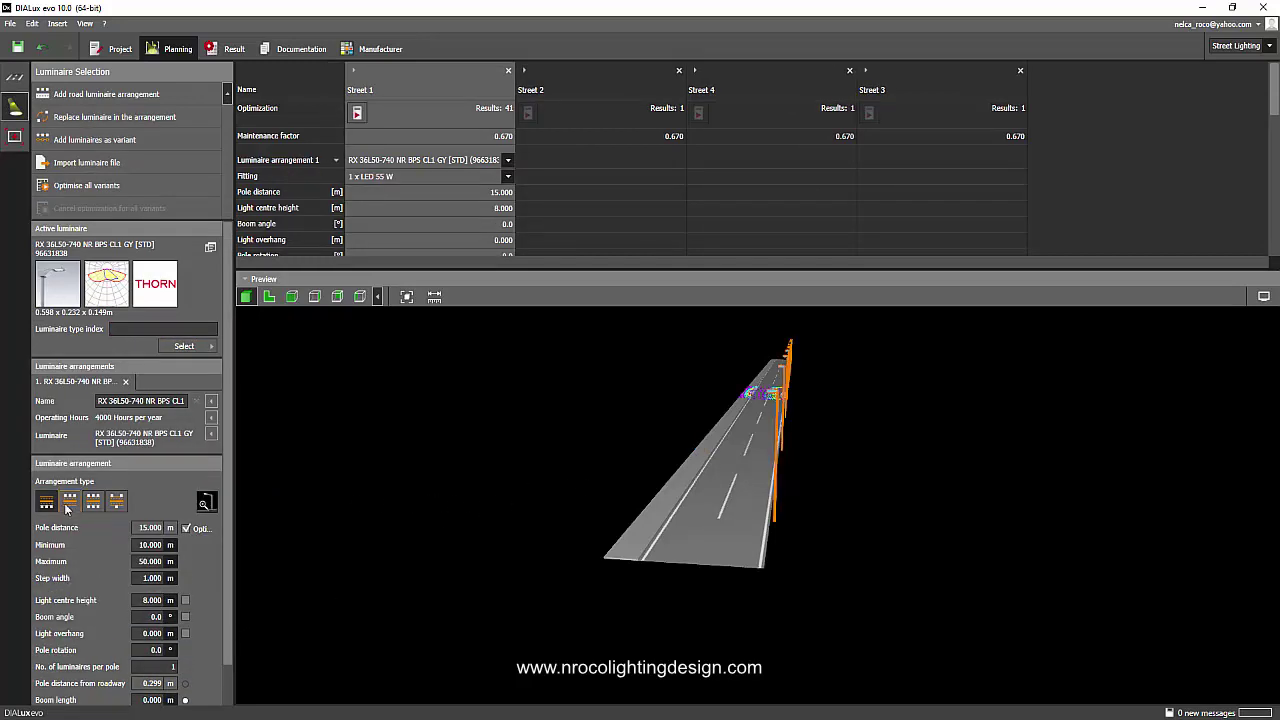
{"action": "mouse_move", "coordinate": [578, 510]}
{"action": "left_mouse_down"}
{"action": "mouse_move", "coordinate": [535, 541]}
{"action": "mouse_move", "coordinate": [594, 488]}
{"action": "mouse_move", "coordinate": [578, 488]}
{"action": "left_mouse_up"}
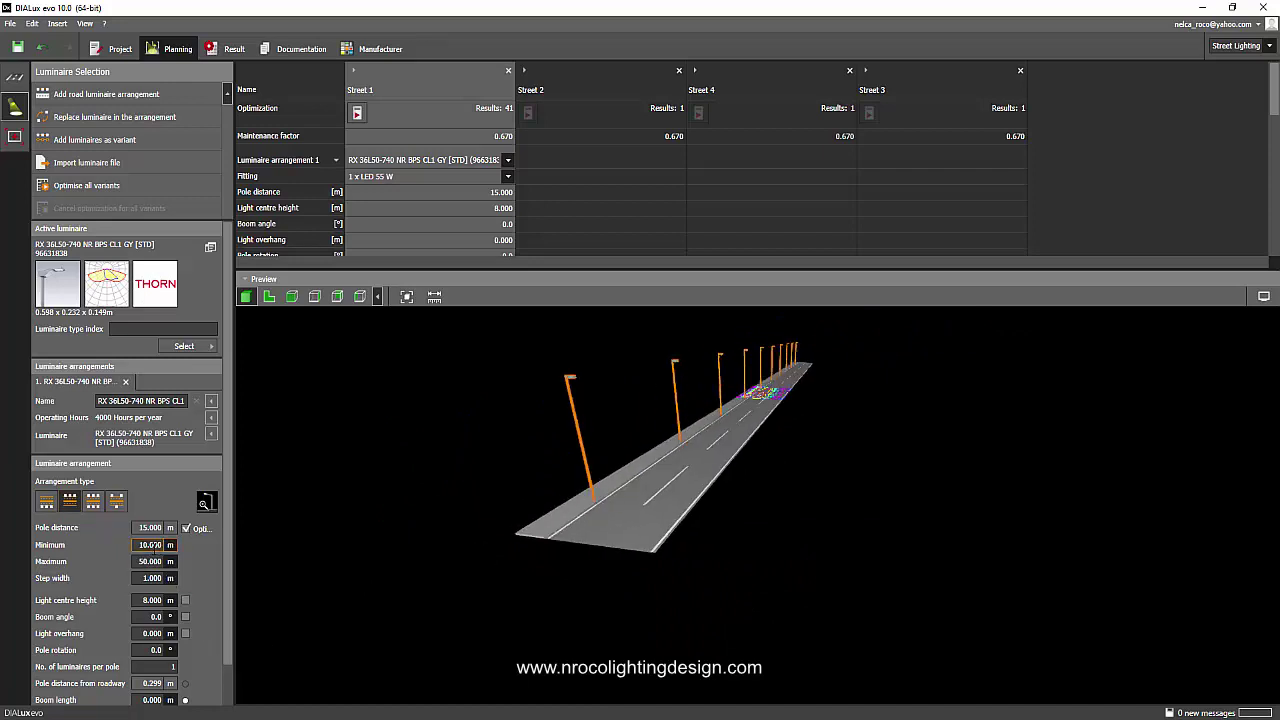
Step: Turn off pole distance optimisation for Street 1 and set its pole distance to 20 m
{"action": "left_click", "coordinate": [152, 542]}
{"action": "left_click", "coordinate": [186, 528]}
{"action": "left_click", "coordinate": [140, 529]}
{"action": "type", "text": "20"}
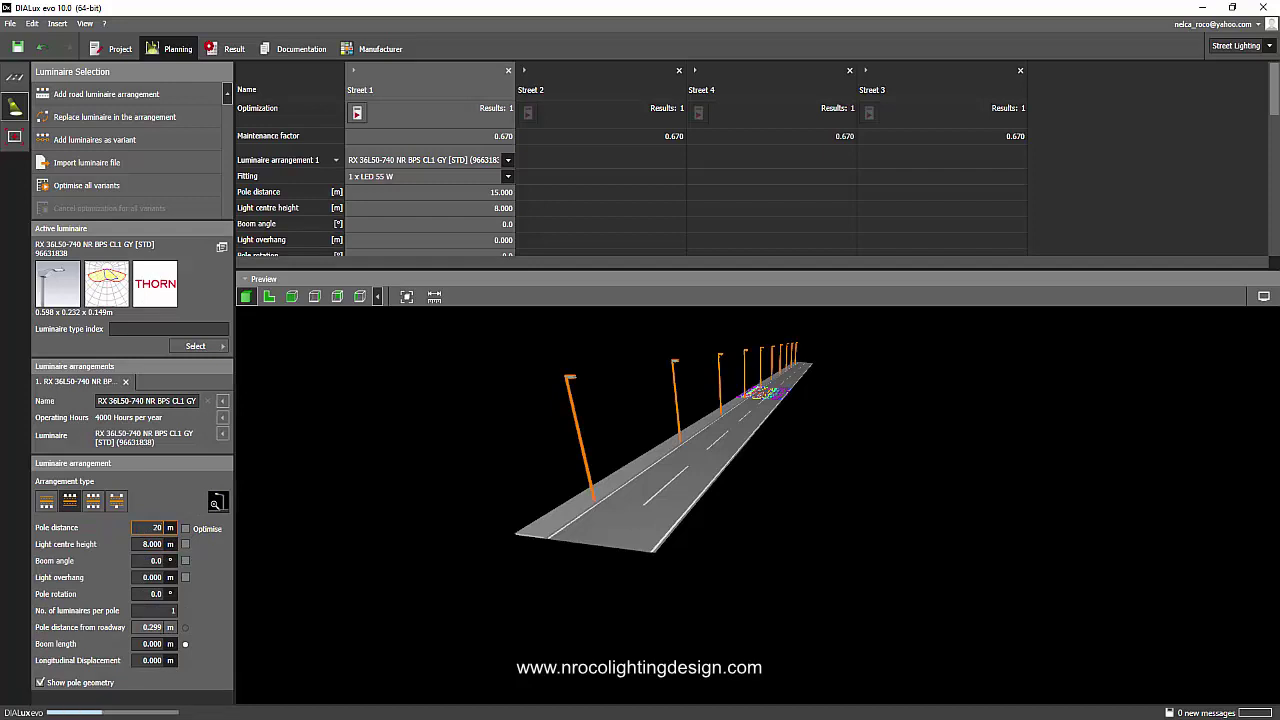
{"action": "key", "text": "Return"}
Step: Enlarge the results table to show the valuation fields and set Street 1's pole distance to 30 m
{"action": "left_click", "coordinate": [158, 544]}
{"action": "left_click_drag", "start_coordinate": [536, 268], "coordinate": [545, 341]}
{"action": "scroll", "coordinate": [568, 200], "scroll_direction": "down", "scroll_amount": 4}
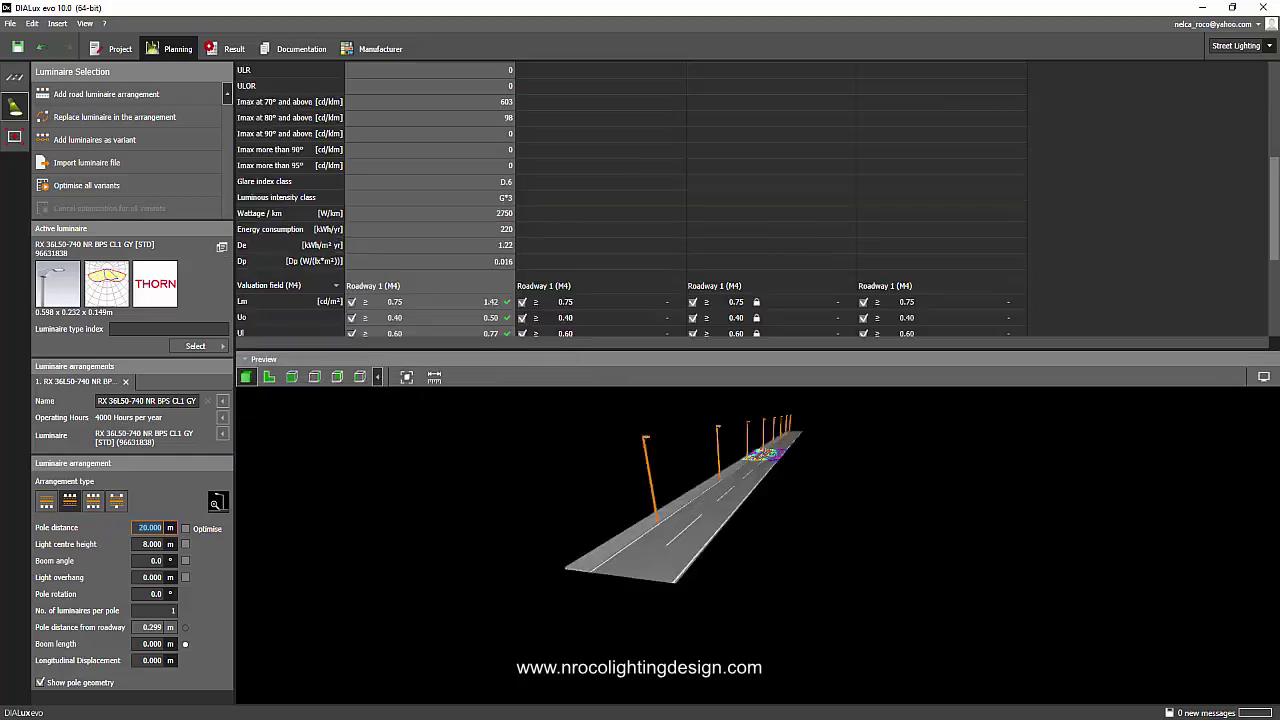
{"action": "left_click_drag", "start_coordinate": [1275, 190], "coordinate": [1276, 234]}
{"action": "scroll", "coordinate": [1276, 233], "scroll_direction": "down", "scroll_amount": 2}
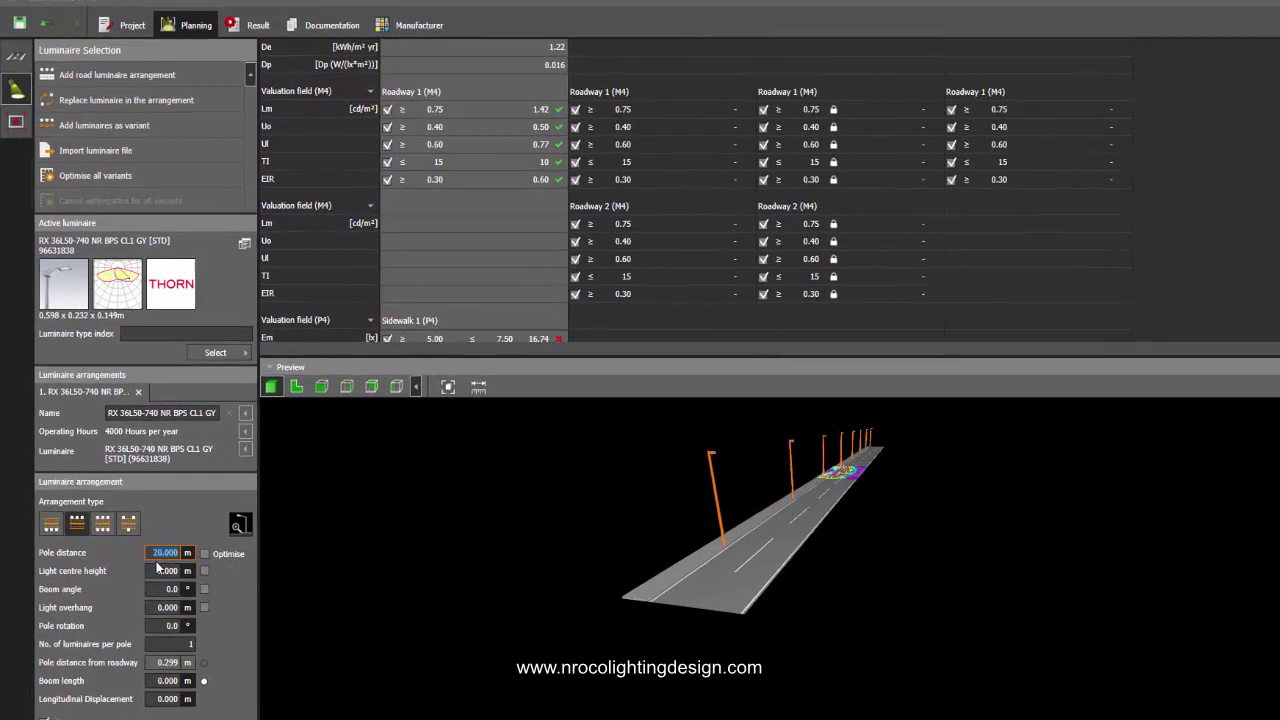
{"action": "type", "text": "30"}
{"action": "key", "text": "Return"}
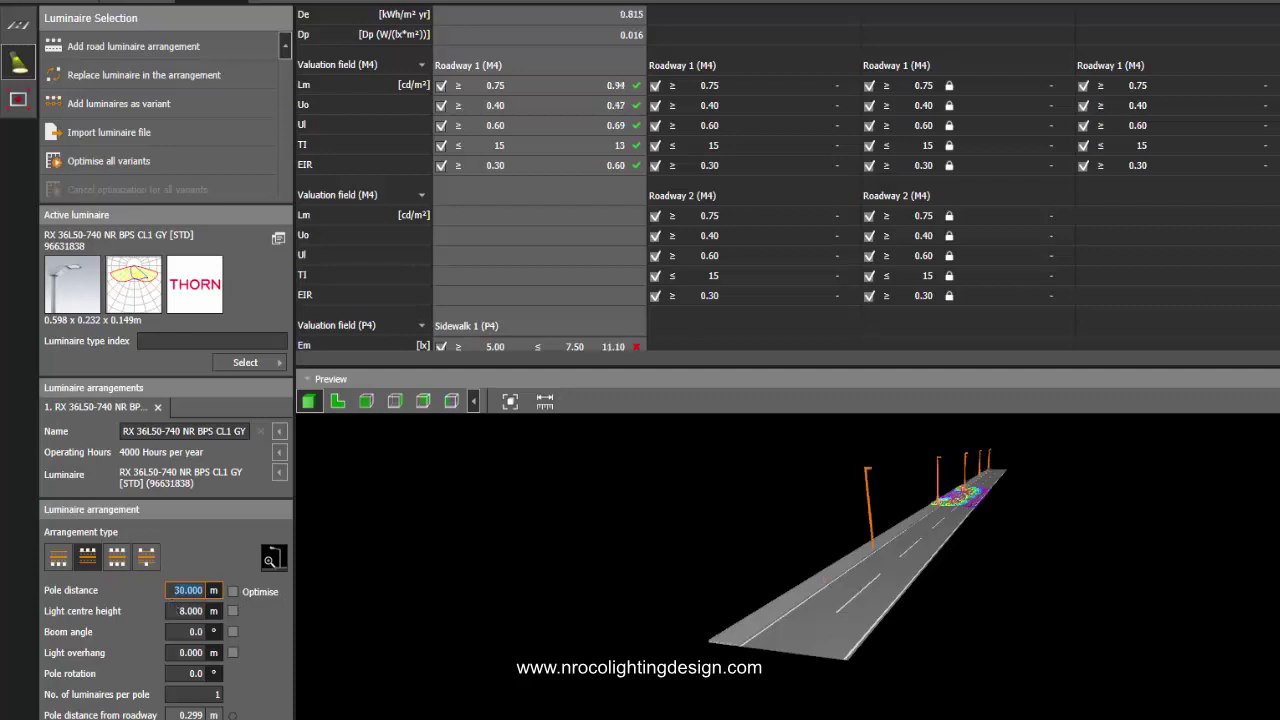
Step: Inspect Sidewalk 1's valuation results and the light distribution on Street 1 in the 3D preview
{"action": "scroll", "coordinate": [1015, 345], "scroll_direction": "down", "scroll_amount": 1}
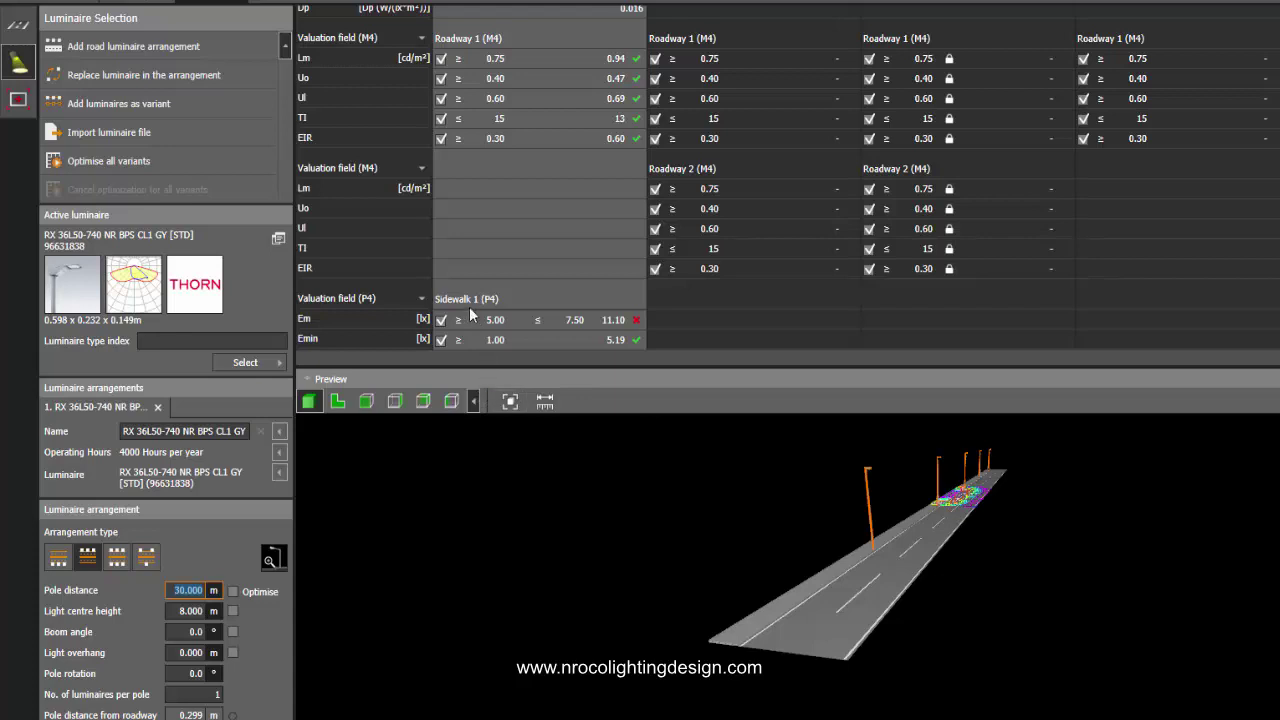
{"action": "right_click_drag", "start_coordinate": [657, 509], "coordinate": [722, 546]}
{"action": "middle_click_drag", "start_coordinate": [722, 546], "coordinate": [684, 616]}
{"action": "left_click_drag", "start_coordinate": [684, 616], "coordinate": [875, 613]}
{"action": "scroll", "coordinate": [851, 517], "scroll_direction": "up", "scroll_amount": 2}
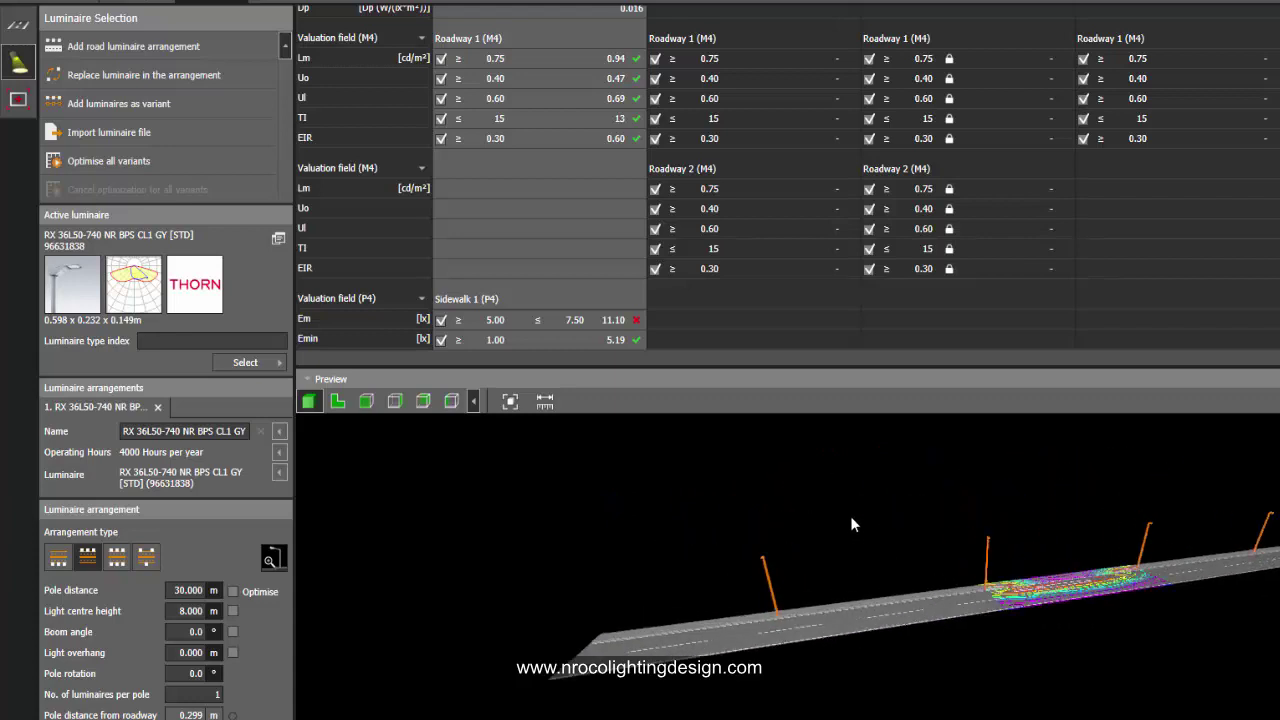
{"action": "left_click_drag", "start_coordinate": [766, 540], "coordinate": [1004, 477]}
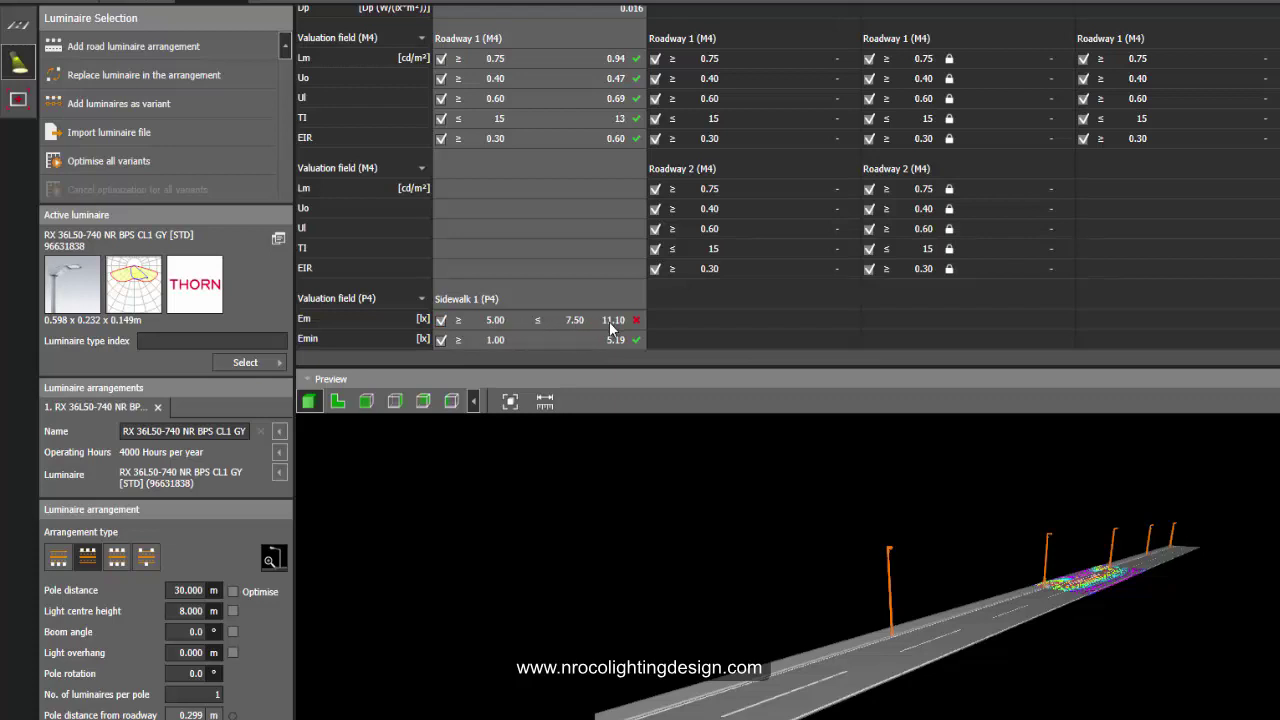
{"action": "left_click", "coordinate": [441, 320]}
{"action": "key", "text": "ctrl+z"}
{"action": "middle_click_drag", "start_coordinate": [575, 493], "coordinate": [602, 508]}
{"action": "scroll", "coordinate": [820, 600], "scroll_direction": "up", "scroll_amount": 2}
{"action": "middle_click_drag", "start_coordinate": [838, 651], "coordinate": [820, 560]}
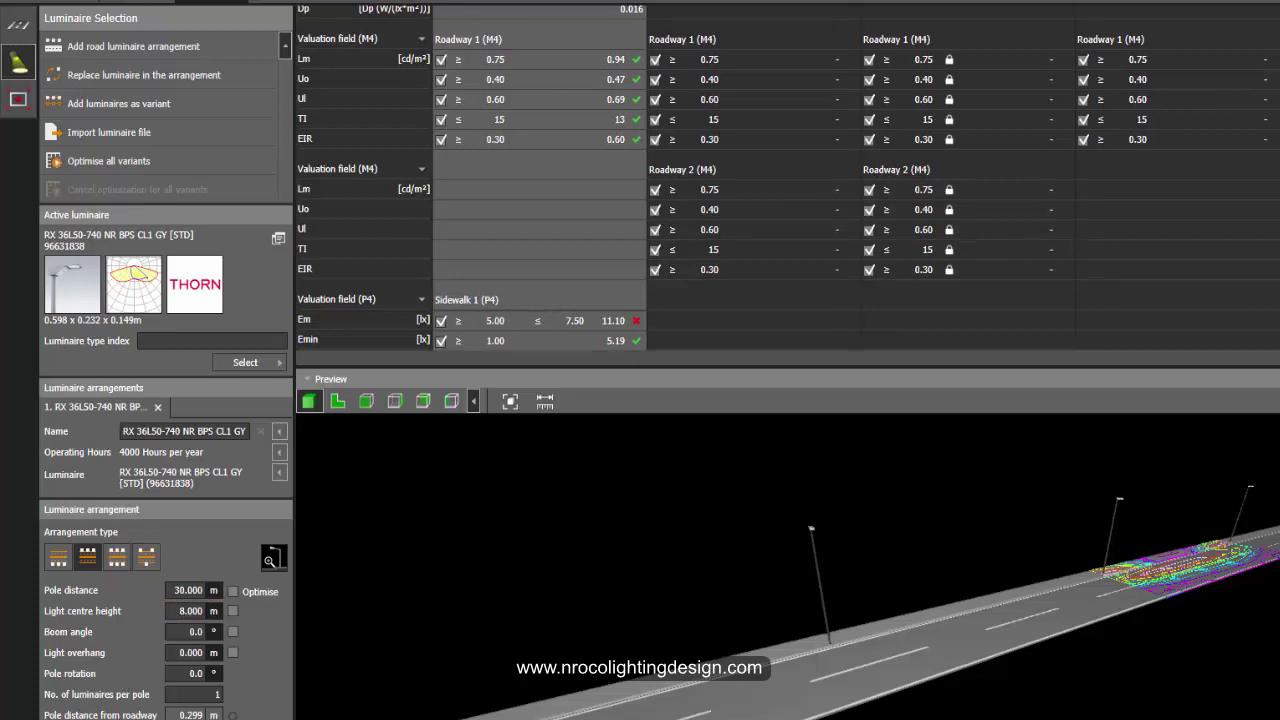
Step: Try illuminance class P1 for Sidewalk 1's valuation field in Street 1 and settle on class P2
{"action": "left_click", "coordinate": [18, 25]}
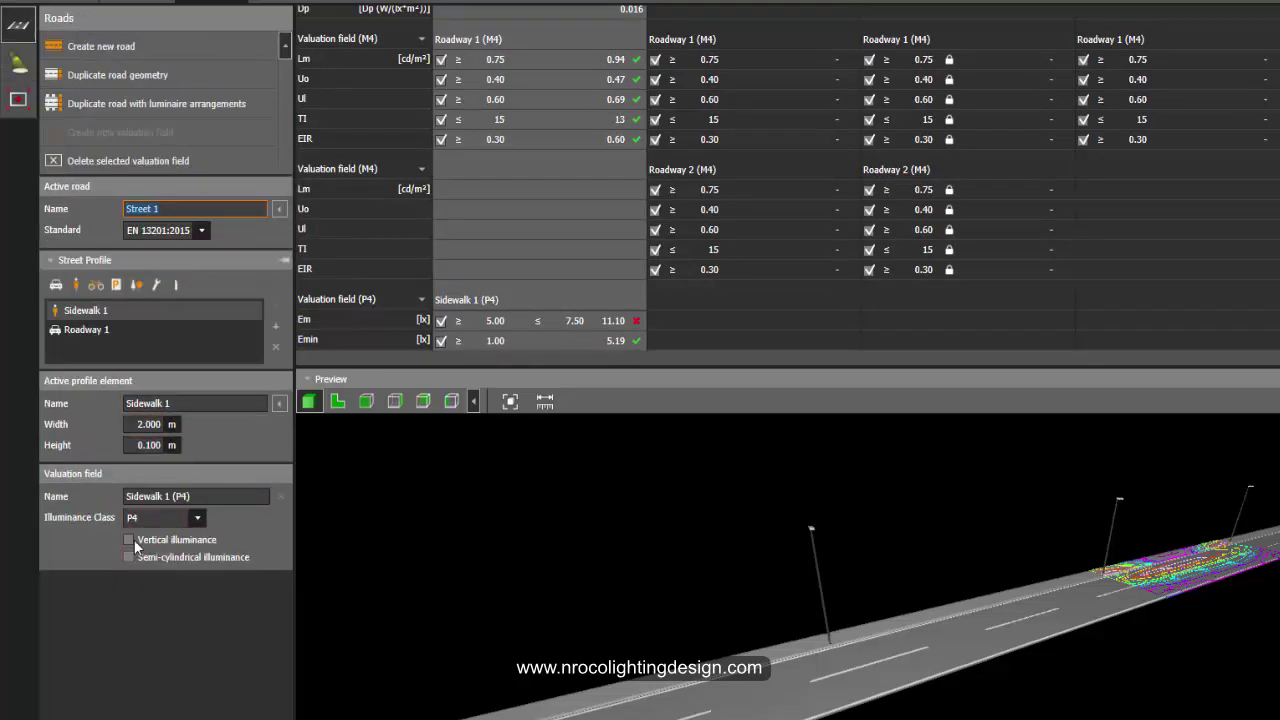
{"action": "left_click", "coordinate": [198, 517]}
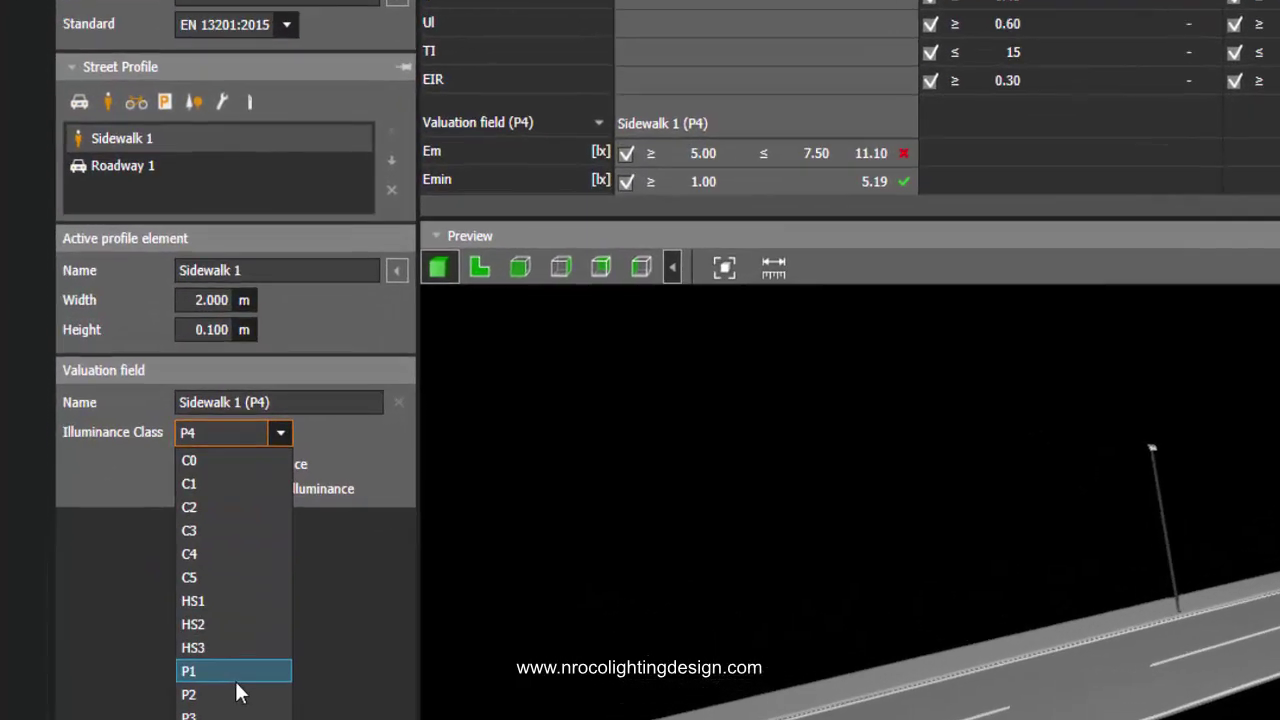
{"action": "left_click", "coordinate": [237, 682]}
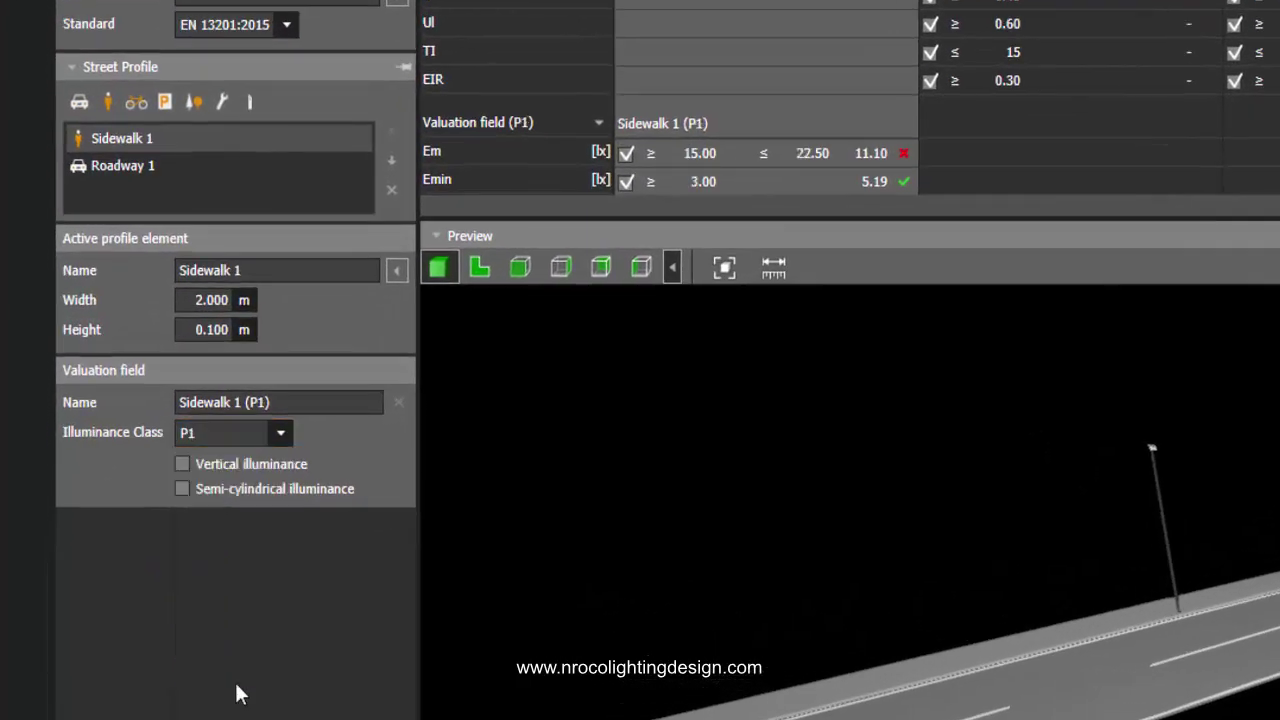
{"action": "left_click", "coordinate": [283, 434]}
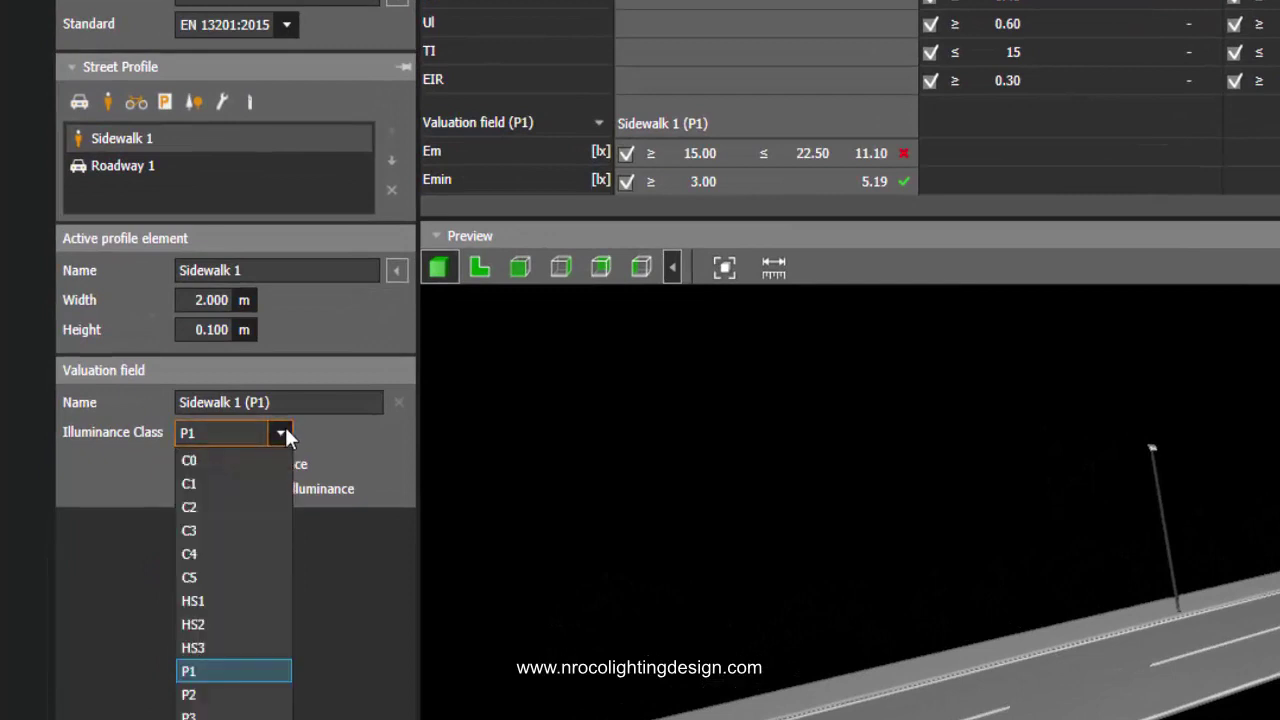
{"action": "left_click", "coordinate": [240, 695]}
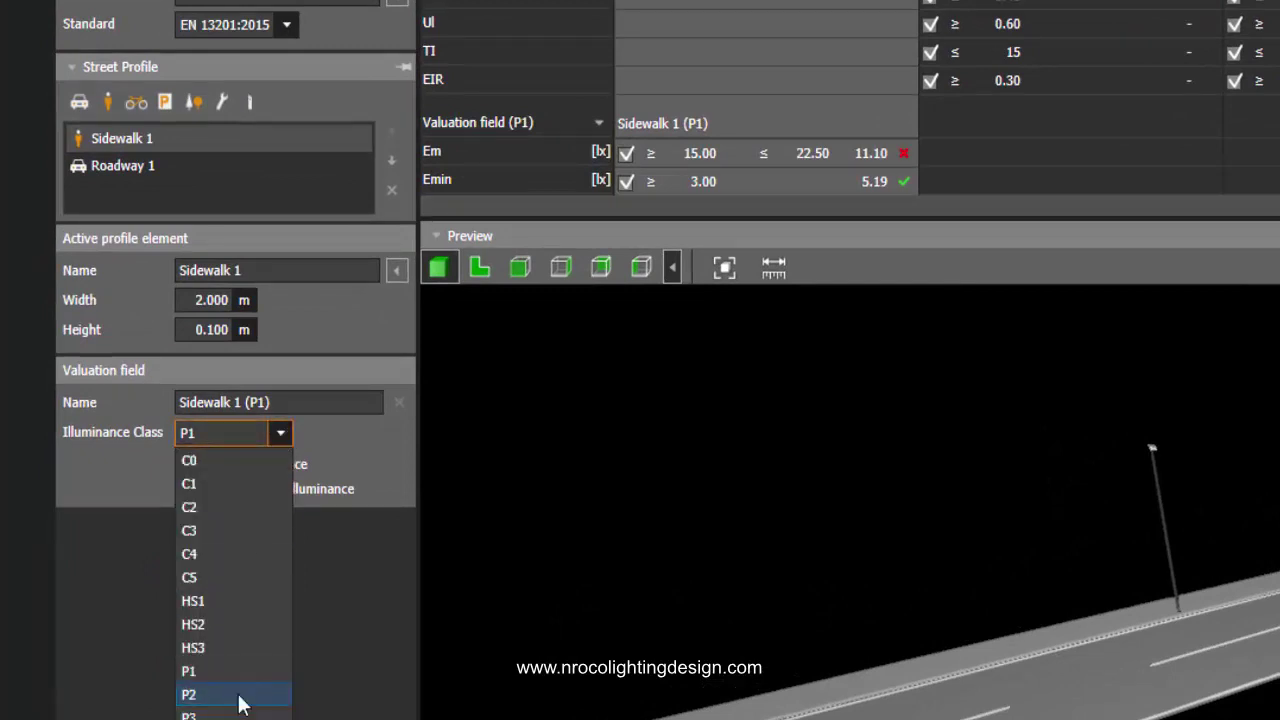
{"action": "left_click_drag", "start_coordinate": [512, 446], "coordinate": [570, 425]}
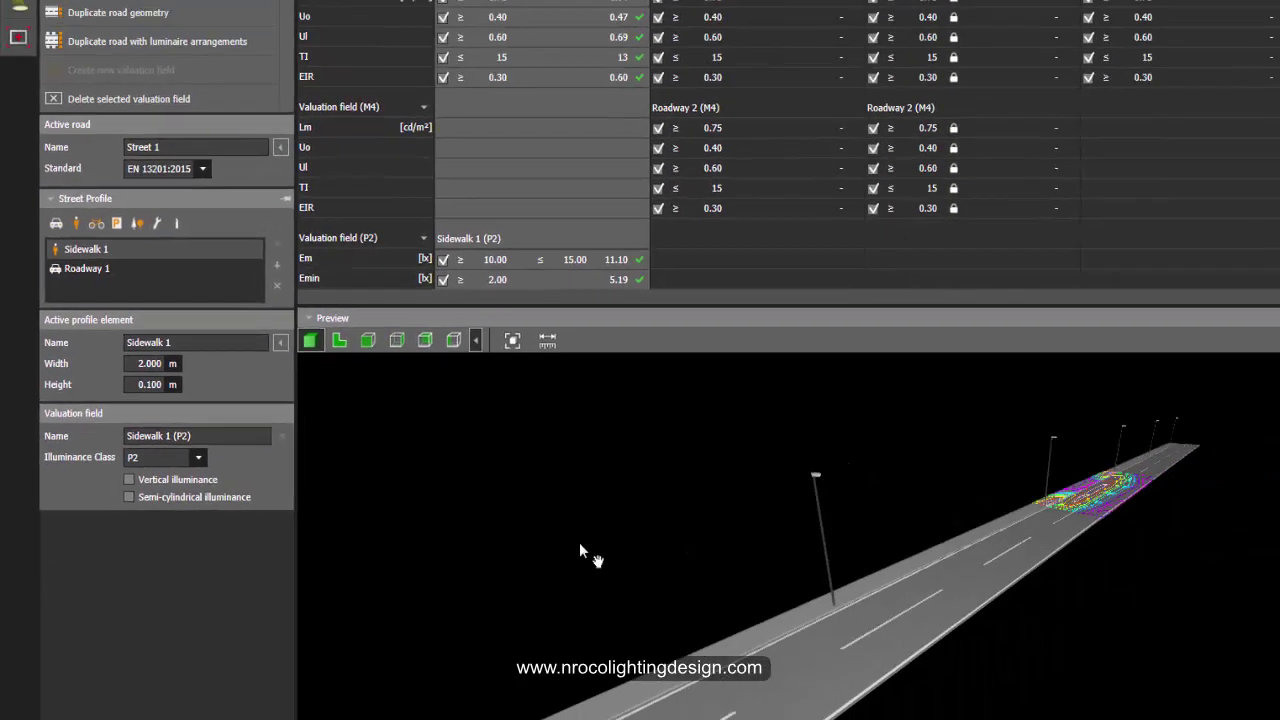
{"action": "middle_click_drag", "start_coordinate": [821, 562], "coordinate": [956, 465]}
{"action": "mouse_move", "coordinate": [539, 487]}
{"action": "left_mouse_down"}
{"action": "mouse_move", "coordinate": [545, 507]}
{"action": "mouse_move", "coordinate": [545, 490]}
{"action": "left_mouse_up"}
Step: Add a road luminaire arrangement to Street 2 and place its poles on the median between the two roadways
{"action": "left_click", "coordinate": [573, 158]}
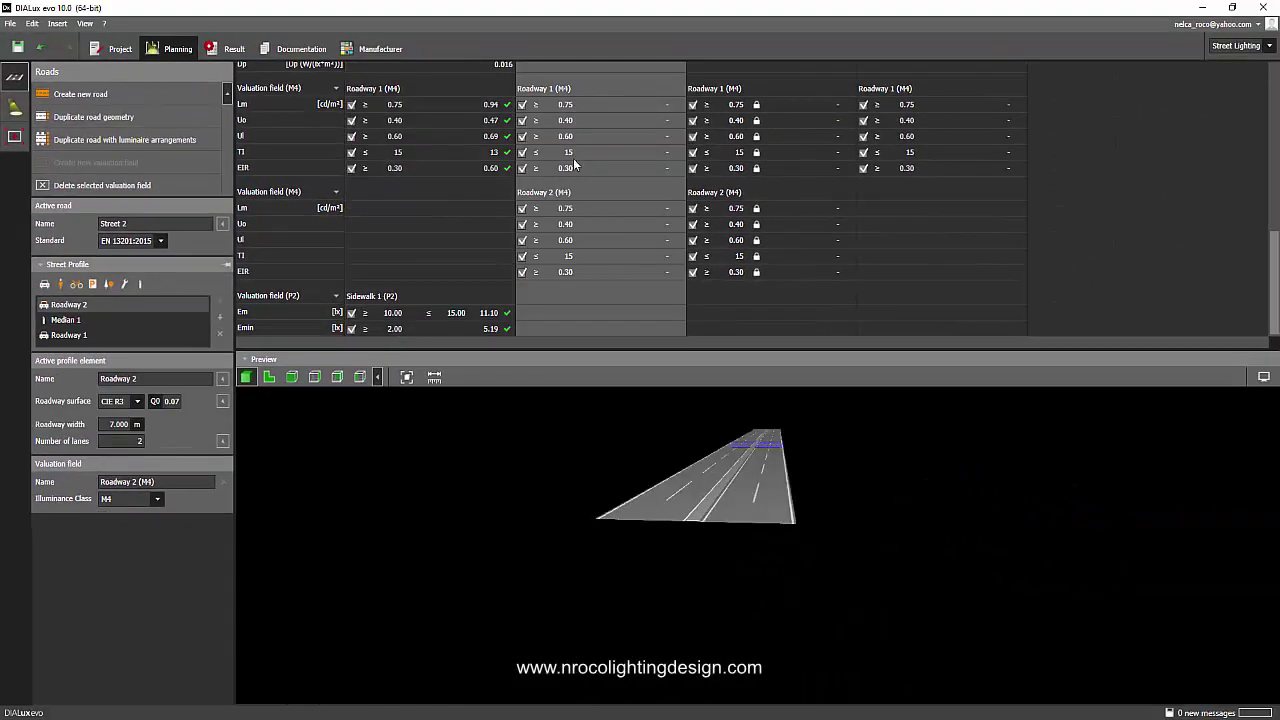
{"action": "scroll", "coordinate": [694, 470], "scroll_direction": "up", "scroll_amount": 3}
{"action": "middle_click_drag", "start_coordinate": [694, 470], "coordinate": [730, 473]}
{"action": "left_click_drag", "start_coordinate": [741, 480], "coordinate": [680, 510]}
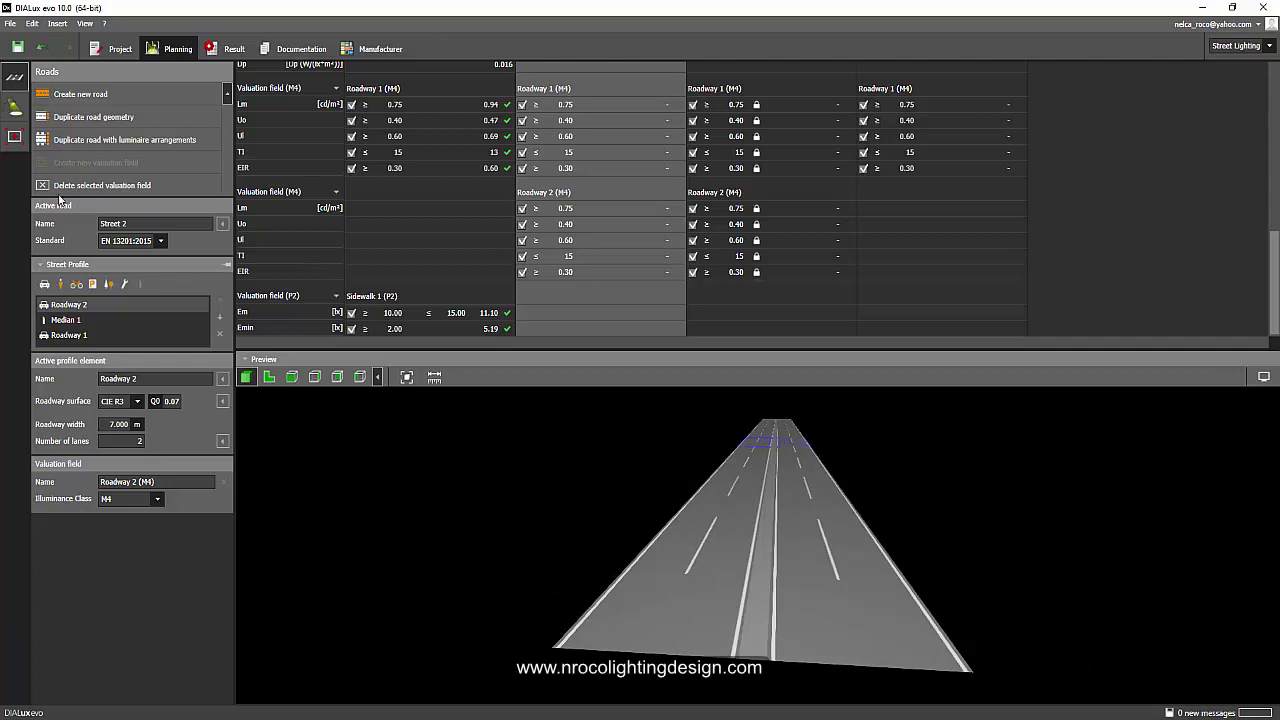
{"action": "left_click", "coordinate": [14, 106]}
{"action": "left_click_drag", "start_coordinate": [62, 291], "coordinate": [672, 484]}
{"action": "left_click_drag", "start_coordinate": [771, 524], "coordinate": [771, 524]}
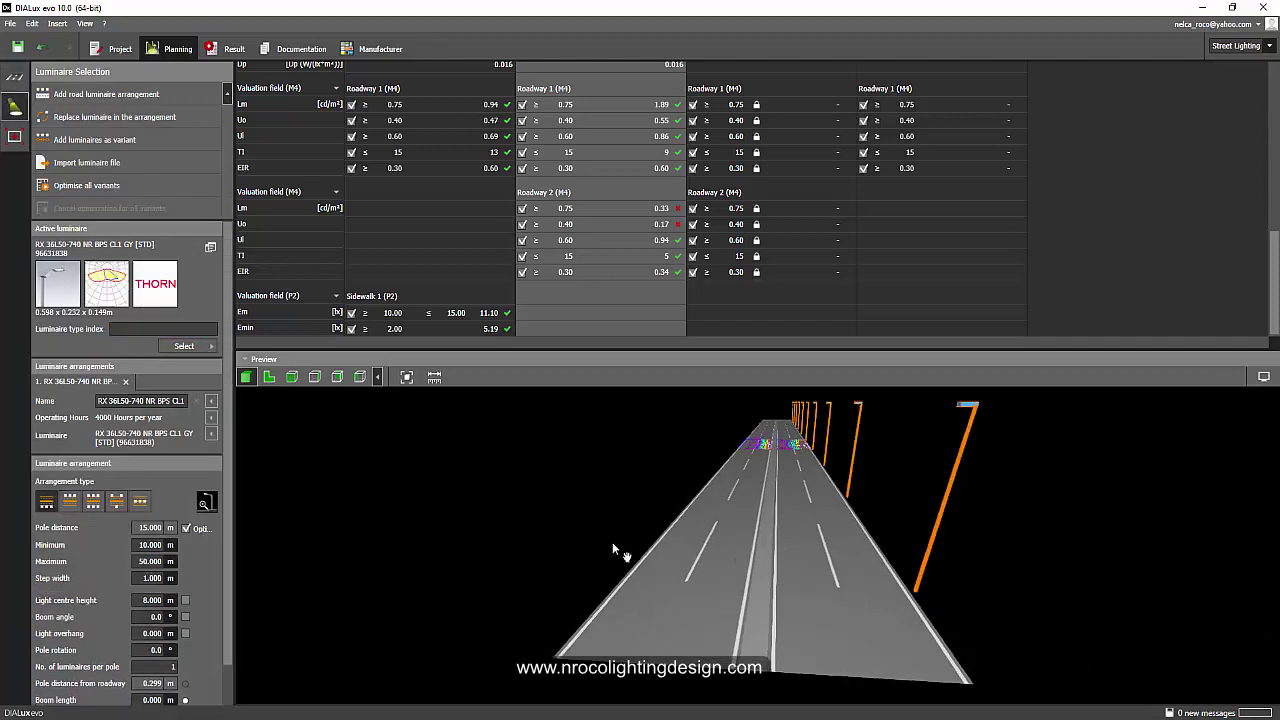
{"action": "scroll", "coordinate": [230, 571], "scroll_direction": "down", "scroll_amount": 1}
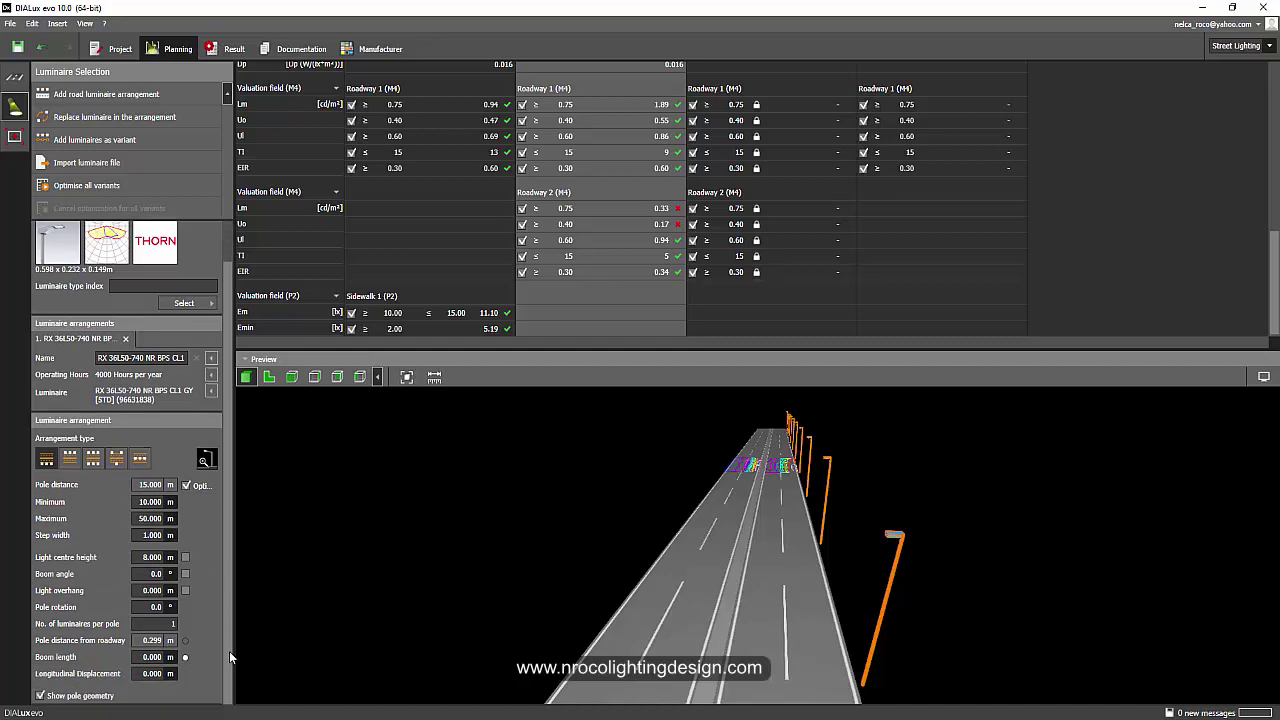
{"action": "left_click", "coordinate": [139, 458]}
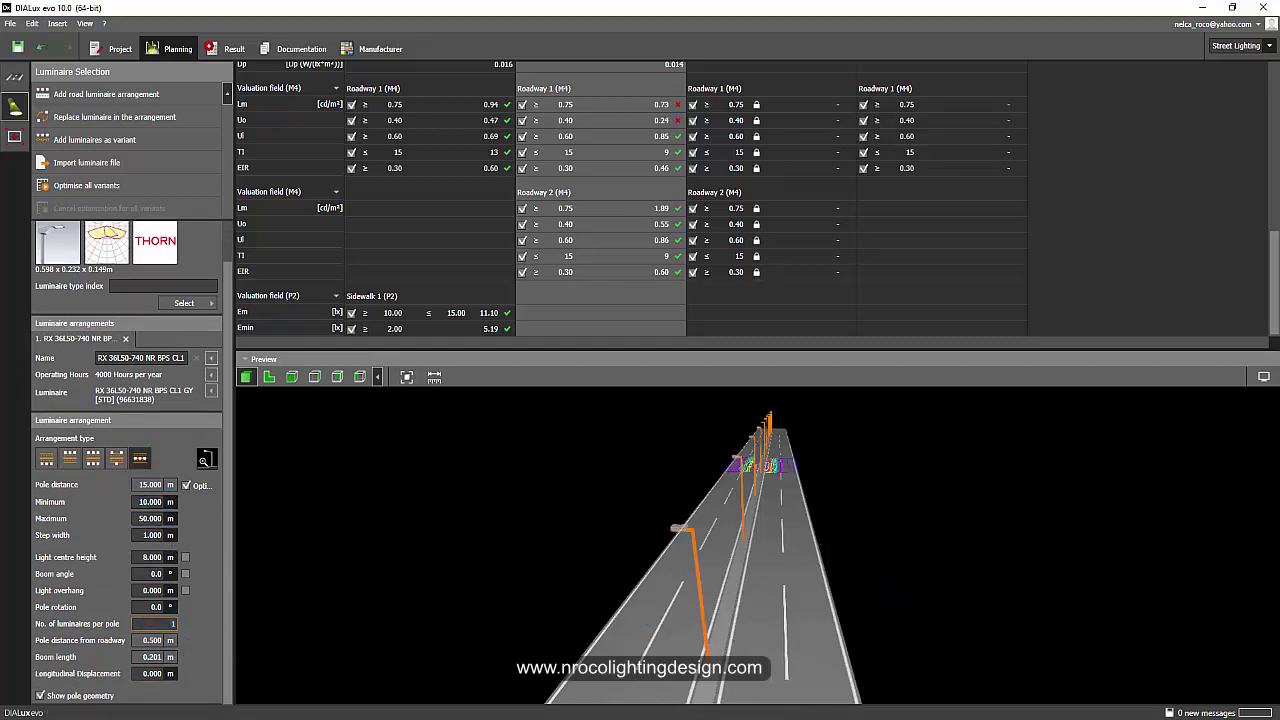
Step: Give Street 2 two luminaires per pole and a fixed pole distance of 30 m without optimisation
{"action": "key", "text": "Return"}
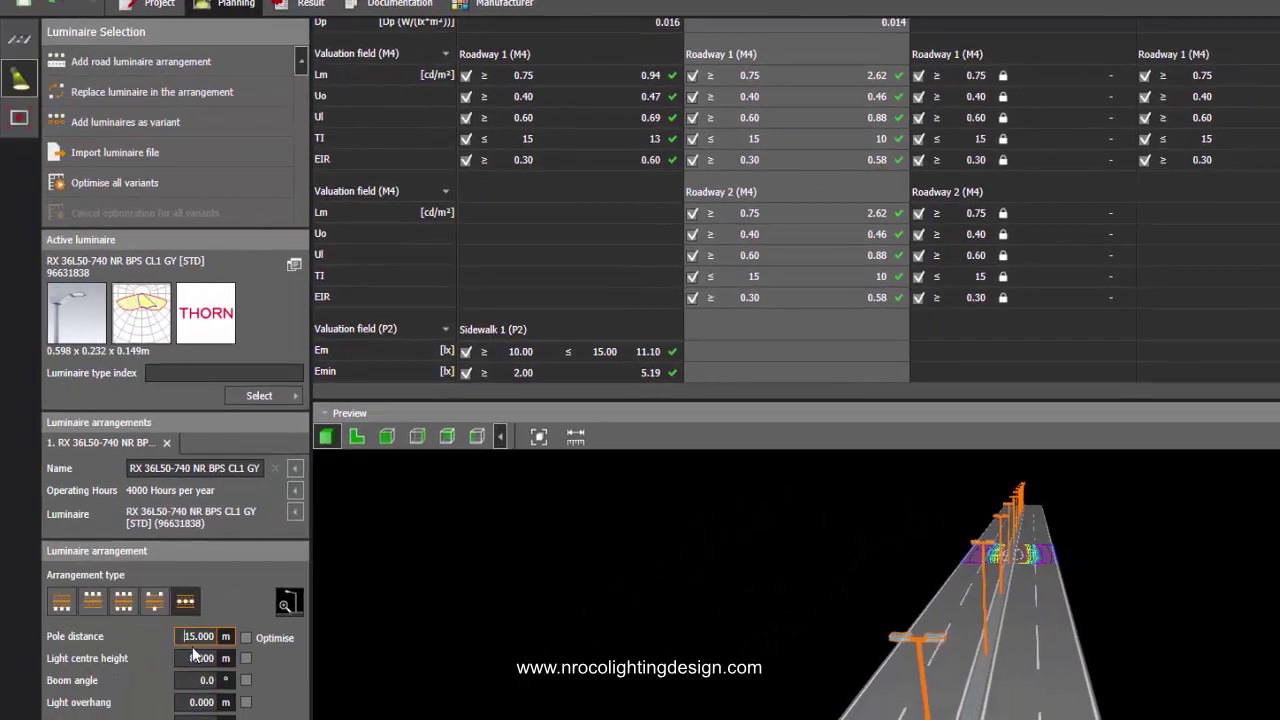
{"action": "type", "text": "30"}
{"action": "key", "text": "Return"}
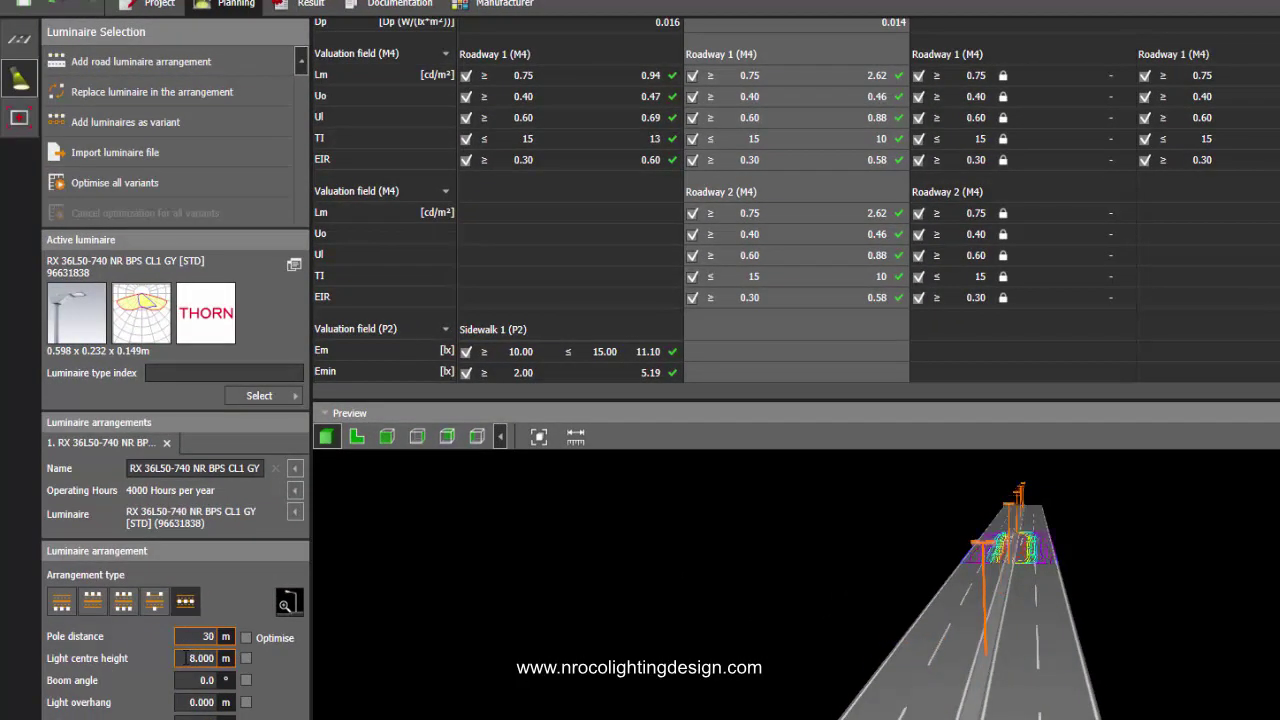
Step: Try pole distances of 35 m and 45 m for Street 2's median arrangement and settle on 40 m
{"action": "right_click_drag", "start_coordinate": [470, 585], "coordinate": [679, 566]}
{"action": "left_click_drag", "start_coordinate": [679, 560], "coordinate": [699, 552]}
{"action": "key", "text": "Tab"}
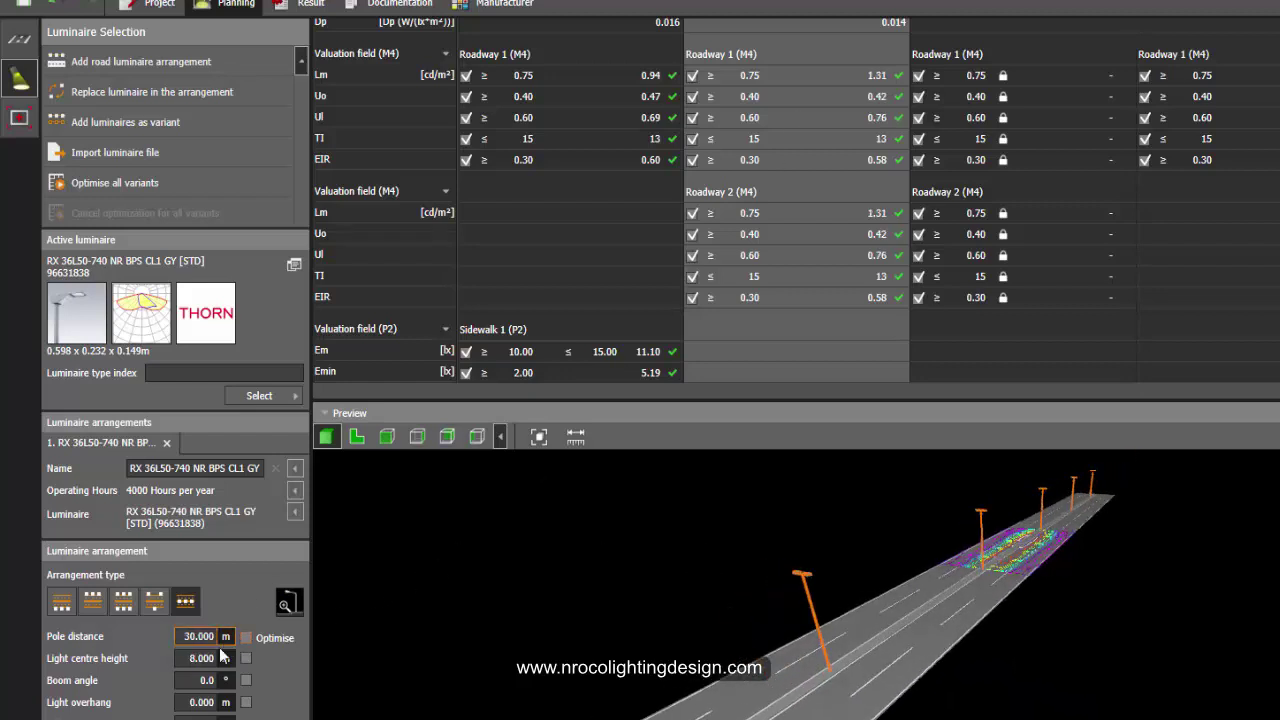
{"action": "left_click_drag", "start_coordinate": [474, 704], "coordinate": [506, 682]}
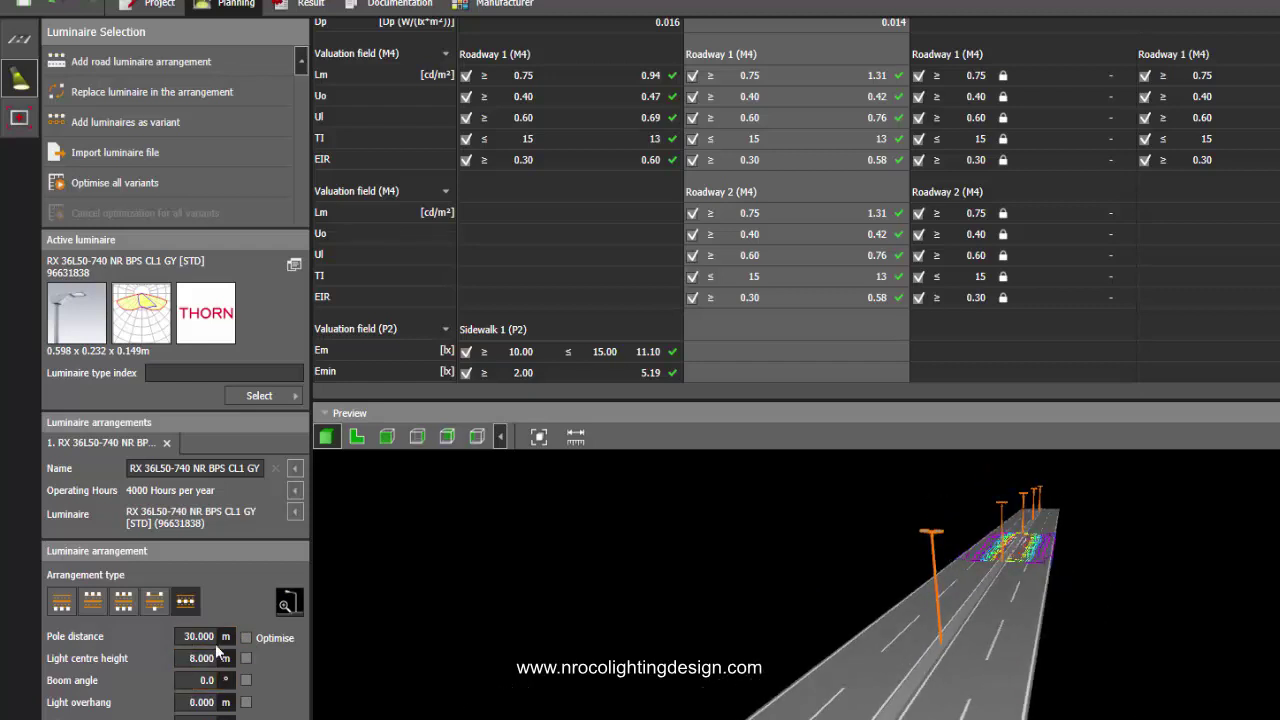
{"action": "type", "text": "35"}
{"action": "key", "text": "Return"}
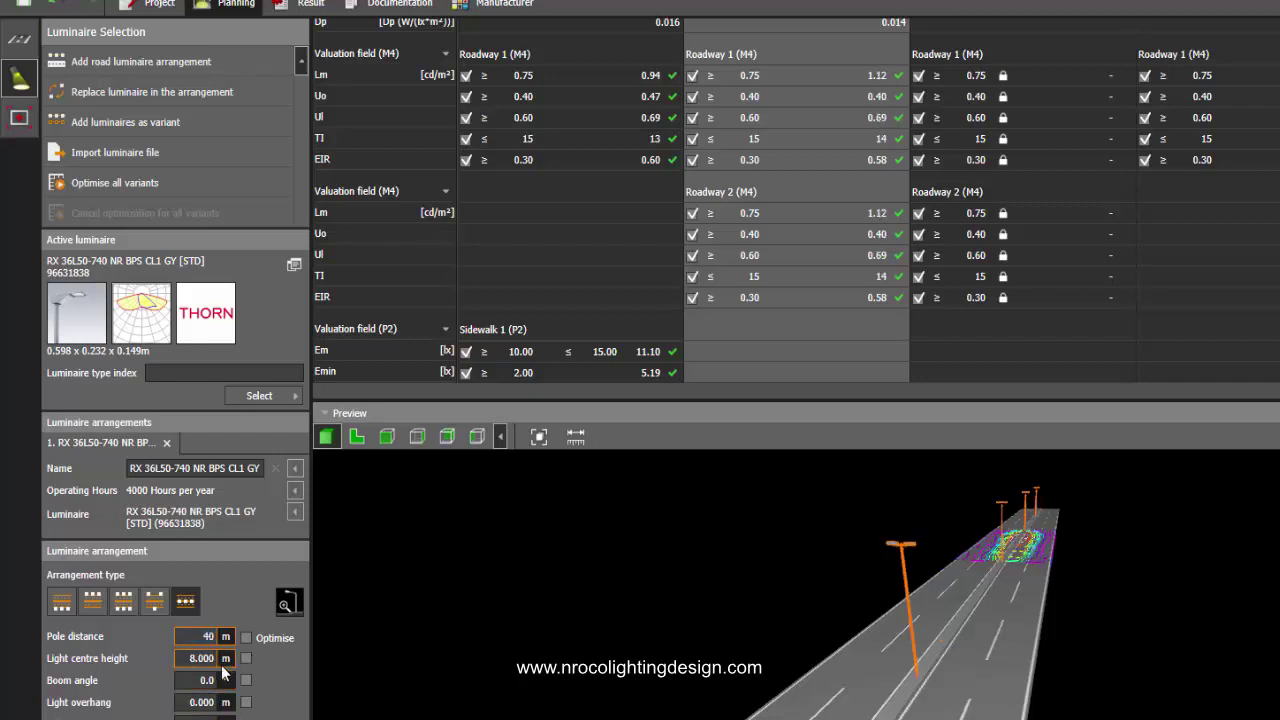
{"action": "type", "text": "40"}
{"action": "key", "text": "Return"}
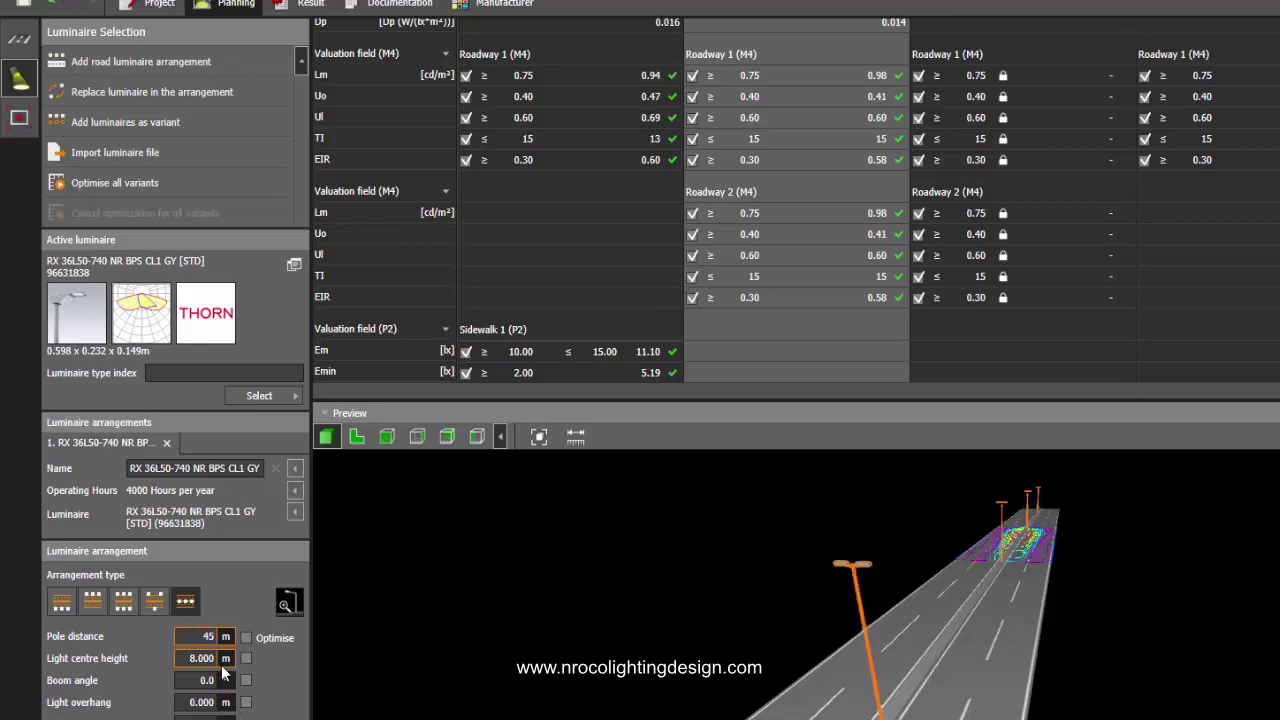
{"action": "key", "text": "Return"}
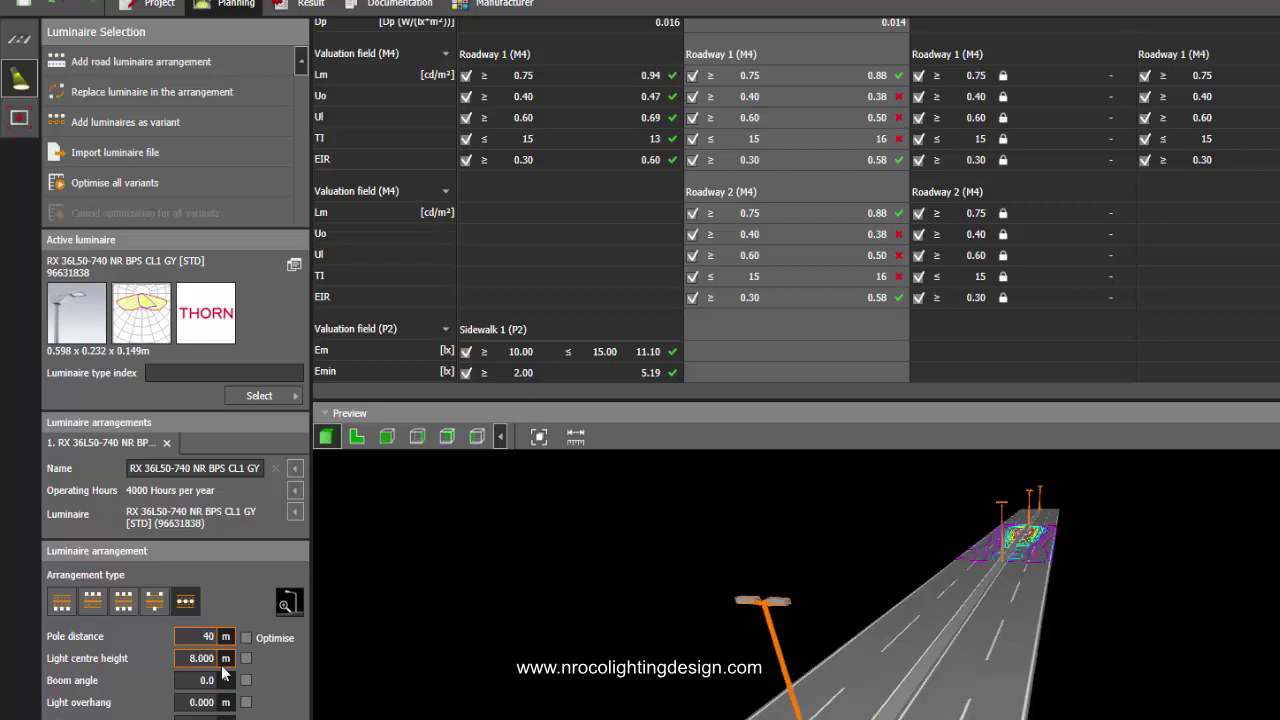
{"action": "key", "text": "Return"}
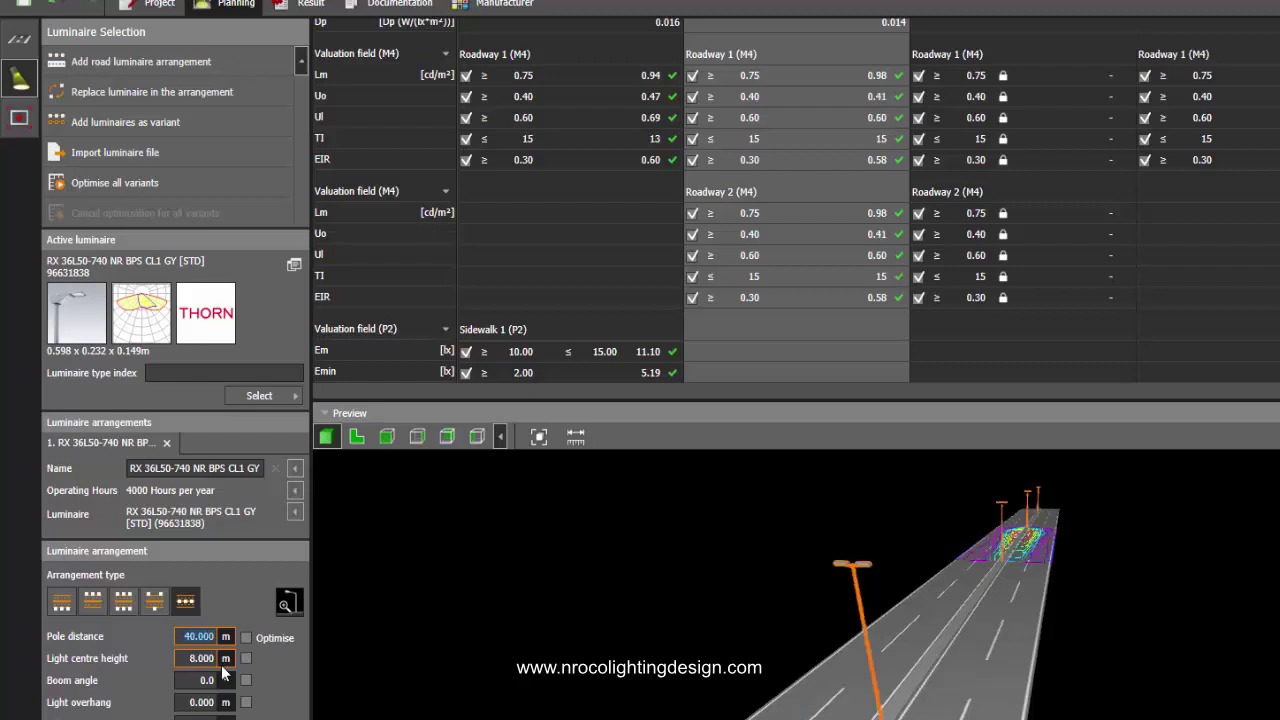
{"action": "right_click_drag", "start_coordinate": [546, 718], "coordinate": [546, 718]}
{"action": "right_click_drag", "start_coordinate": [652, 706], "coordinate": [670, 661]}
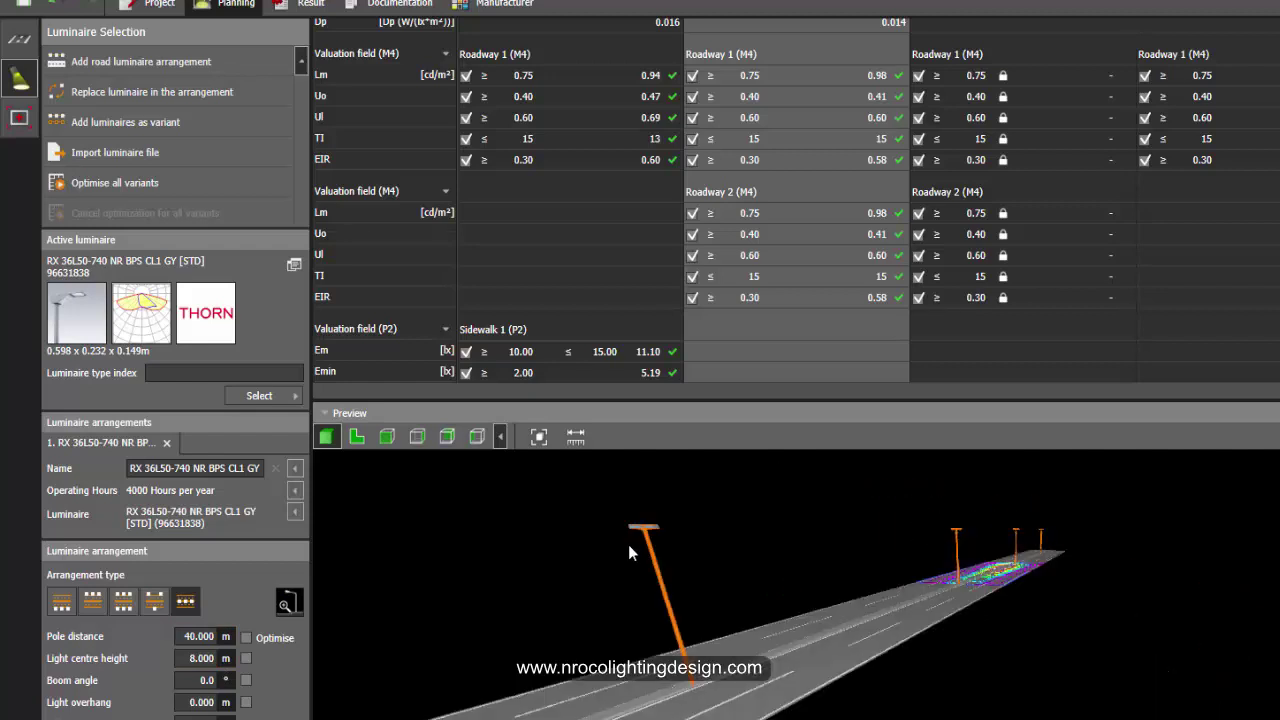
{"action": "left_click_drag", "start_coordinate": [529, 601], "coordinate": [605, 602]}
{"action": "mouse_move", "coordinate": [628, 627]}
{"action": "right_mouse_down"}
{"action": "mouse_move", "coordinate": [628, 646]}
{"action": "mouse_move", "coordinate": [607, 629]}
{"action": "right_mouse_up"}
Step: Add a road luminaire arrangement to Street 4 and place its poles on the median between the two roadways
{"action": "left_click", "coordinate": [1051, 207]}
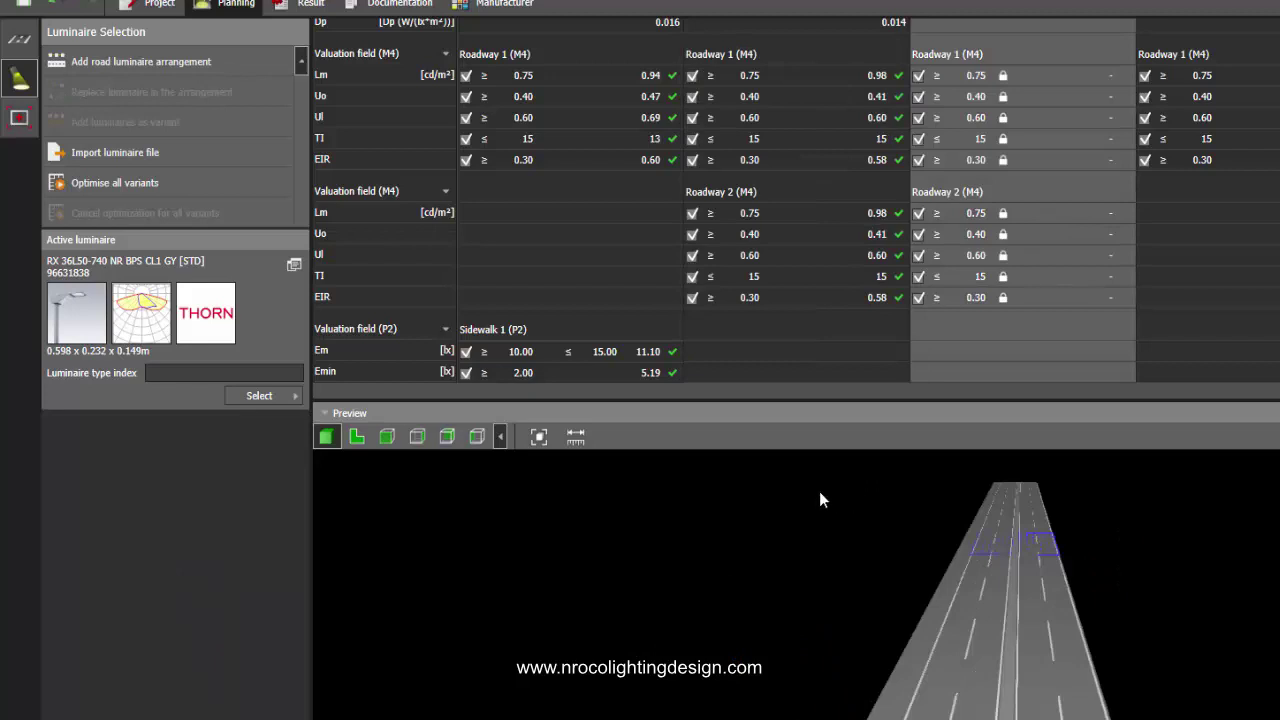
{"action": "scroll", "coordinate": [998, 213], "scroll_direction": "up", "scroll_amount": 10}
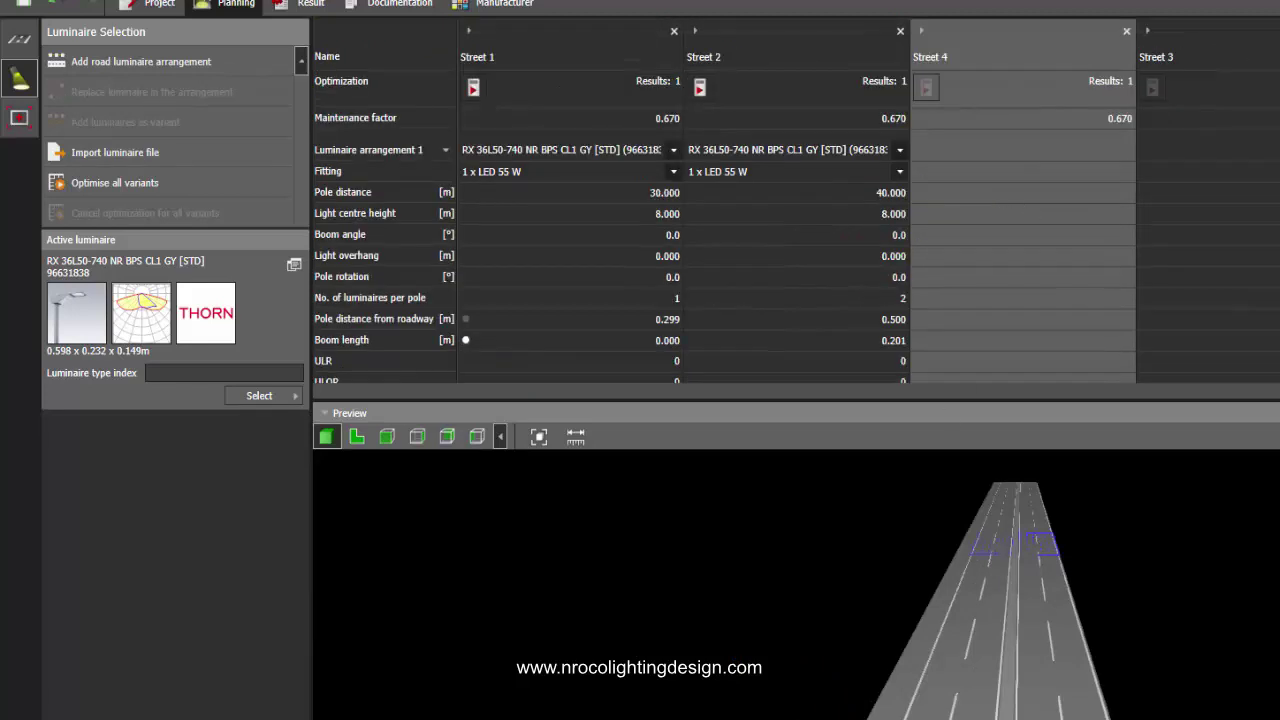
{"action": "scroll", "coordinate": [1131, 136], "scroll_direction": "down", "scroll_amount": 5}
{"action": "scroll", "coordinate": [1131, 136], "scroll_direction": "up", "scroll_amount": 5}
{"action": "scroll", "coordinate": [796, 200], "scroll_direction": "down", "scroll_amount": 8}
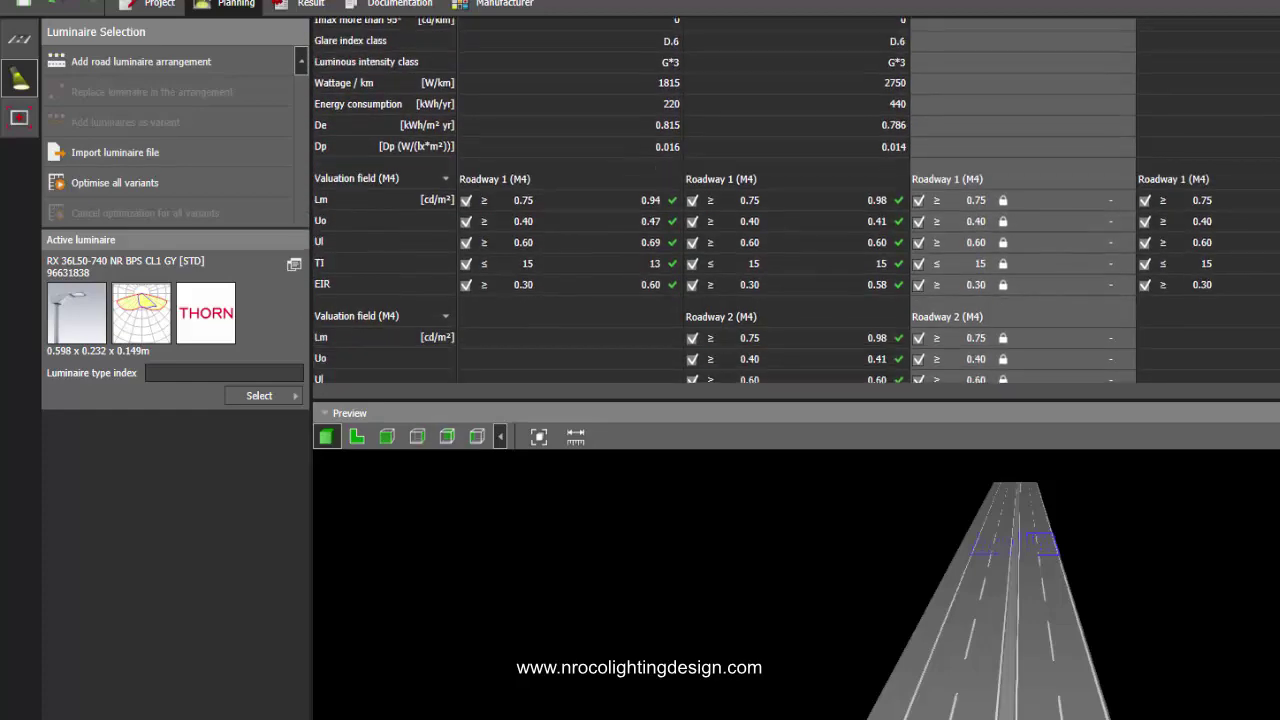
{"action": "scroll", "coordinate": [796, 200], "scroll_direction": "down", "scroll_amount": 2}
{"action": "left_click_drag", "start_coordinate": [985, 570], "coordinate": [932, 555]}
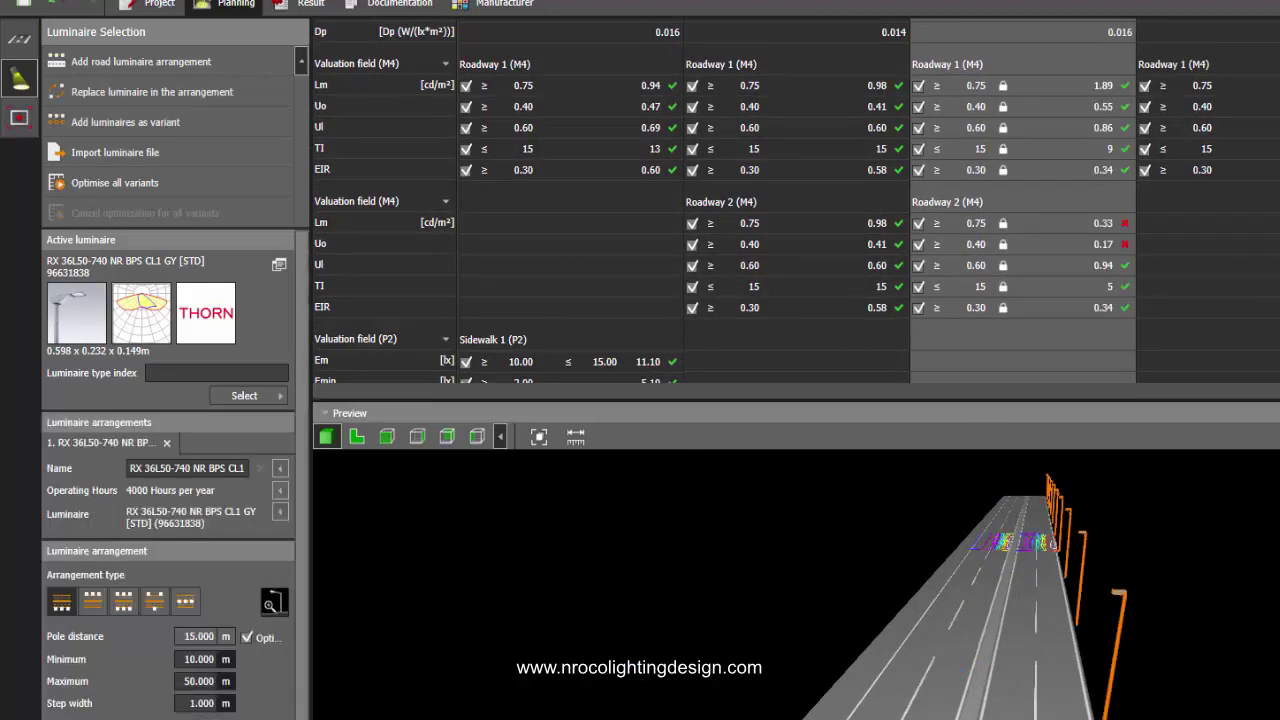
{"action": "left_click", "coordinate": [185, 600]}
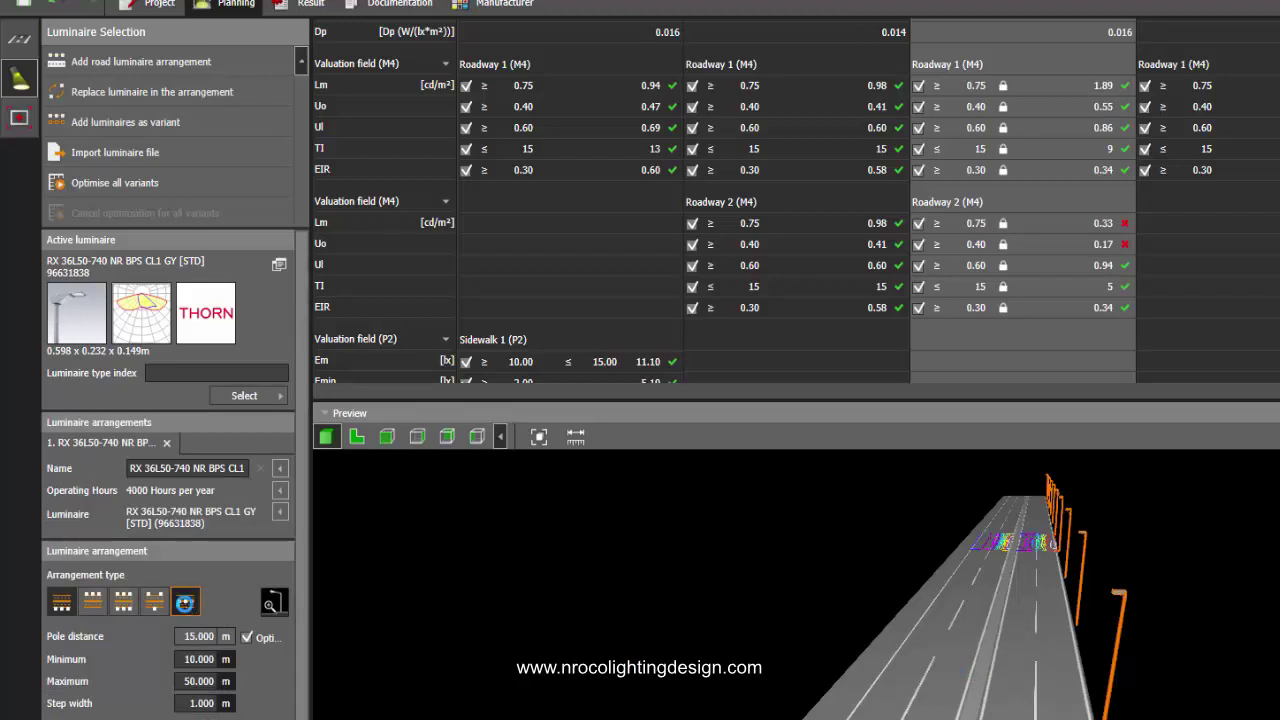
{"action": "left_click_drag", "start_coordinate": [303, 700], "coordinate": [303, 719]}
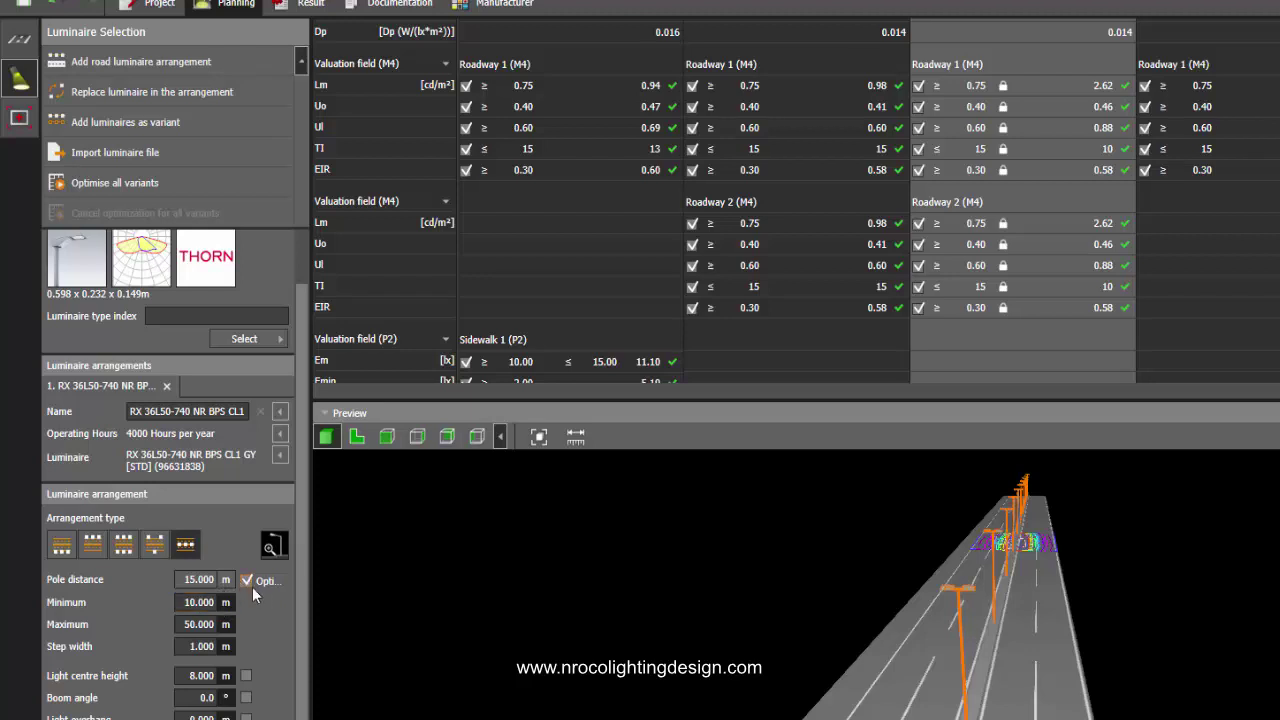
Step: Turn off pole distance optimisation for Street 4, try a pole distance of 45 m and settle on 40 m
{"action": "left_click", "coordinate": [246, 581]}
{"action": "left_click", "coordinate": [185, 636]}
{"action": "type", "text": "45"}
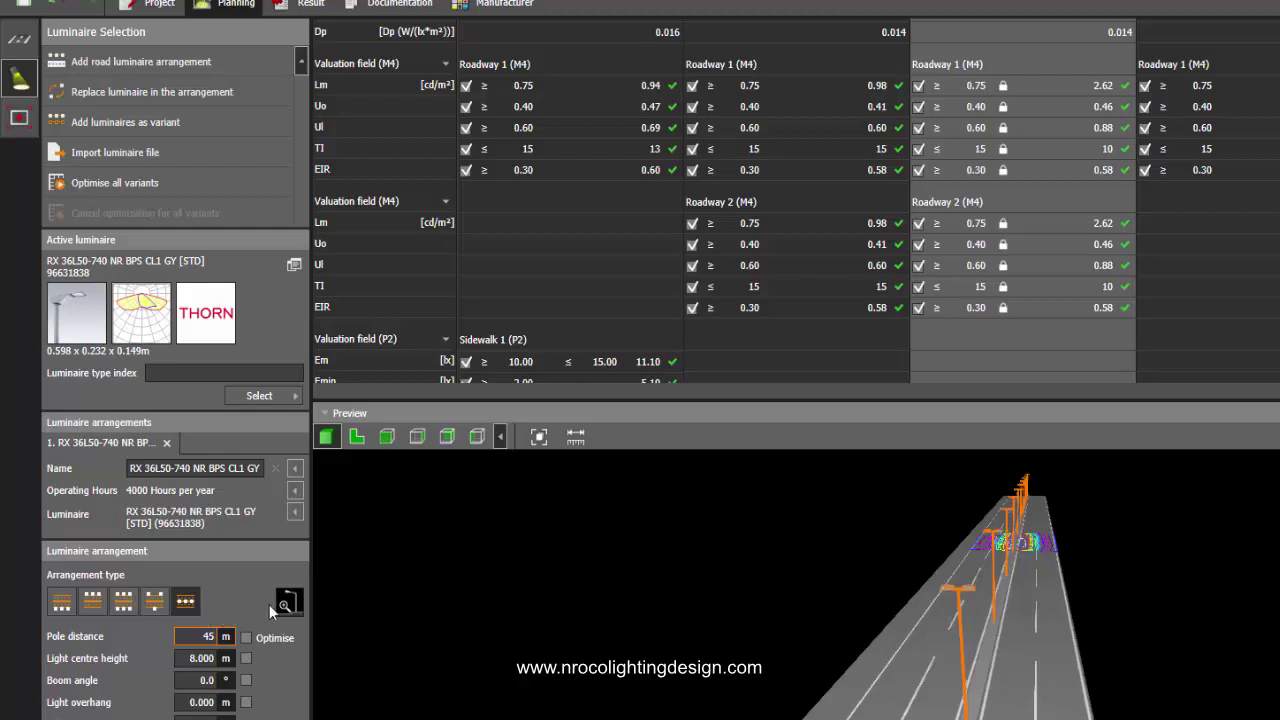
{"action": "key", "text": "Return"}
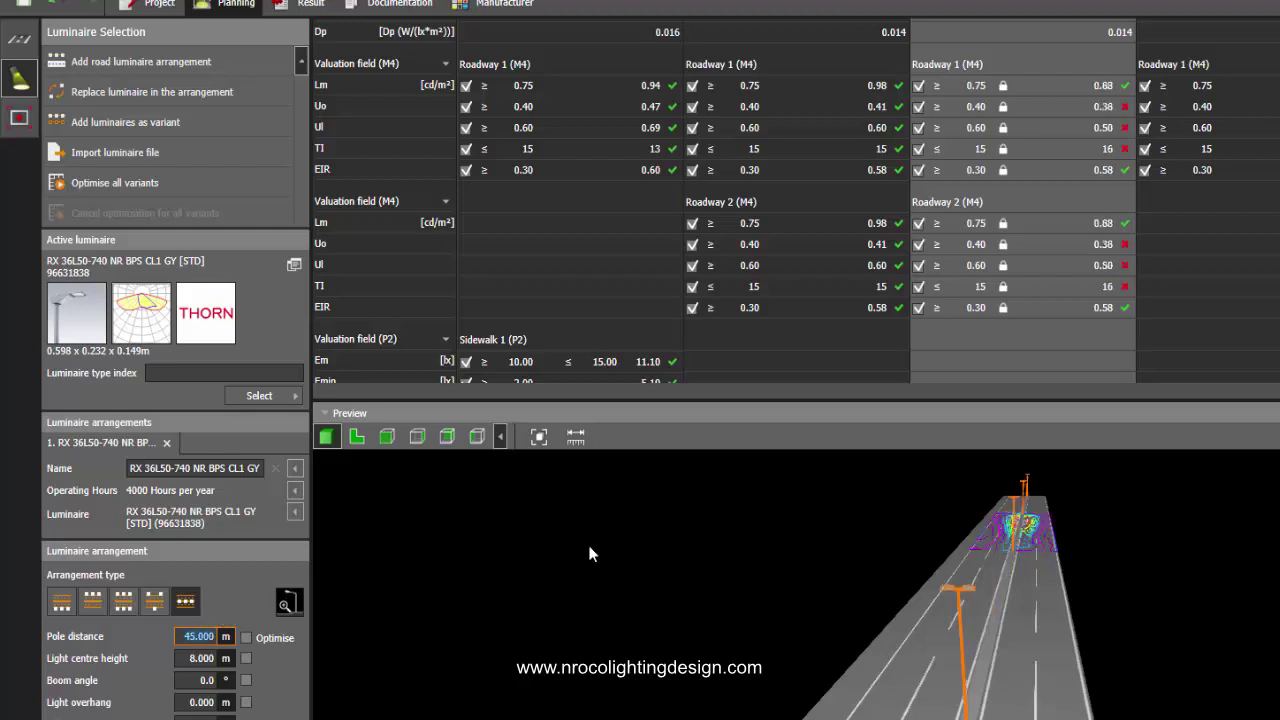
{"action": "type", "text": "40"}
{"action": "key", "text": "Return"}
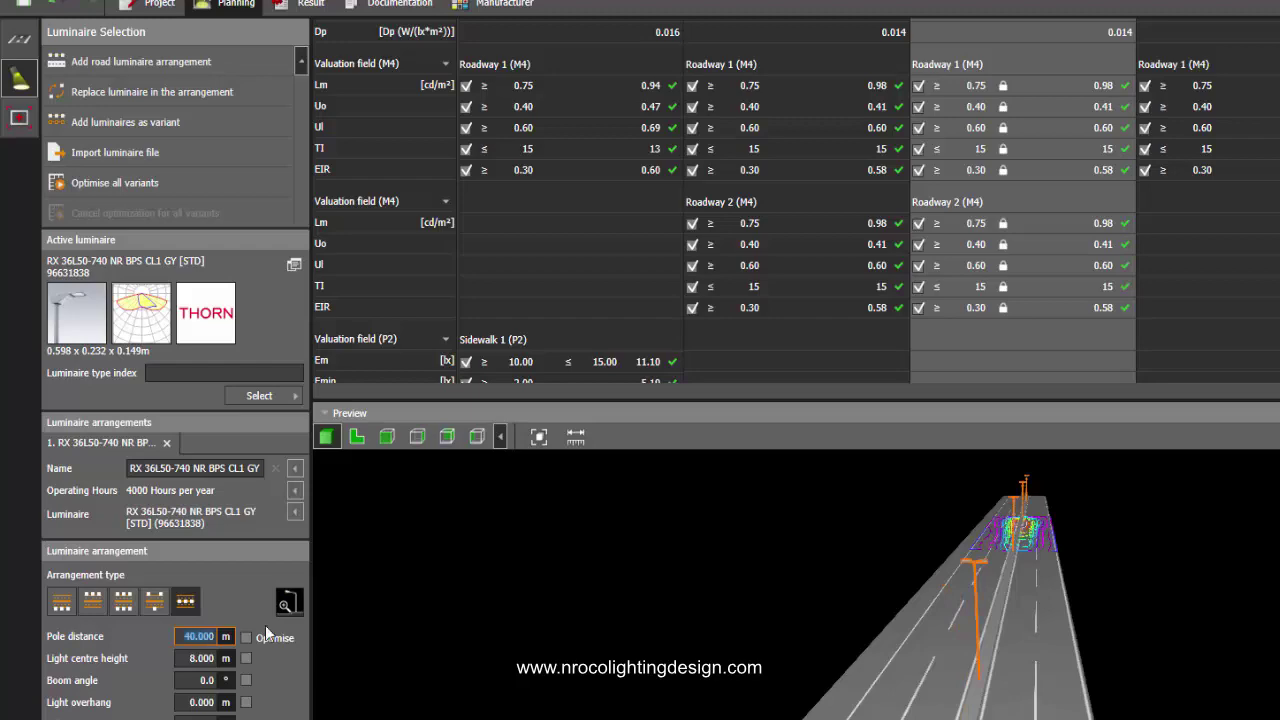
{"action": "left_click_drag", "start_coordinate": [742, 686], "coordinate": [800, 686]}
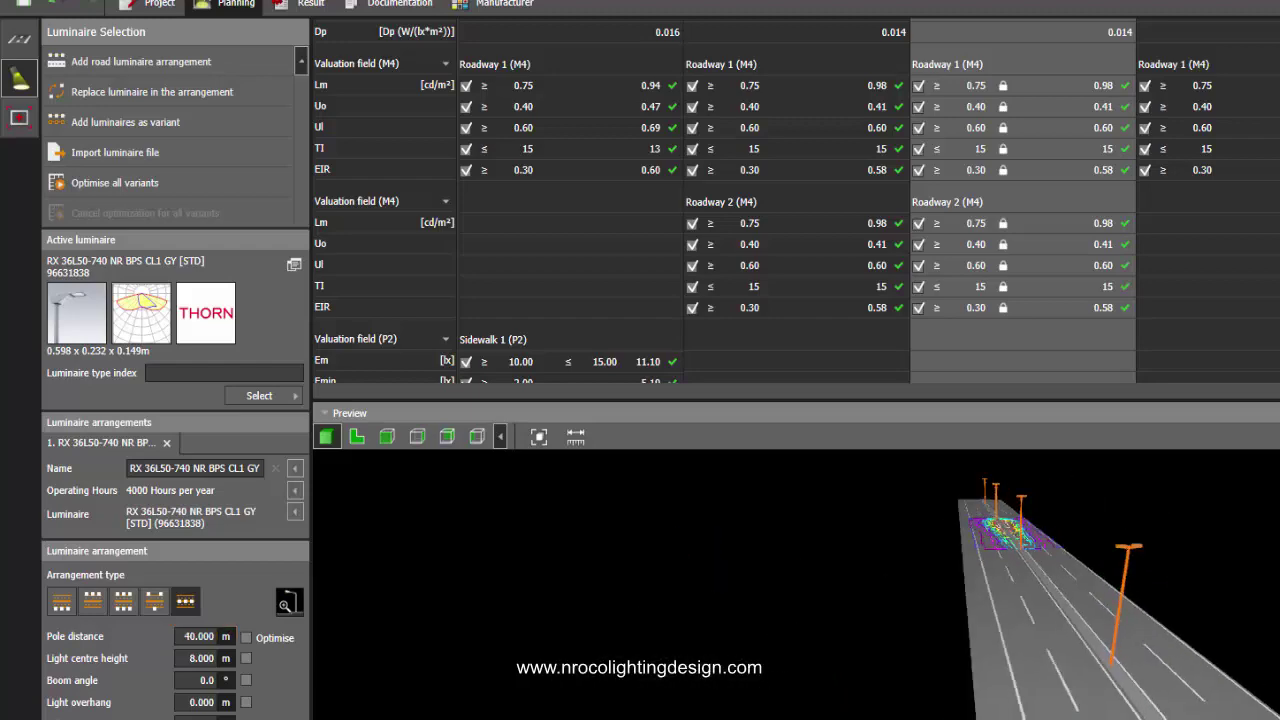
{"action": "scroll", "coordinate": [796, 200], "scroll_direction": "up", "scroll_amount": 10}
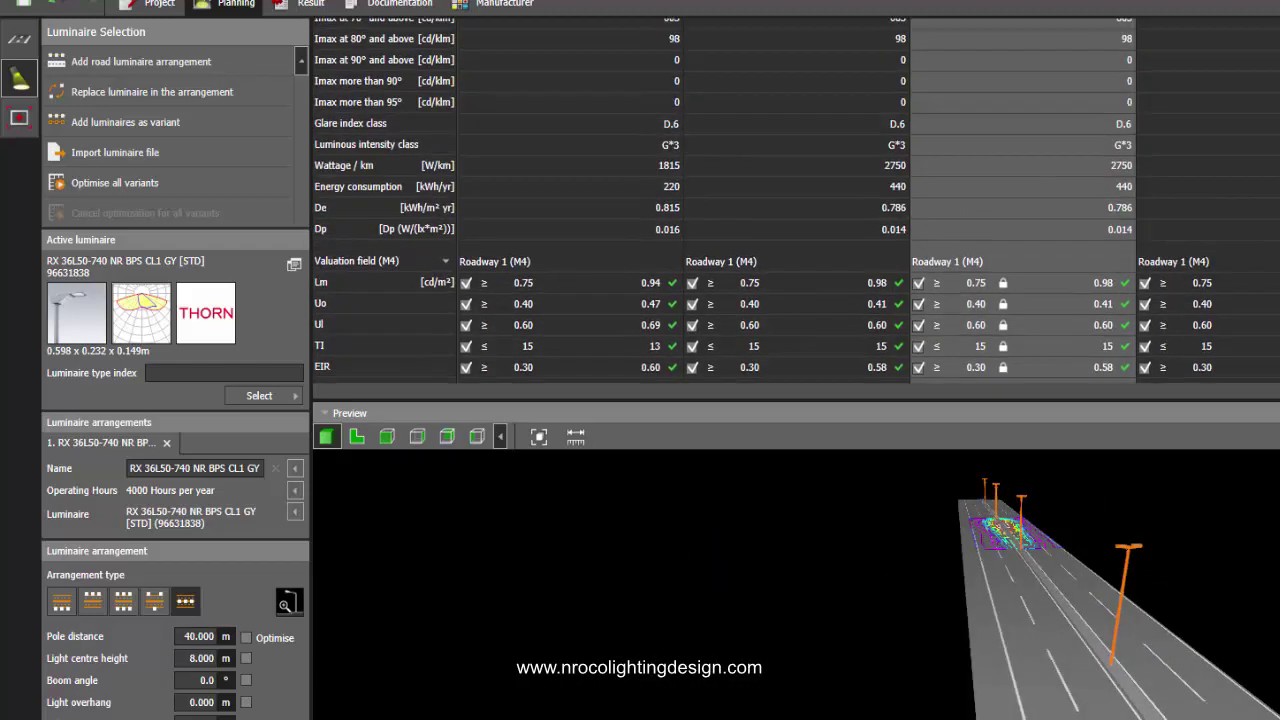
{"action": "scroll", "coordinate": [1229, 366], "scroll_direction": "up", "scroll_amount": 2}
{"action": "scroll", "coordinate": [1229, 366], "scroll_direction": "down", "scroll_amount": 10}
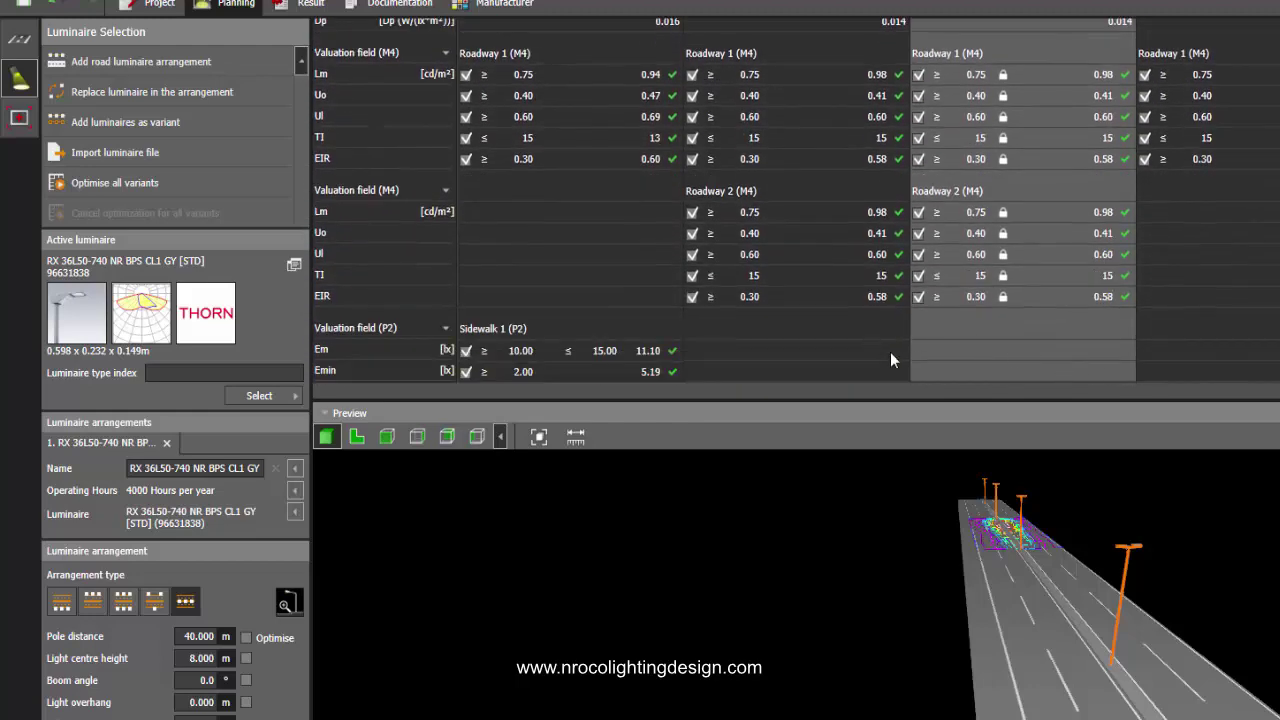
{"action": "right_click_drag", "start_coordinate": [1020, 563], "coordinate": [897, 593]}
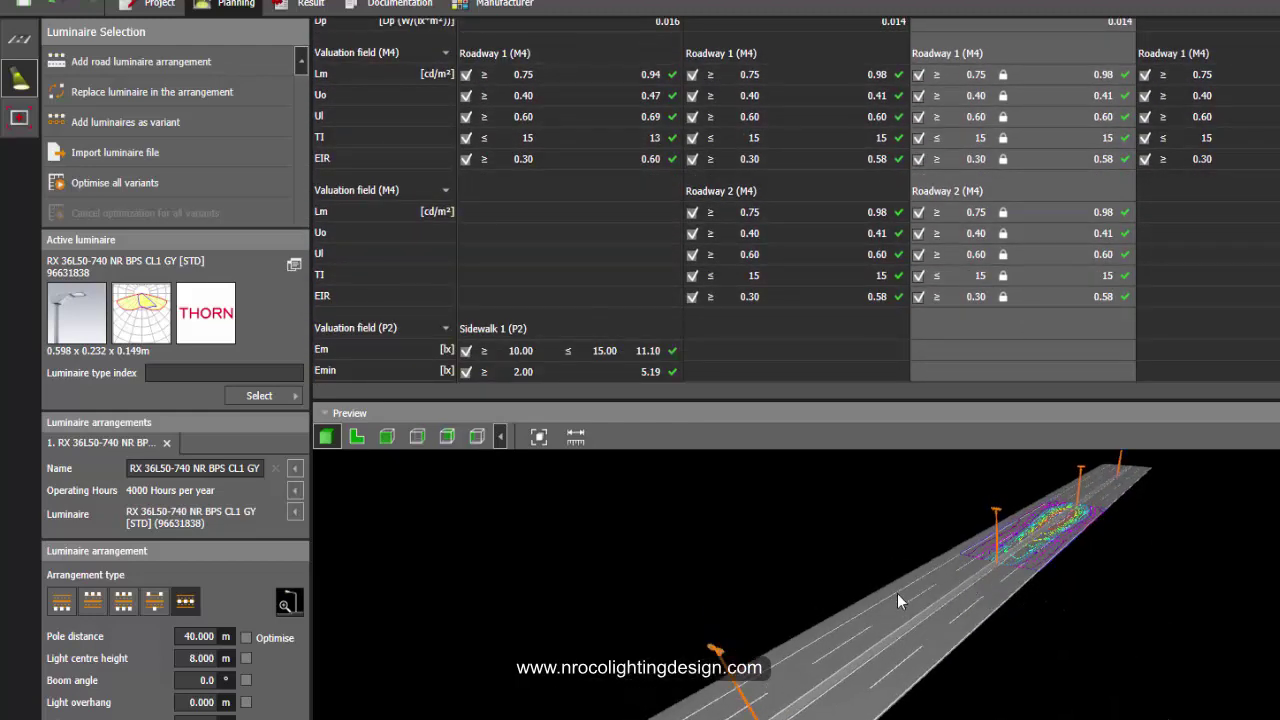
{"action": "right_click_drag", "start_coordinate": [1069, 506], "coordinate": [960, 571]}
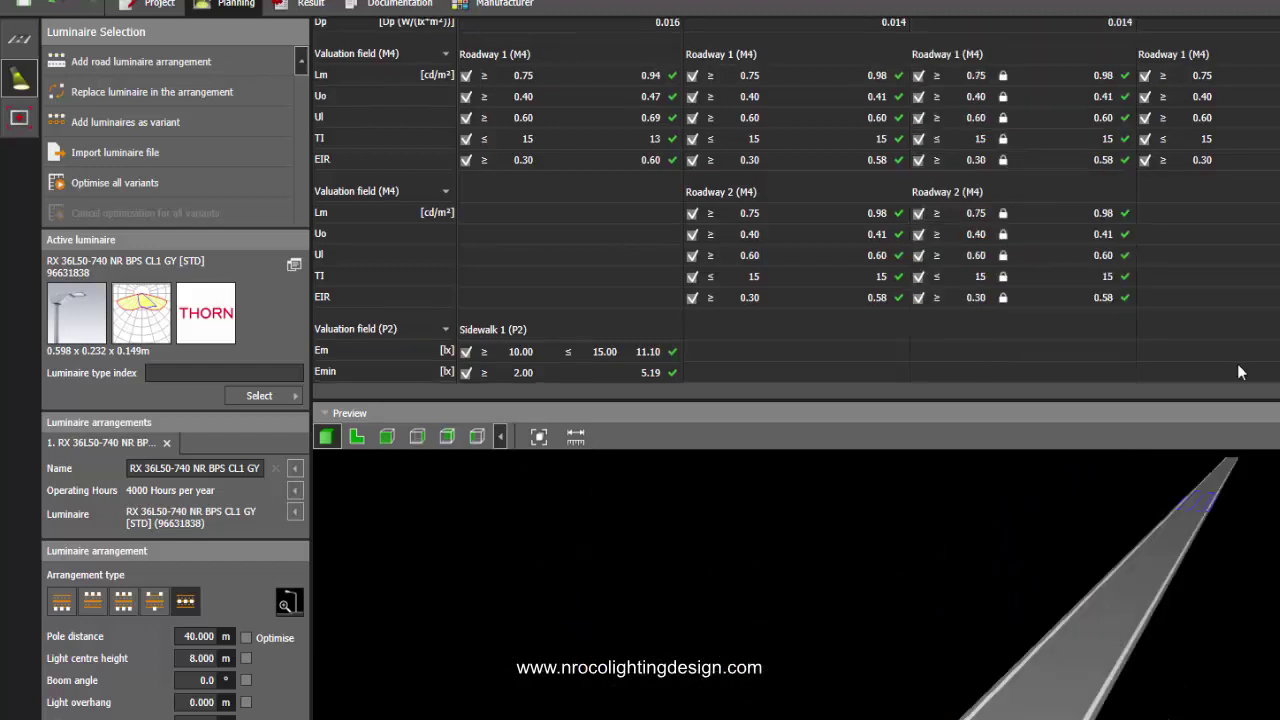
Step: Add a one-sided road luminaire arrangement to Street 3 without pole distance optimisation and set its light centre height to 6 m
{"action": "left_click", "coordinate": [1237, 372]}
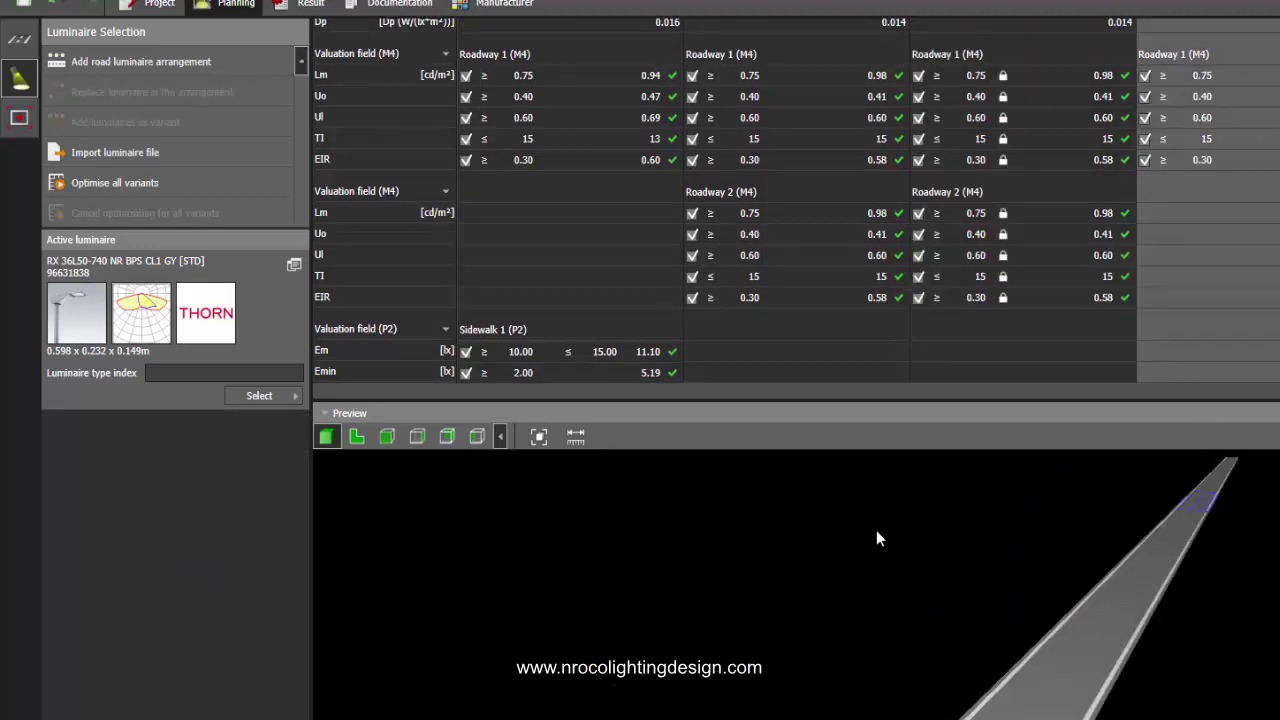
{"action": "left_click_drag", "start_coordinate": [935, 578], "coordinate": [935, 549]}
{"action": "left_click_drag", "start_coordinate": [955, 399], "coordinate": [964, 333]}
{"action": "mouse_move", "coordinate": [885, 504]}
{"action": "right_mouse_down"}
{"action": "mouse_move", "coordinate": [909, 489]}
{"action": "mouse_move", "coordinate": [885, 508]}
{"action": "right_mouse_up"}
{"action": "left_click_drag", "start_coordinate": [884, 514], "coordinate": [463, 417]}
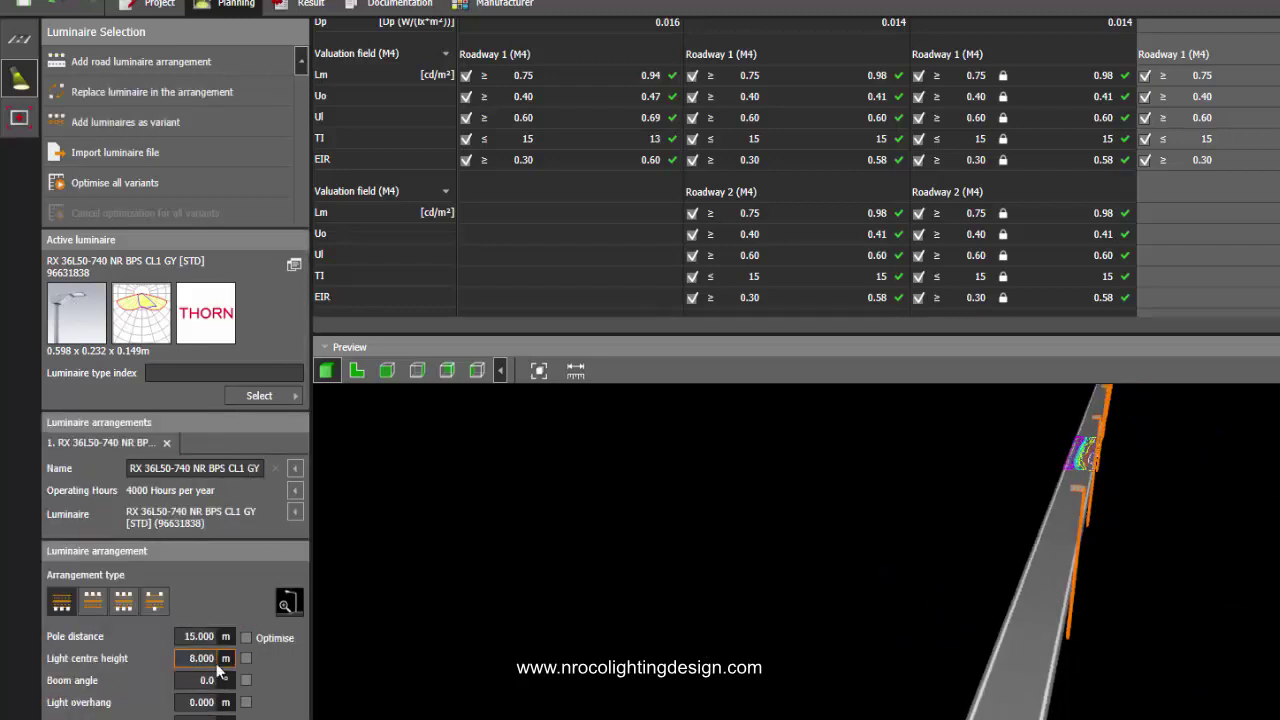
{"action": "double_click", "coordinate": [189, 658]}
{"action": "type", "text": "6"}
{"action": "key", "text": "Return"}
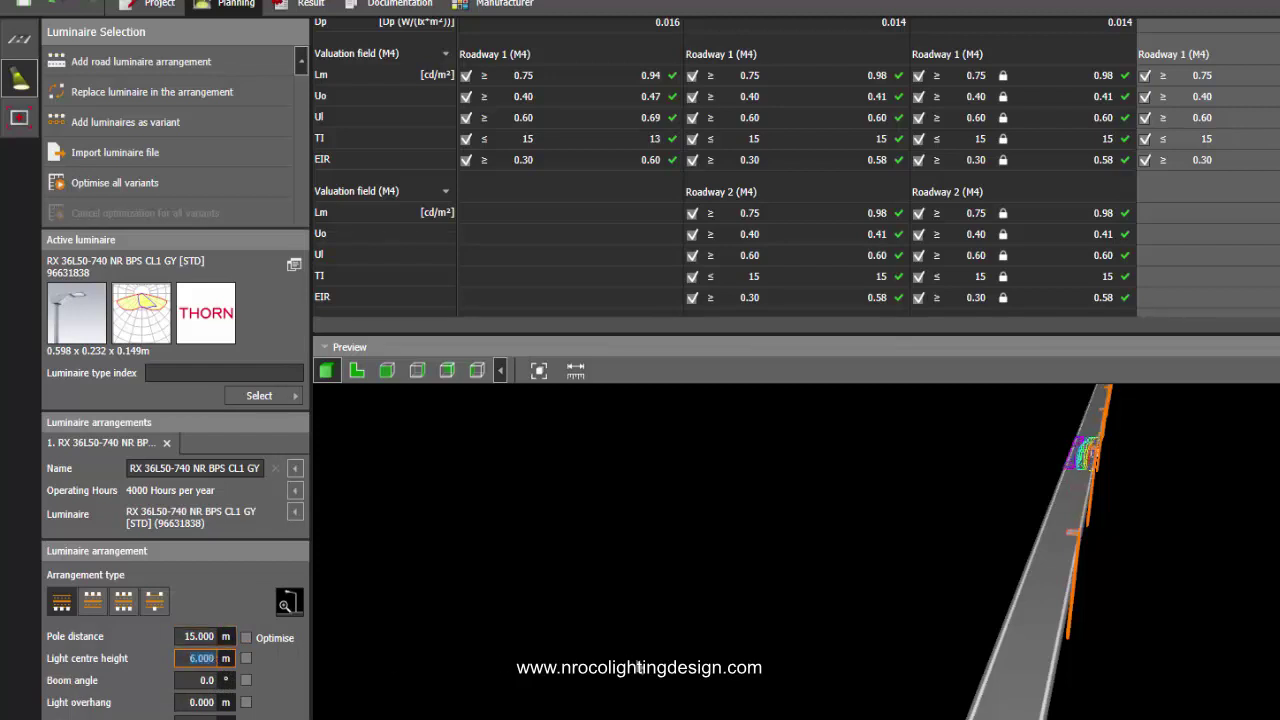
Step: Try pole distances of 25 m and 35 m for Street 3's one-sided arrangement and settle on 30 m
{"action": "left_click_drag", "start_coordinate": [636, 659], "coordinate": [662, 641]}
{"action": "middle_click_drag", "start_coordinate": [900, 610], "coordinate": [878, 625]}
{"action": "mouse_move", "coordinate": [878, 625]}
{"action": "right_mouse_down"}
{"action": "mouse_move", "coordinate": [880, 655]}
{"action": "mouse_move", "coordinate": [890, 637]}
{"action": "right_mouse_up"}
{"action": "middle_click_drag", "start_coordinate": [890, 637], "coordinate": [856, 650]}
{"action": "left_click_drag", "start_coordinate": [856, 650], "coordinate": [966, 611]}
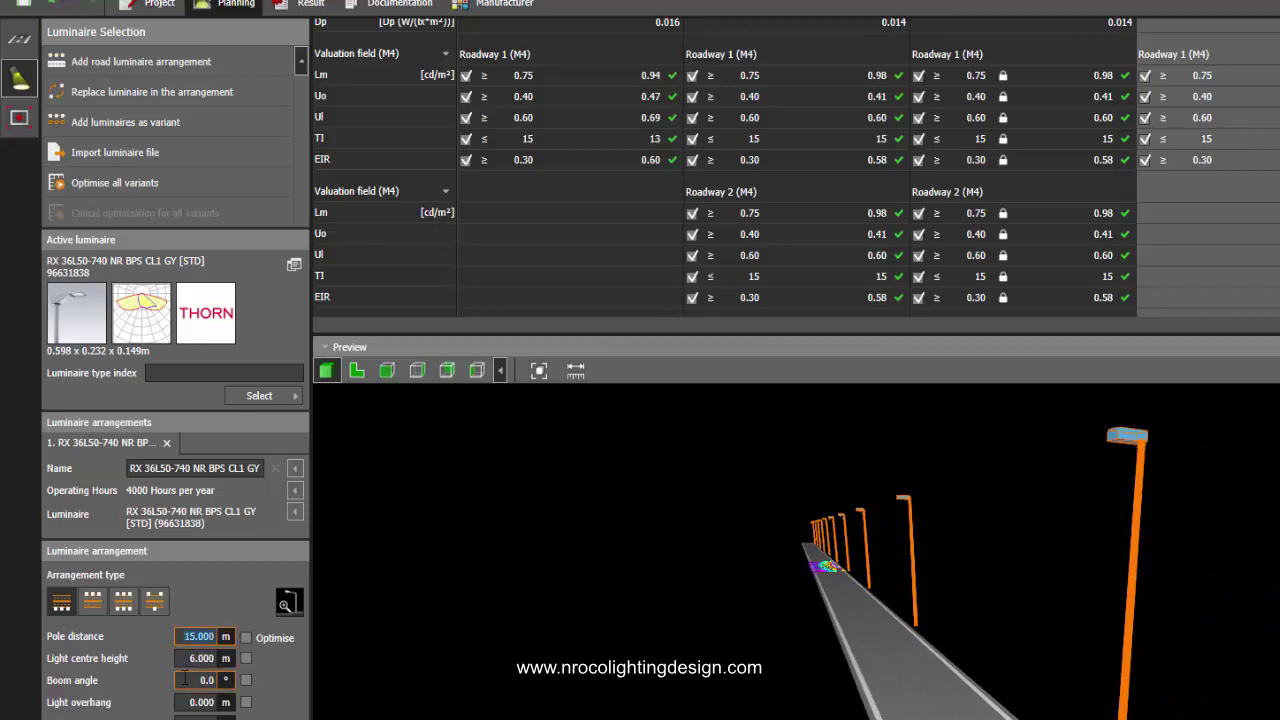
{"action": "type", "text": "25"}
{"action": "key", "text": "Return"}
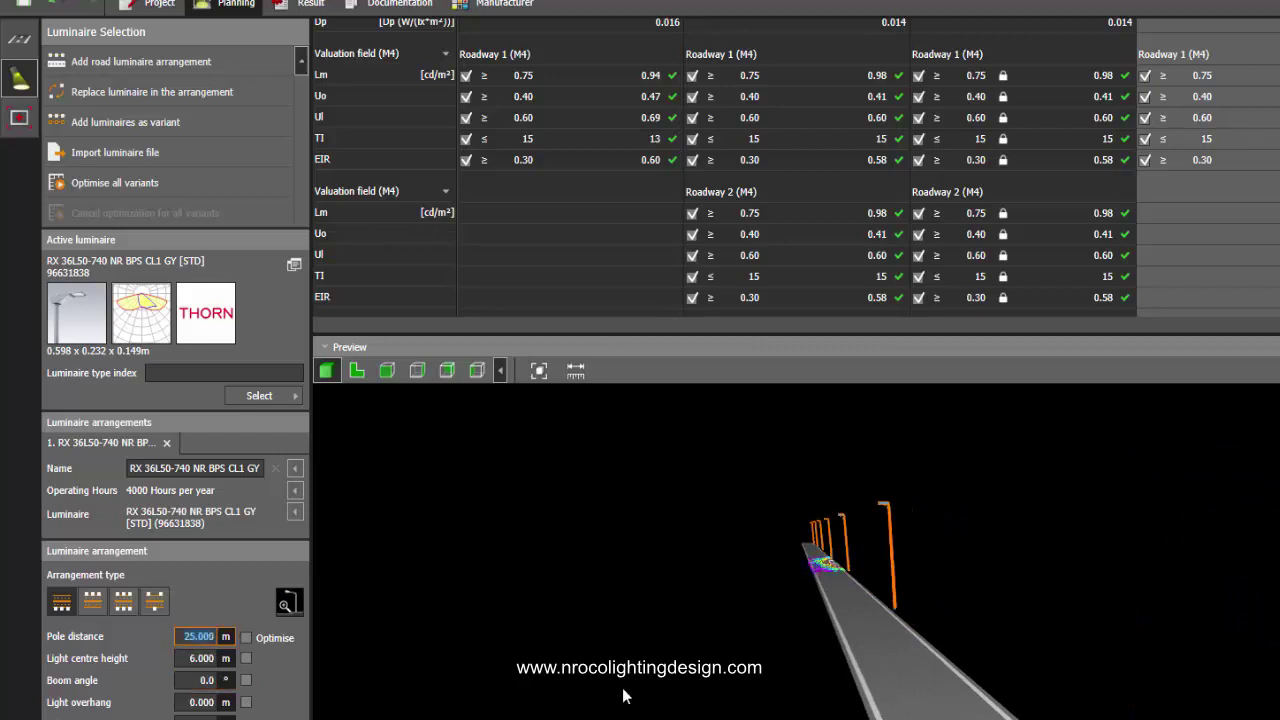
{"action": "scroll", "coordinate": [1241, 508], "scroll_direction": "down", "scroll_amount": 1}
{"action": "middle_click_drag", "start_coordinate": [1241, 508], "coordinate": [1202, 514]}
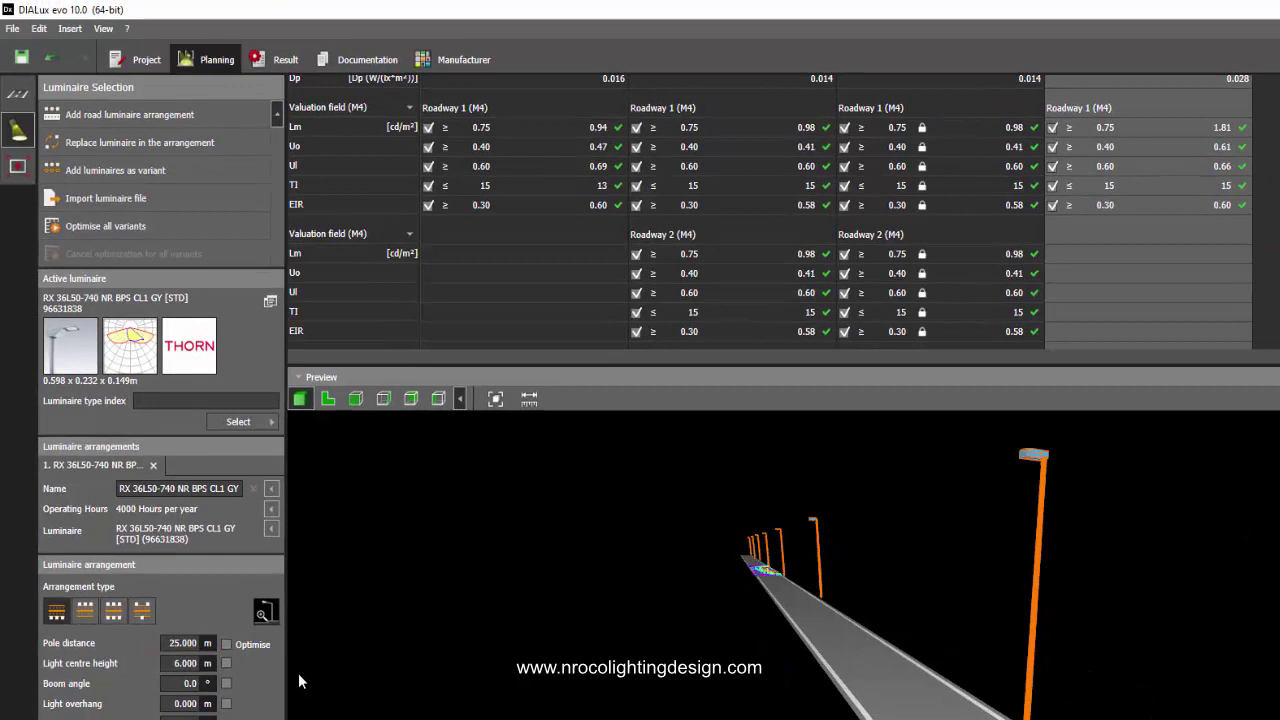
{"action": "left_click", "coordinate": [169, 647]}
{"action": "key", "text": "Return"}
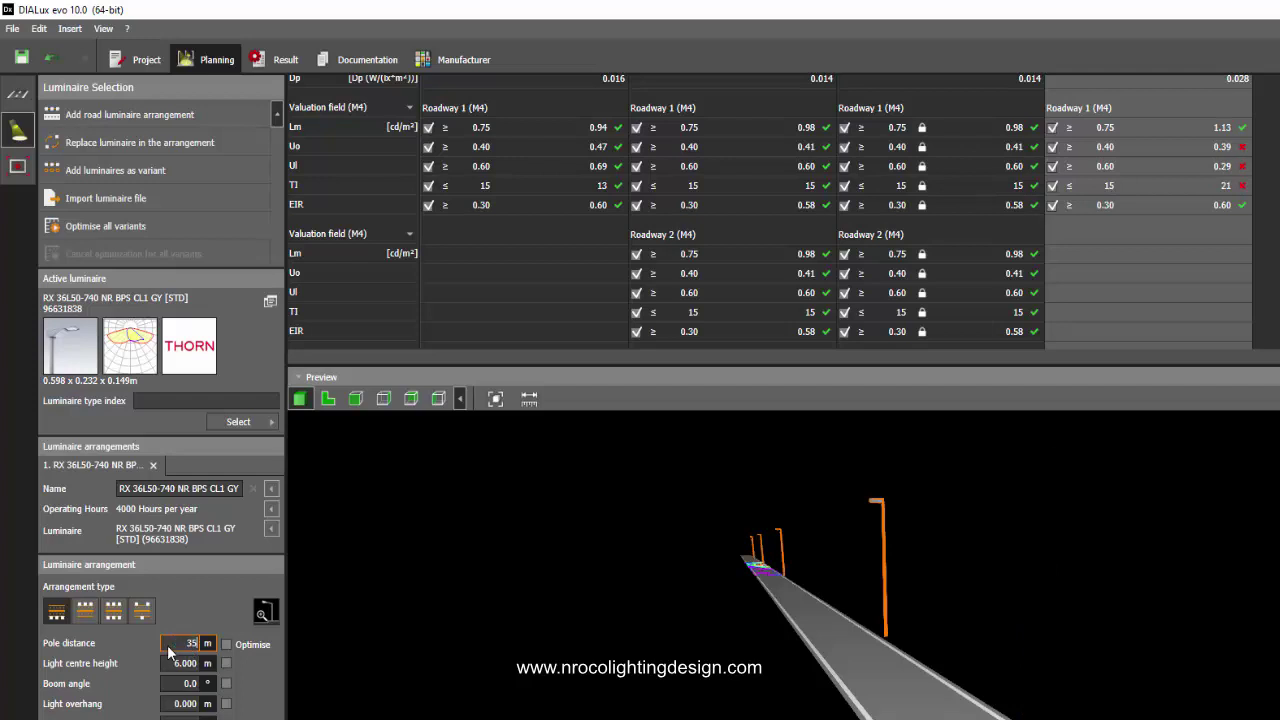
{"action": "key", "text": "Return"}
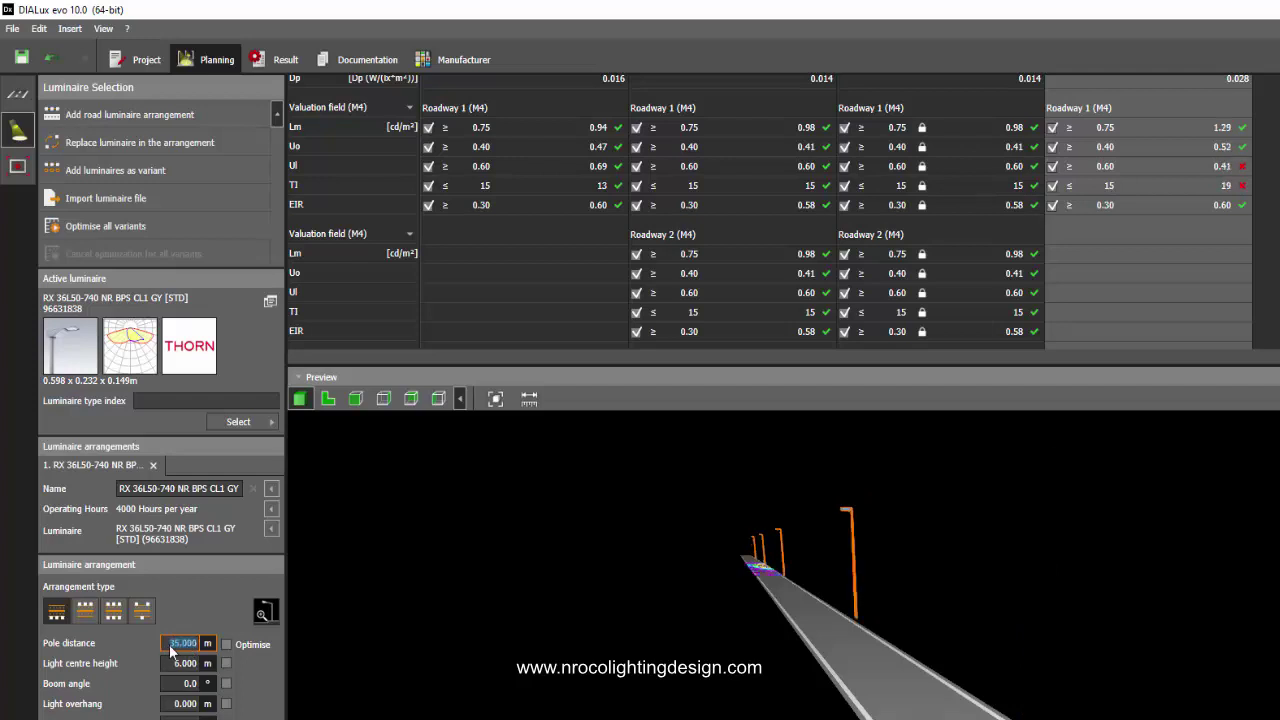
{"action": "type", "text": "30"}
{"action": "key", "text": "Return"}
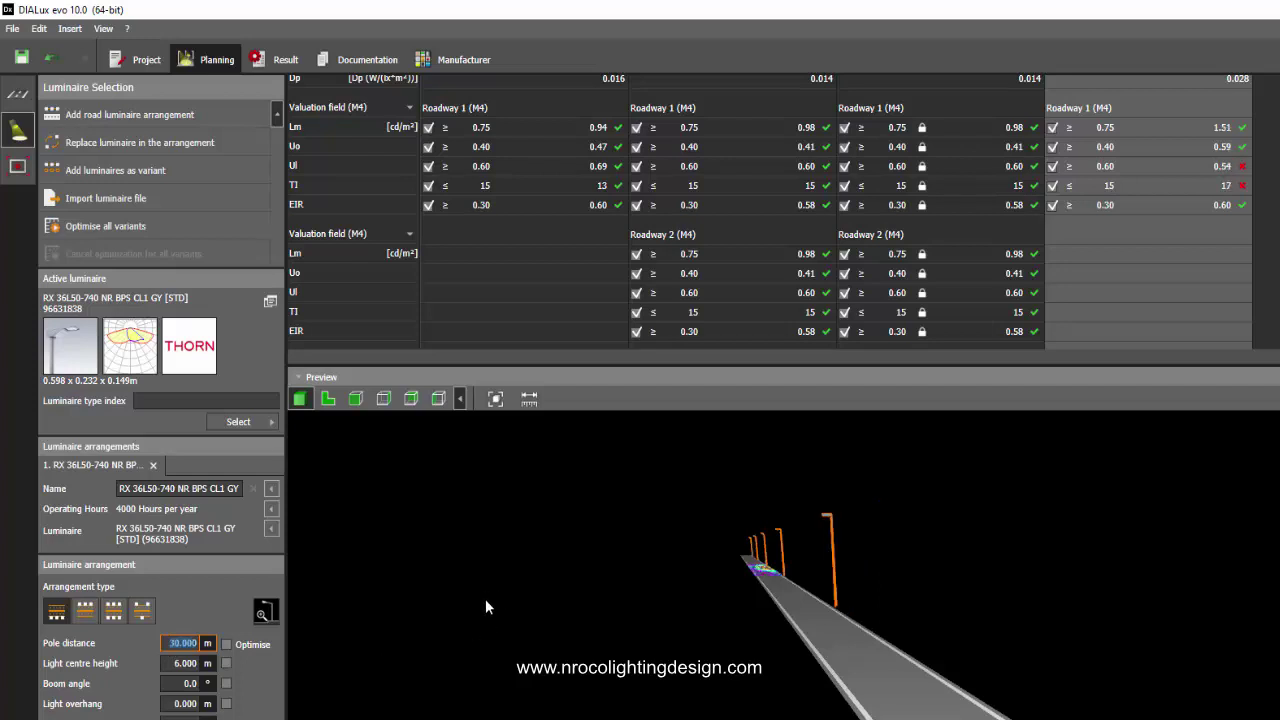
Step: Examine Street 3's poles in the 3D preview and the active luminaire's data sheet for its connected load and luminous flux
{"action": "mouse_move", "coordinate": [526, 648]}
{"action": "right_mouse_down"}
{"action": "mouse_move", "coordinate": [543, 651]}
{"action": "mouse_move", "coordinate": [524, 655]}
{"action": "right_mouse_up"}
{"action": "left_click_drag", "start_coordinate": [524, 656], "coordinate": [807, 591]}
{"action": "left_click_drag", "start_coordinate": [1077, 618], "coordinate": [982, 617]}
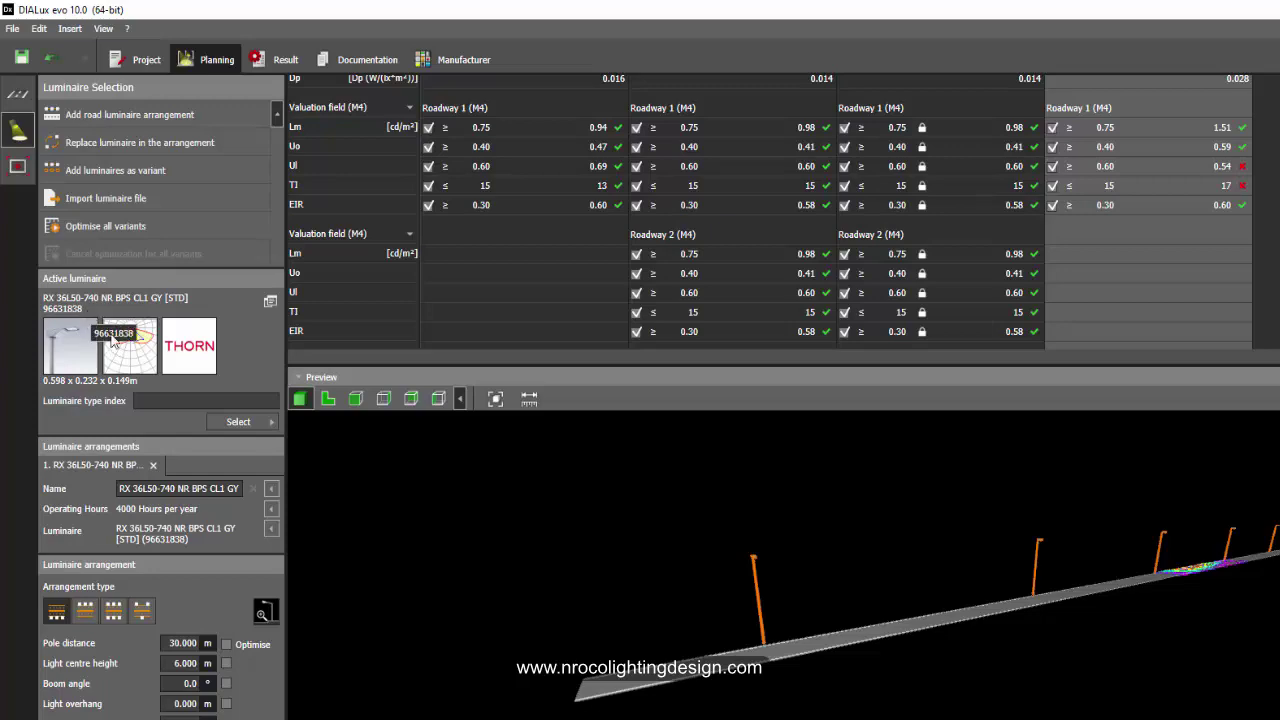
{"action": "left_click", "coordinate": [269, 303]}
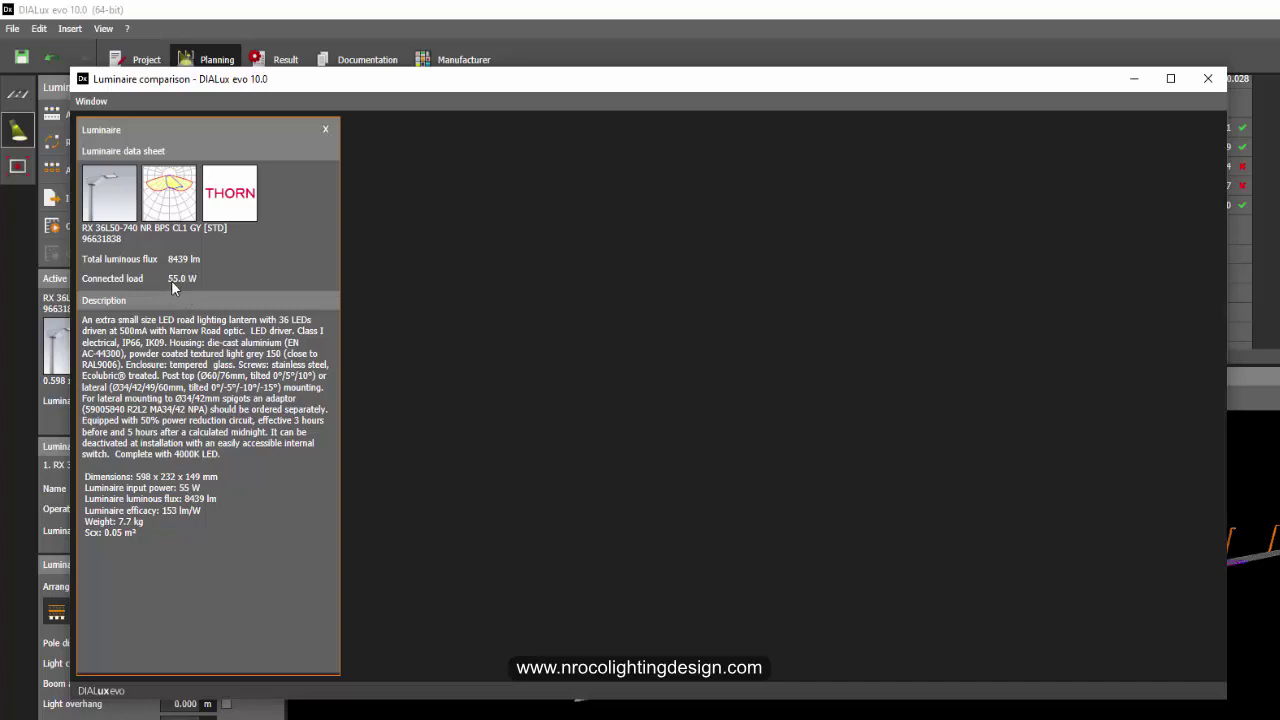
{"action": "left_click", "coordinate": [1207, 78]}
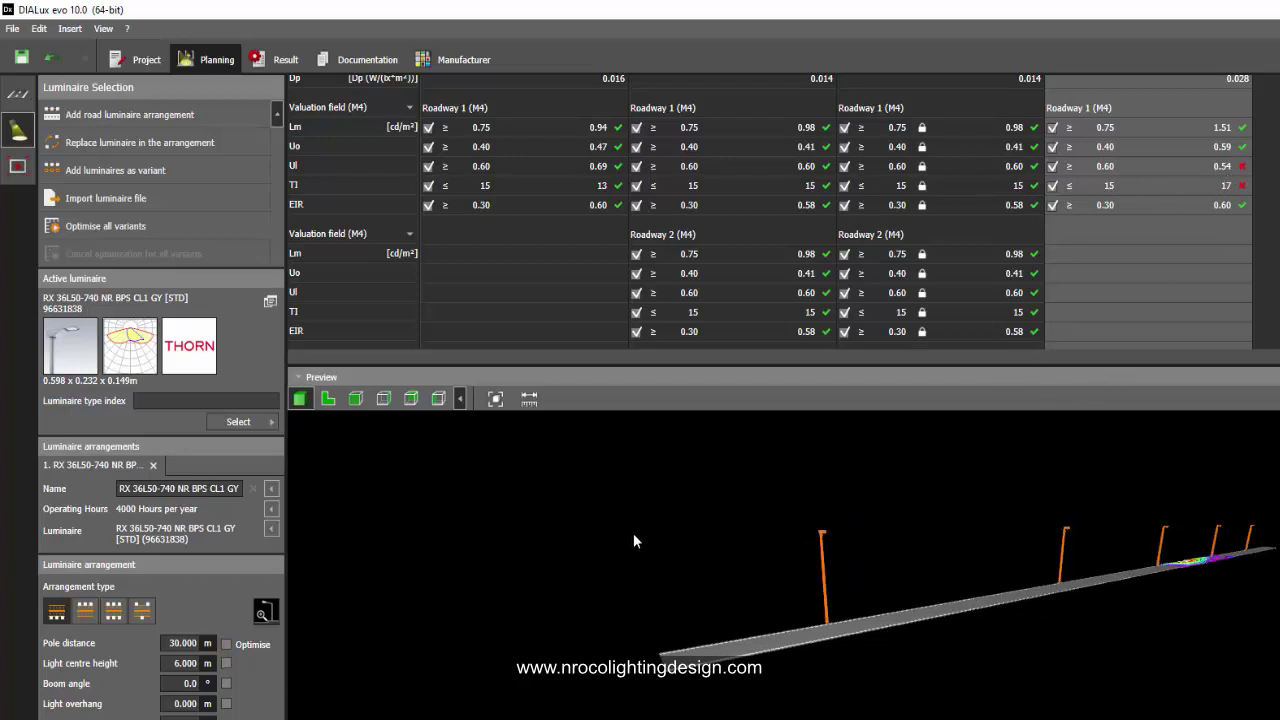
Step: Open the project's documentation covering all the street profiles
{"action": "left_click", "coordinate": [370, 58]}
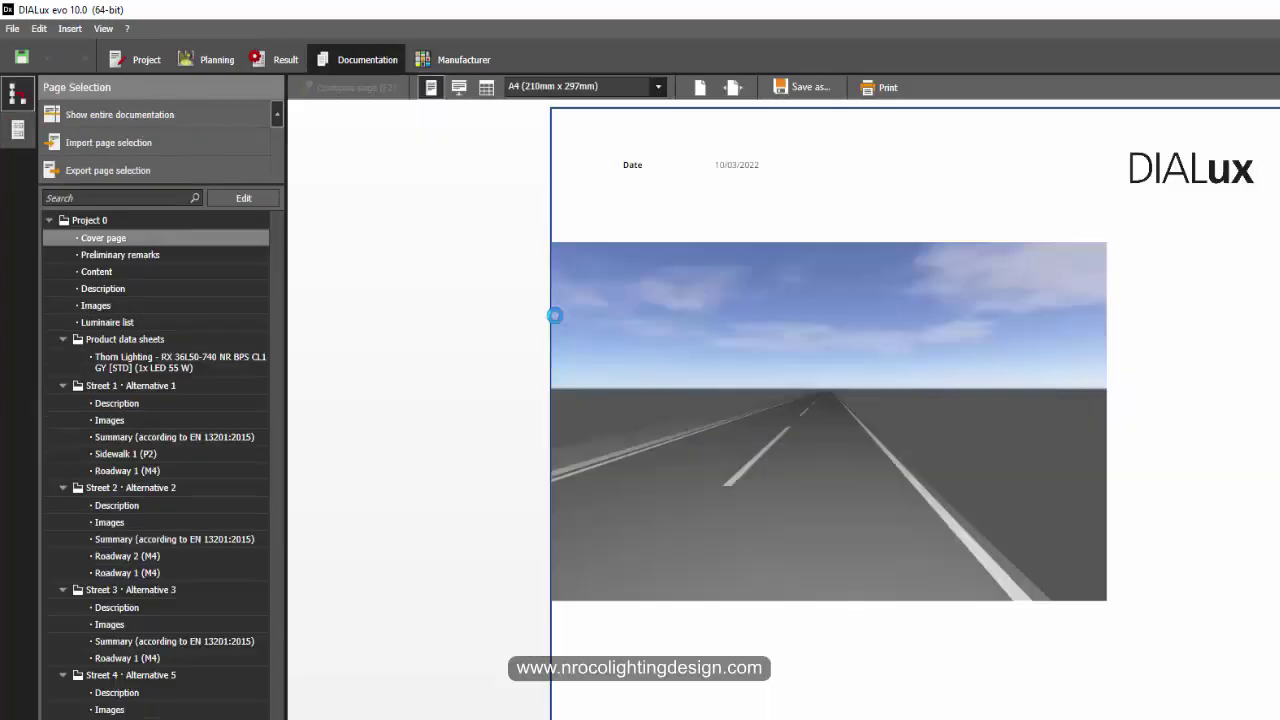
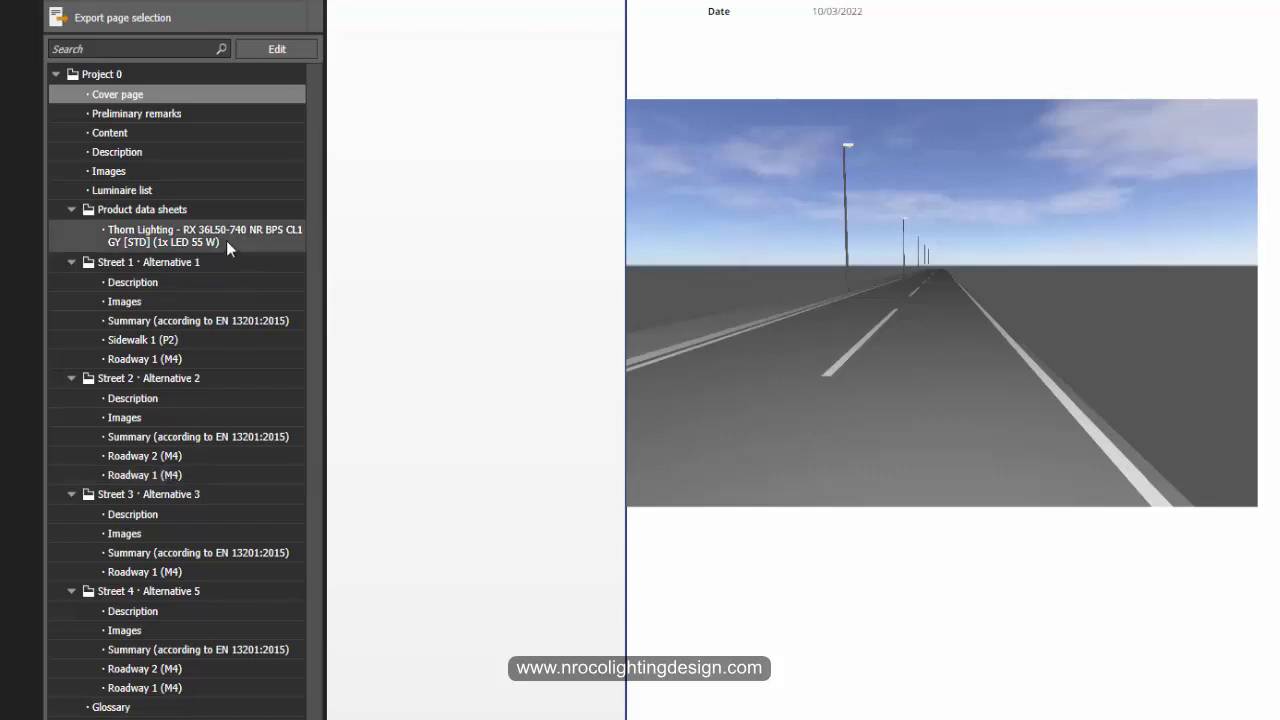
Step: Edit the documentation page selection and exclude the project-level Preliminary remarks, Description and Images pages
{"action": "left_click", "coordinate": [279, 48]}
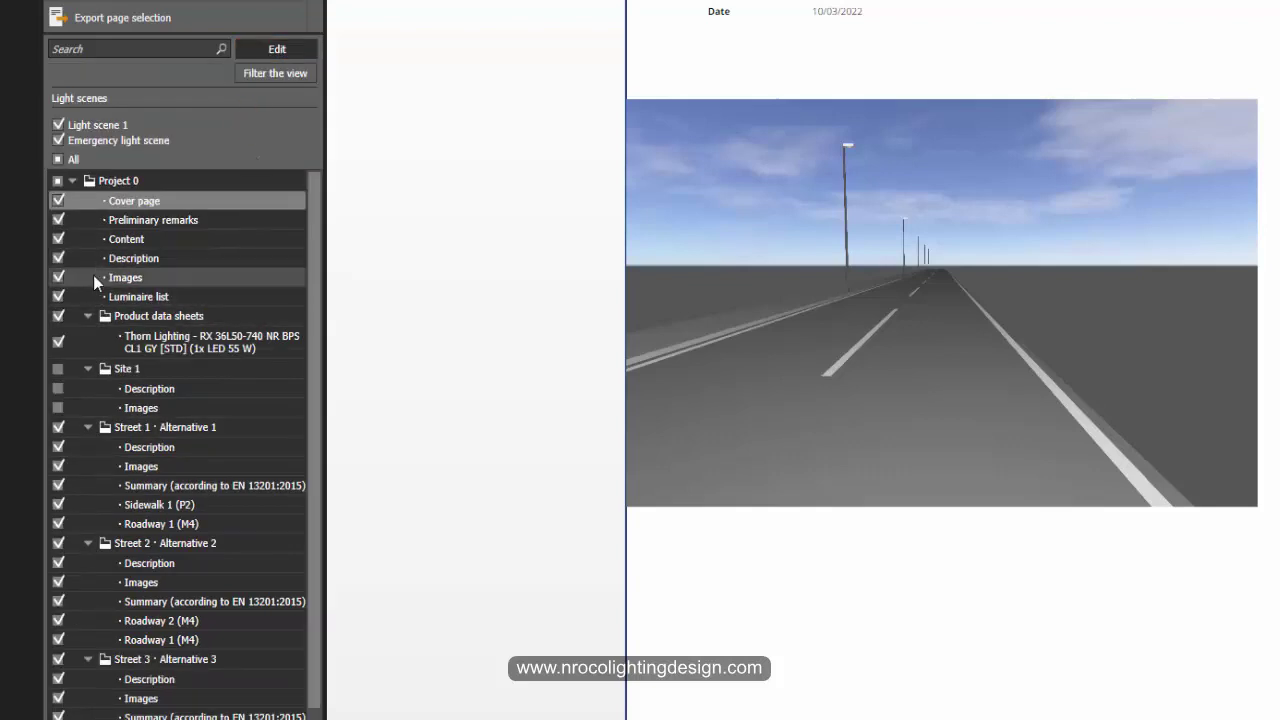
{"action": "left_click", "coordinate": [57, 220]}
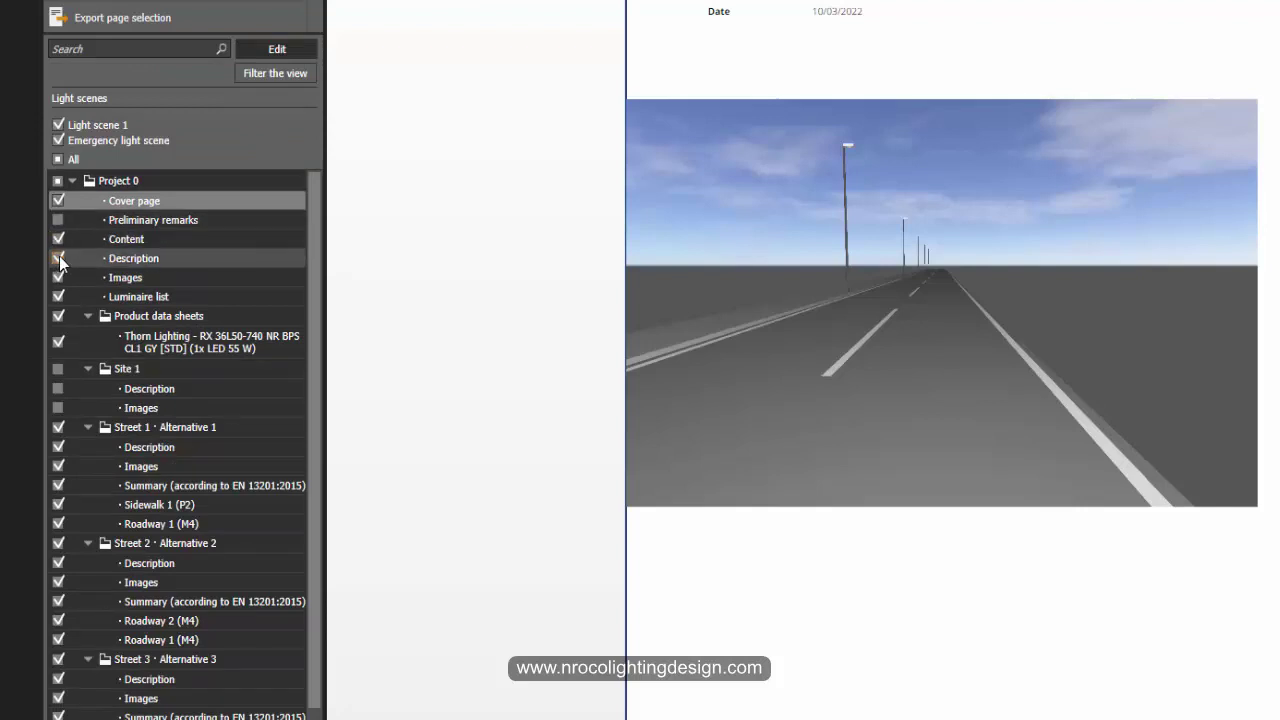
{"action": "left_click", "coordinate": [57, 259]}
{"action": "left_click", "coordinate": [57, 277]}
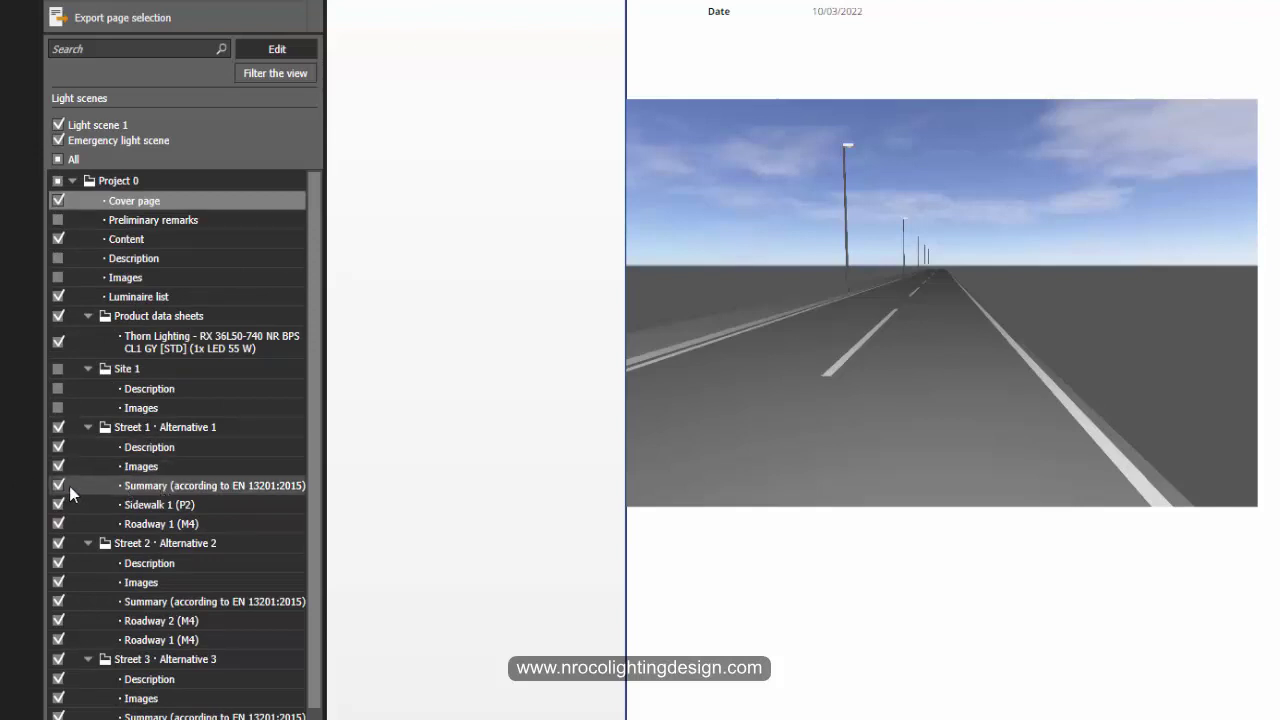
Step: Check Street 1's Description page and exclude both the Description and Images pages of Street 1 from the documentation
{"action": "left_click", "coordinate": [227, 447]}
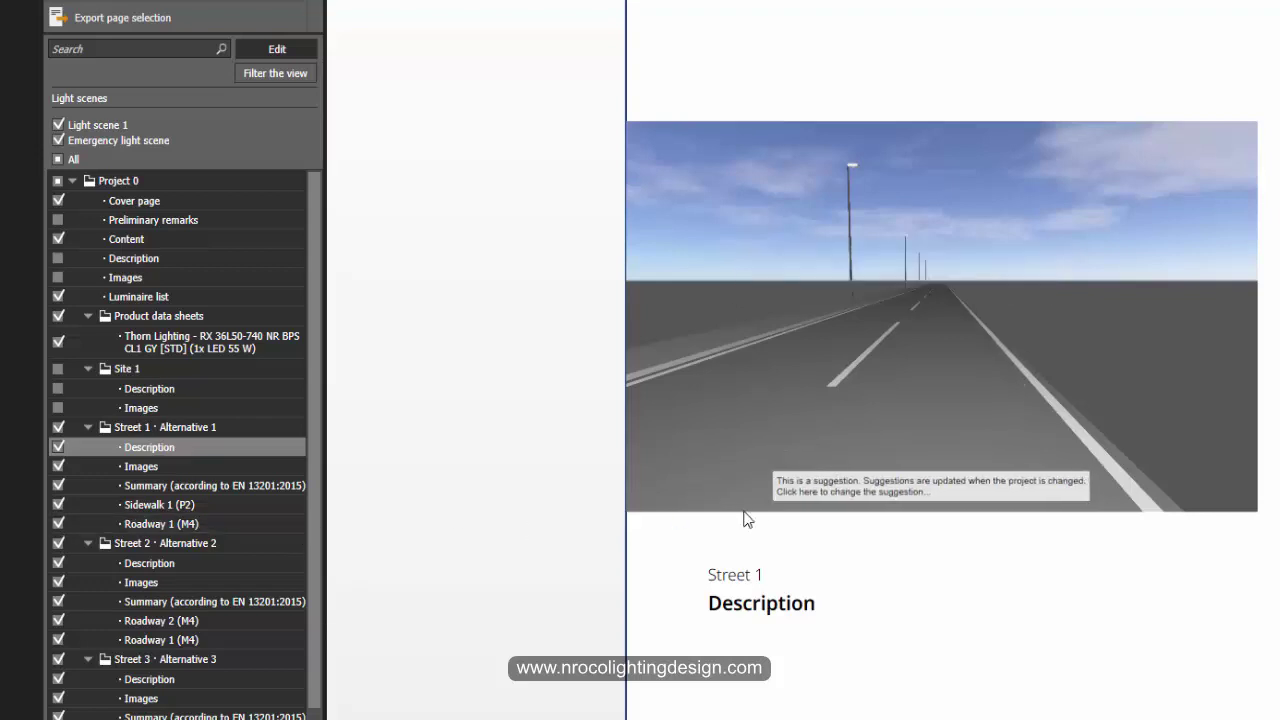
{"action": "left_click", "coordinate": [56, 446]}
{"action": "left_click", "coordinate": [59, 467]}
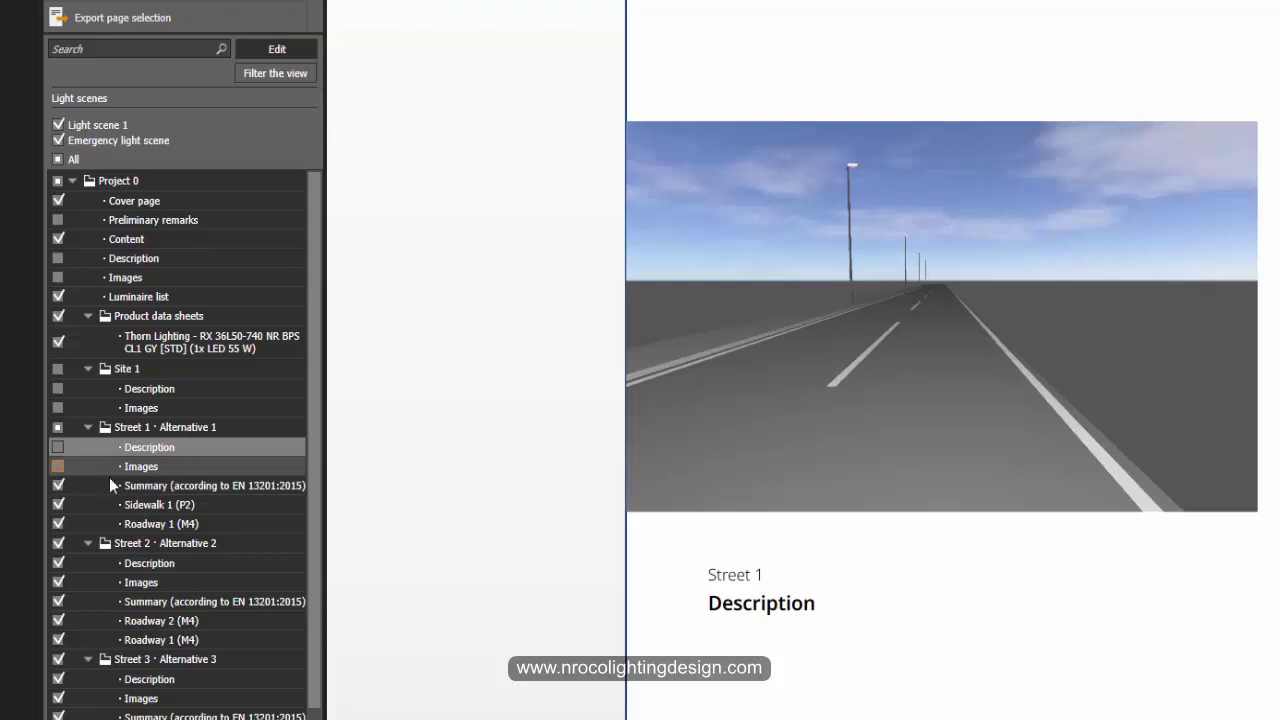
Step: Examine Street 1's EN 13201:2015 summary, the Sidewalk 1 (P2) results and the Roadway 1 (M4) valuation field and observer results
{"action": "left_click", "coordinate": [239, 485]}
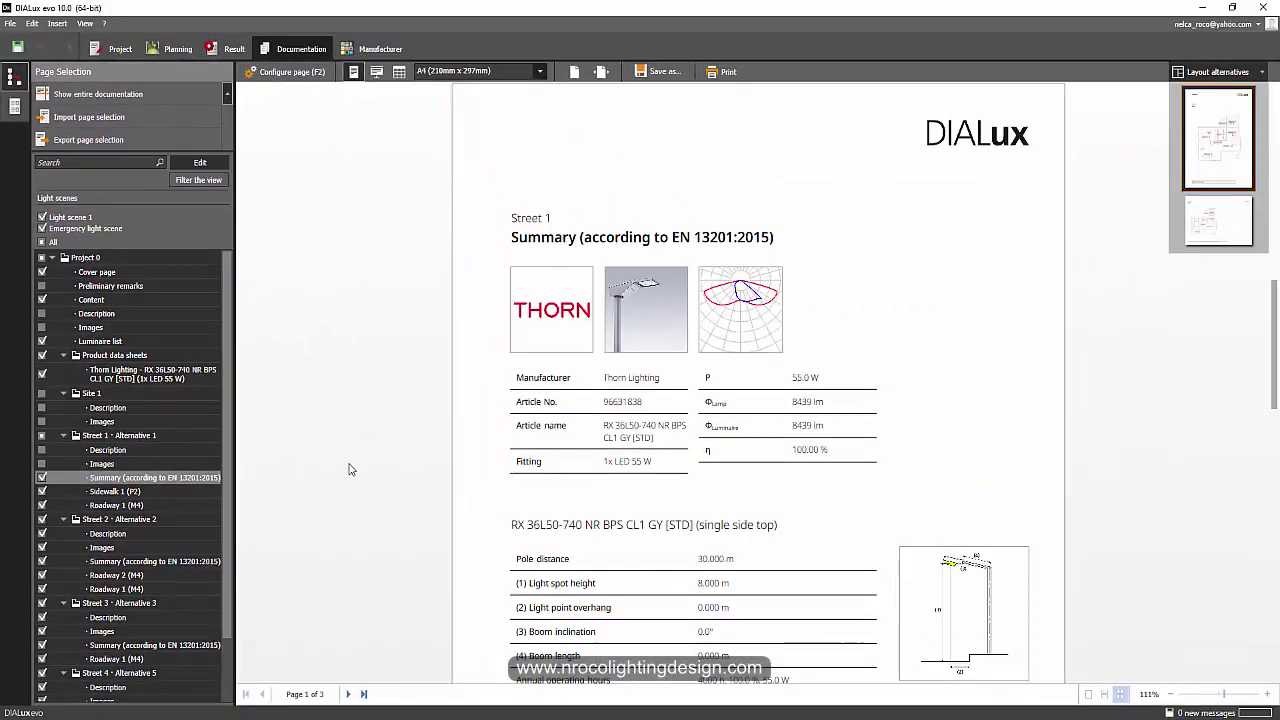
{"action": "scroll", "coordinate": [349, 469], "scroll_direction": "down", "scroll_amount": 5}
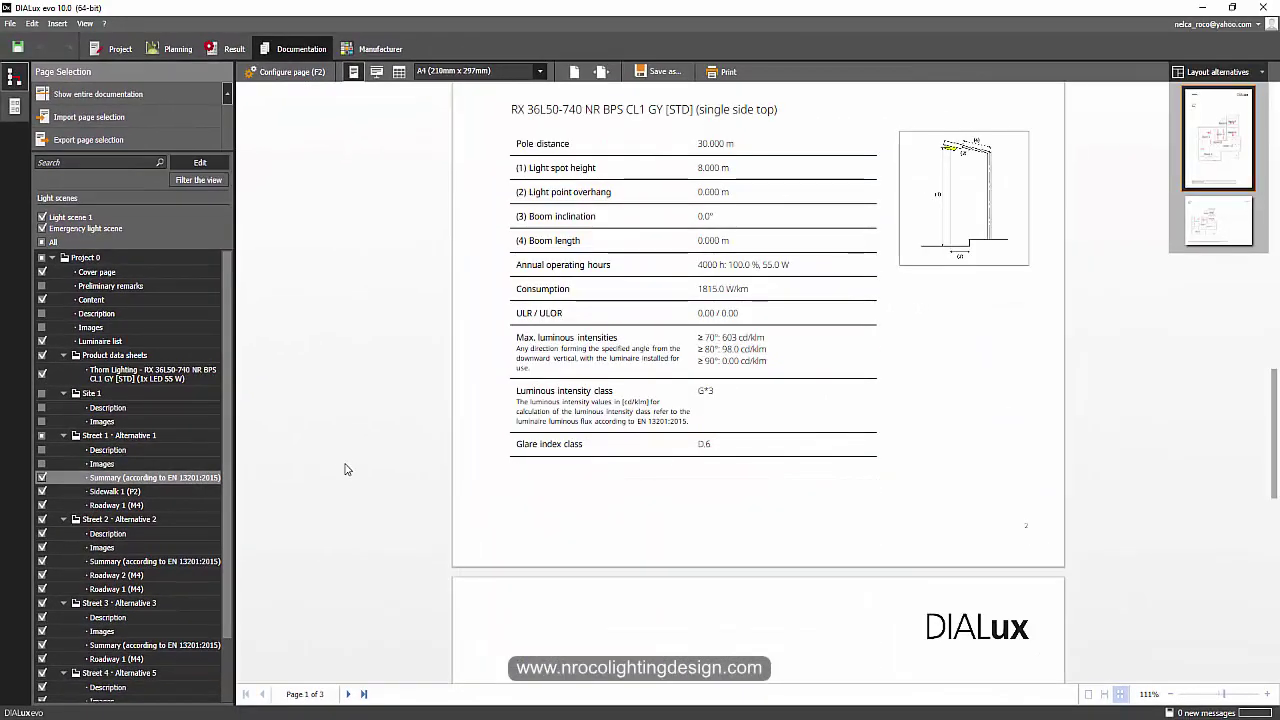
{"action": "left_click", "coordinate": [150, 491]}
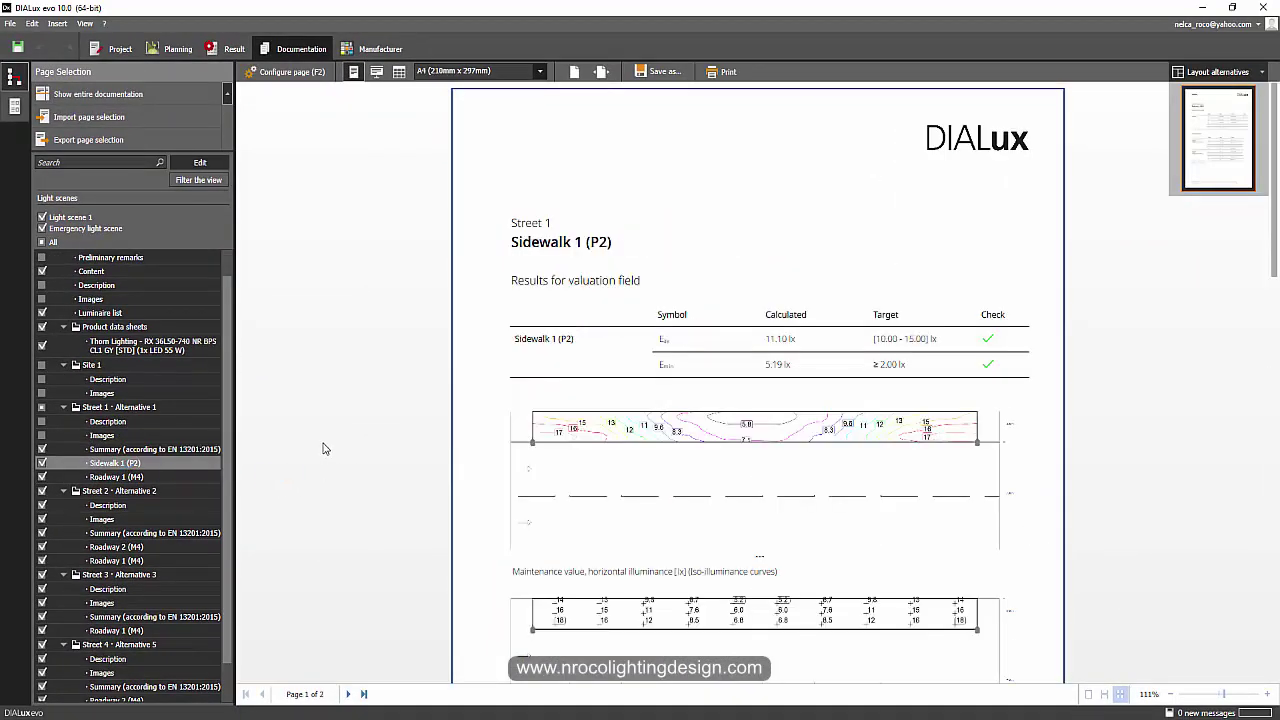
{"action": "left_click", "coordinate": [104, 479]}
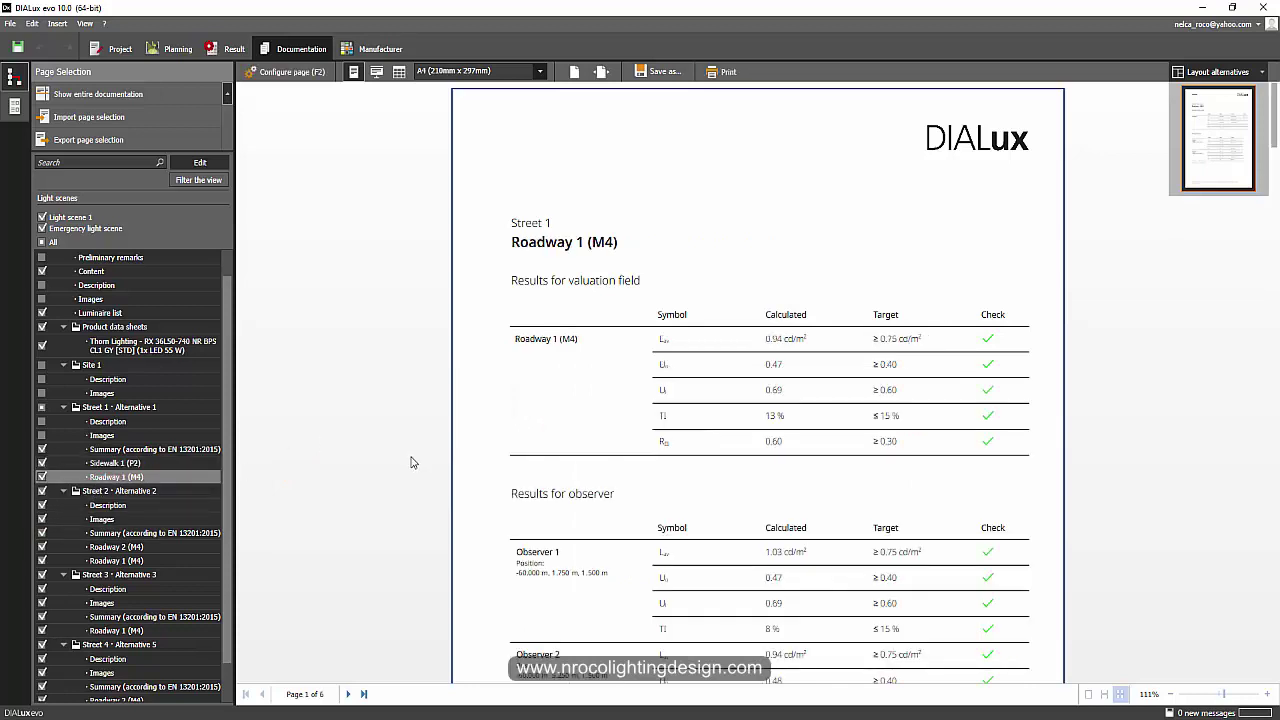
{"action": "scroll", "coordinate": [409, 465], "scroll_direction": "down", "scroll_amount": 5}
{"action": "scroll", "coordinate": [490, 501], "scroll_direction": "down", "scroll_amount": 8}
{"action": "scroll", "coordinate": [486, 503], "scroll_direction": "up", "scroll_amount": 8}
{"action": "scroll", "coordinate": [1023, 307], "scroll_direction": "up", "scroll_amount": 5}
{"action": "scroll", "coordinate": [1009, 251], "scroll_direction": "down", "scroll_amount": 4}
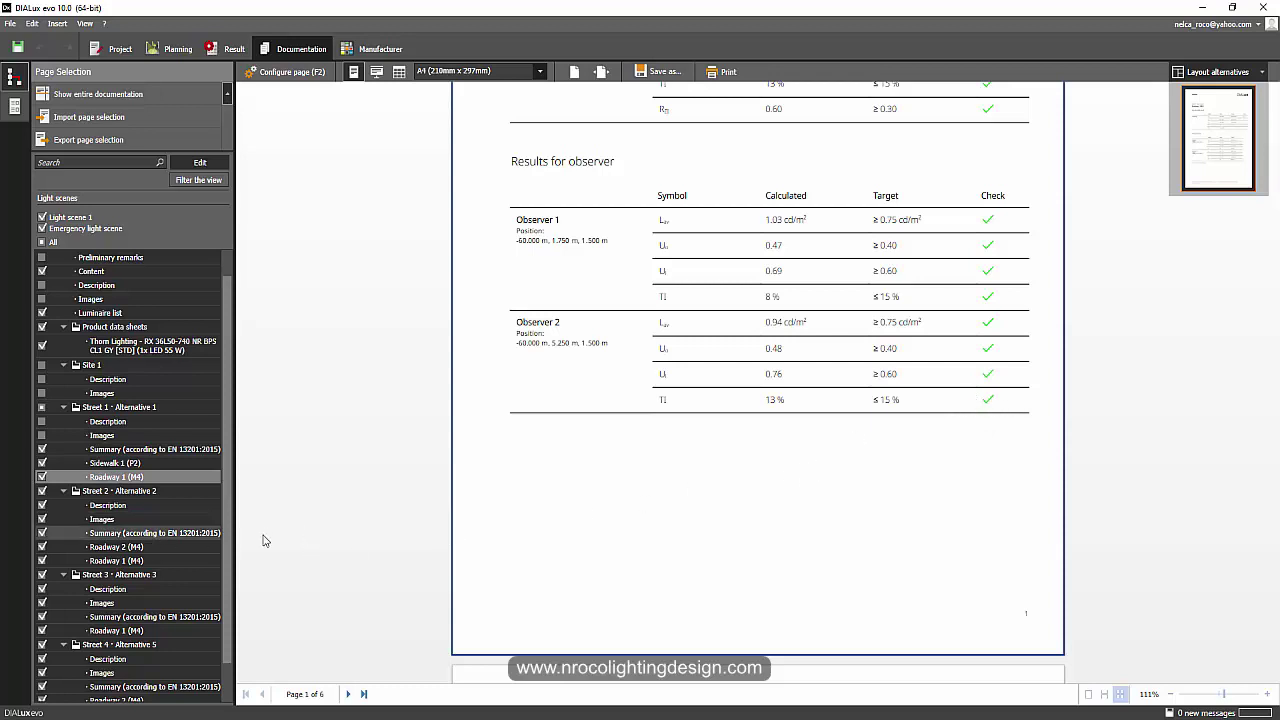
{"action": "scroll", "coordinate": [1062, 390], "scroll_direction": "up", "scroll_amount": 4}
{"action": "scroll", "coordinate": [1030, 451], "scroll_direction": "down", "scroll_amount": 3}
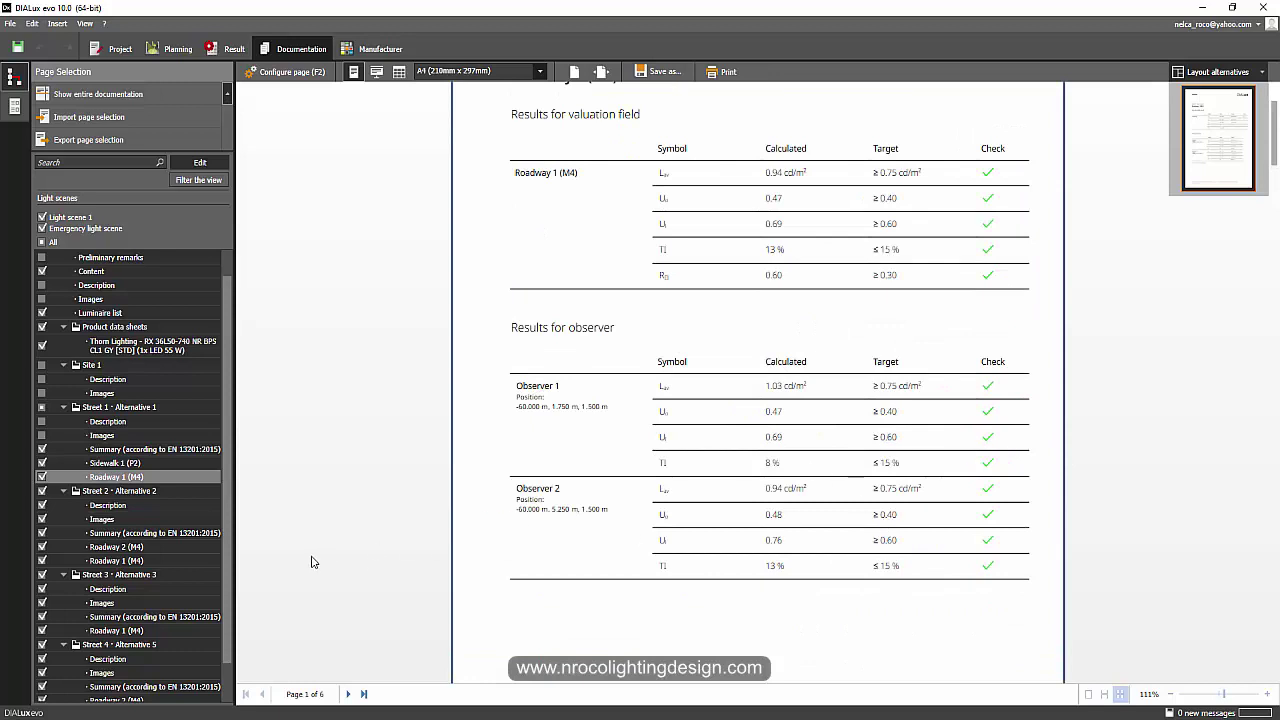
Step: Exclude the Description and Images pages of Street 2 and Street 3 from the documentation
{"action": "left_click", "coordinate": [42, 506]}
{"action": "left_click", "coordinate": [42, 519]}
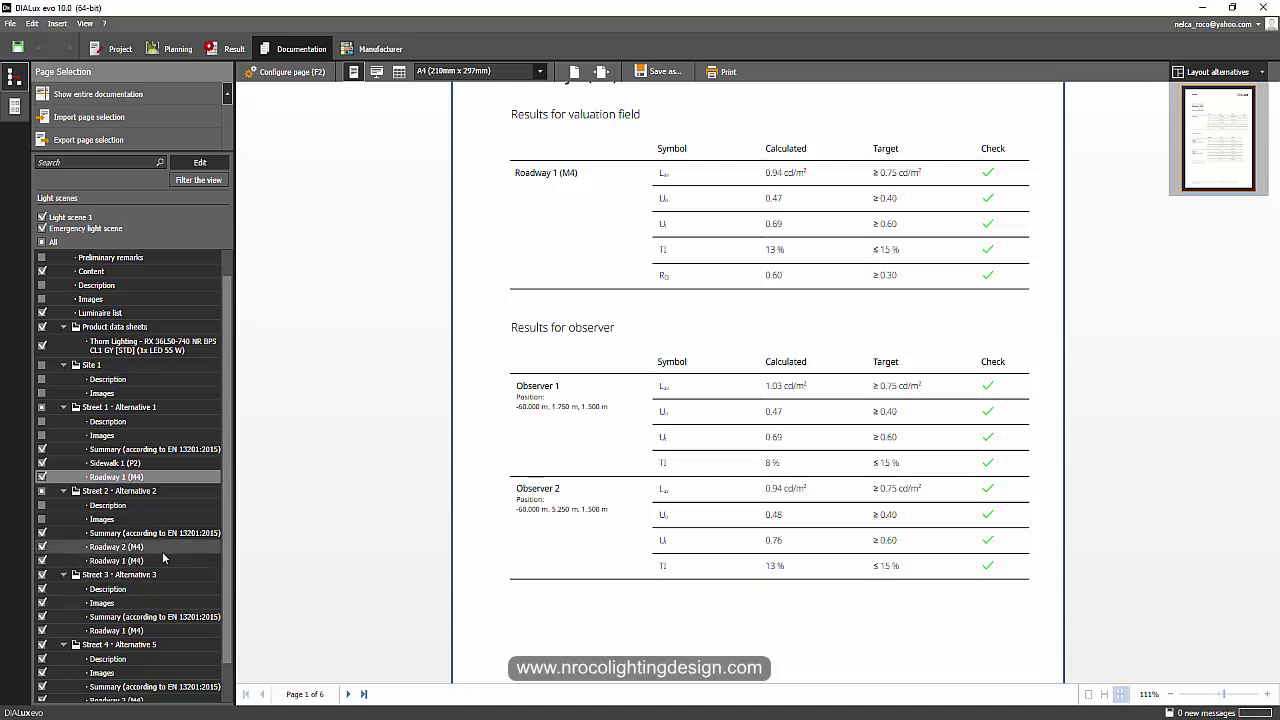
{"action": "scroll", "coordinate": [155, 562], "scroll_direction": "down", "scroll_amount": 1}
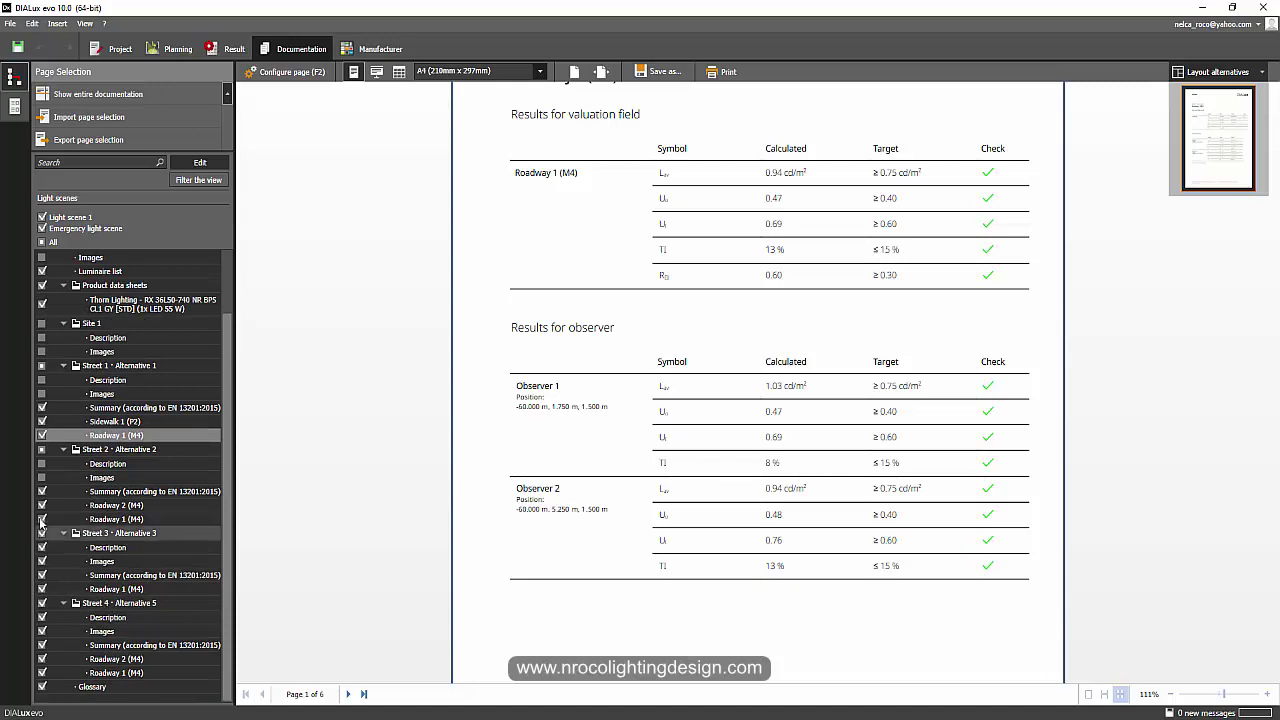
{"action": "left_click", "coordinate": [42, 547]}
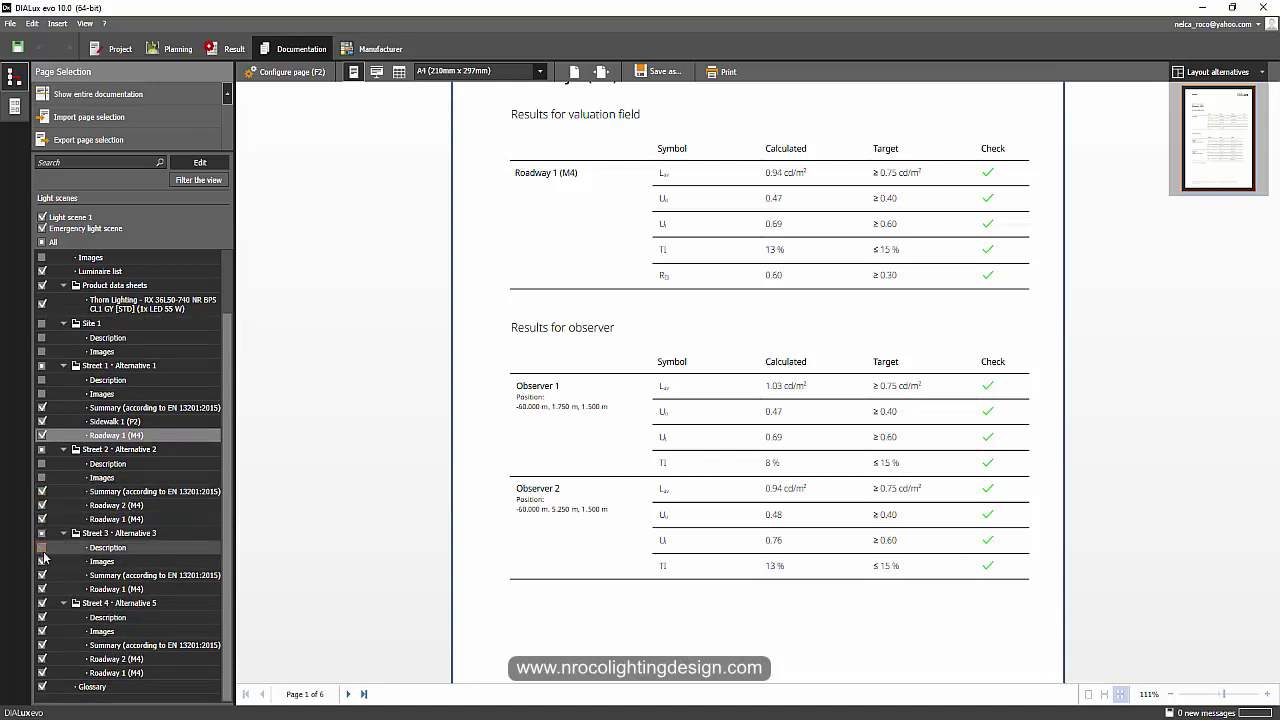
Step: Examine Street 3's EN 13201:2015 summary and its Roadway 1 (M4) results against the target values
{"action": "left_click", "coordinate": [162, 576]}
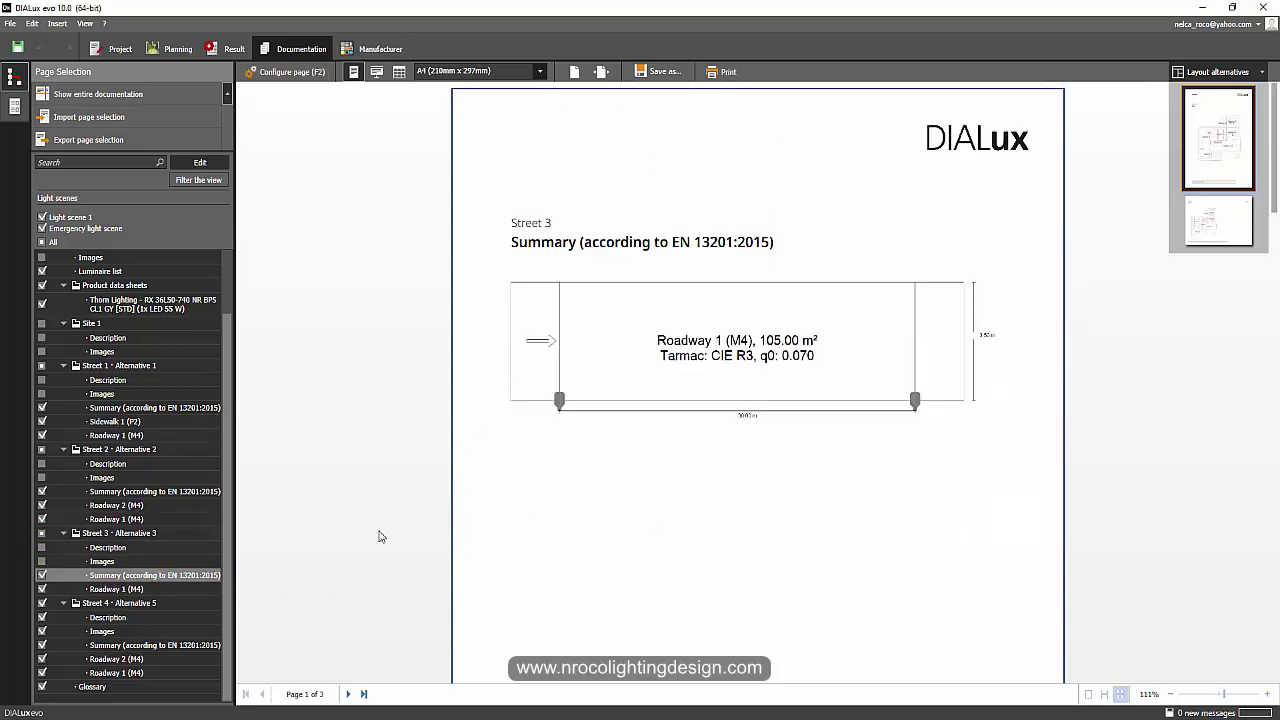
{"action": "left_click", "coordinate": [115, 589]}
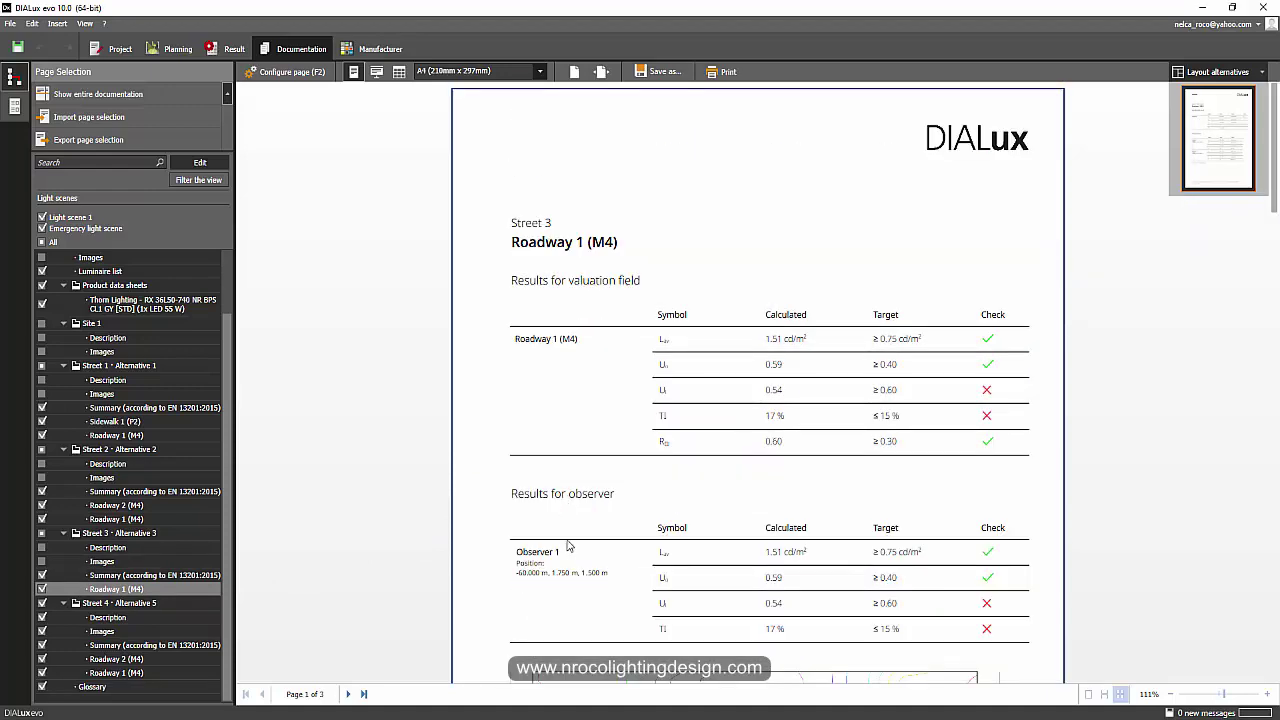
{"action": "scroll", "coordinate": [567, 546], "scroll_direction": "down", "scroll_amount": 1}
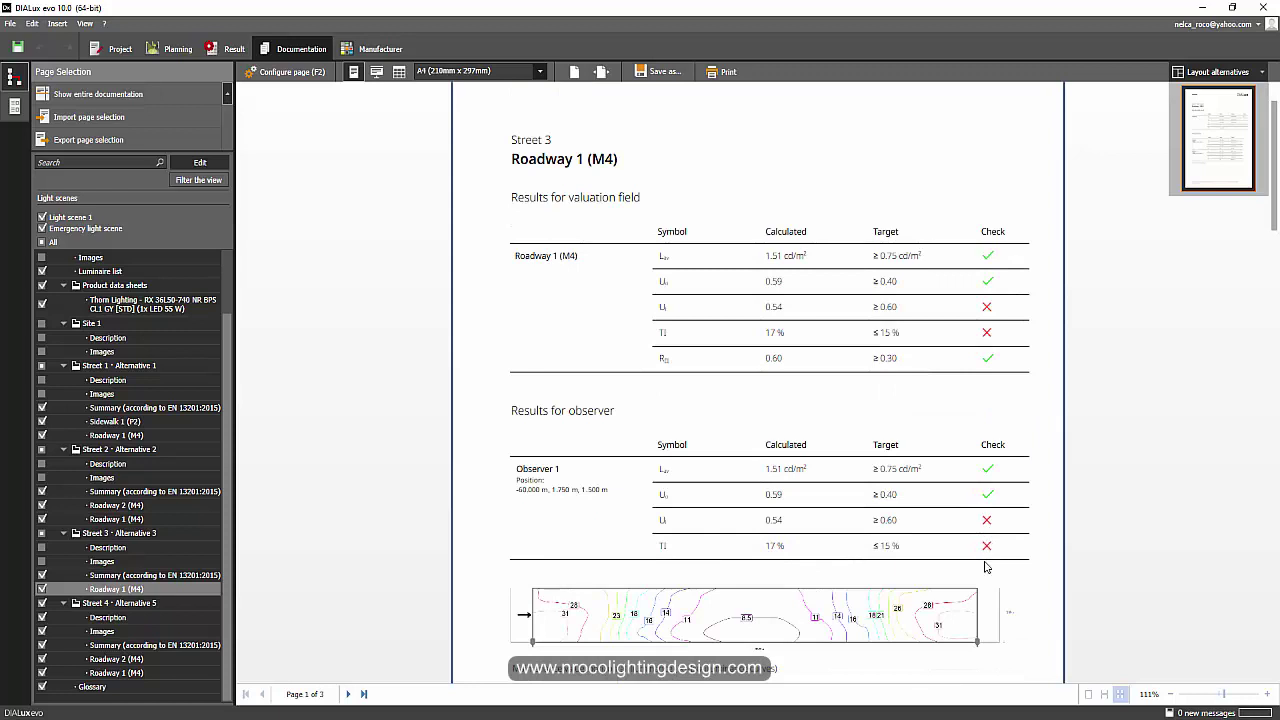
Step: Exclude Street 4's Description and Images pages and the Glossary, finish editing the selection and show the entire documentation
{"action": "left_click", "coordinate": [42, 631]}
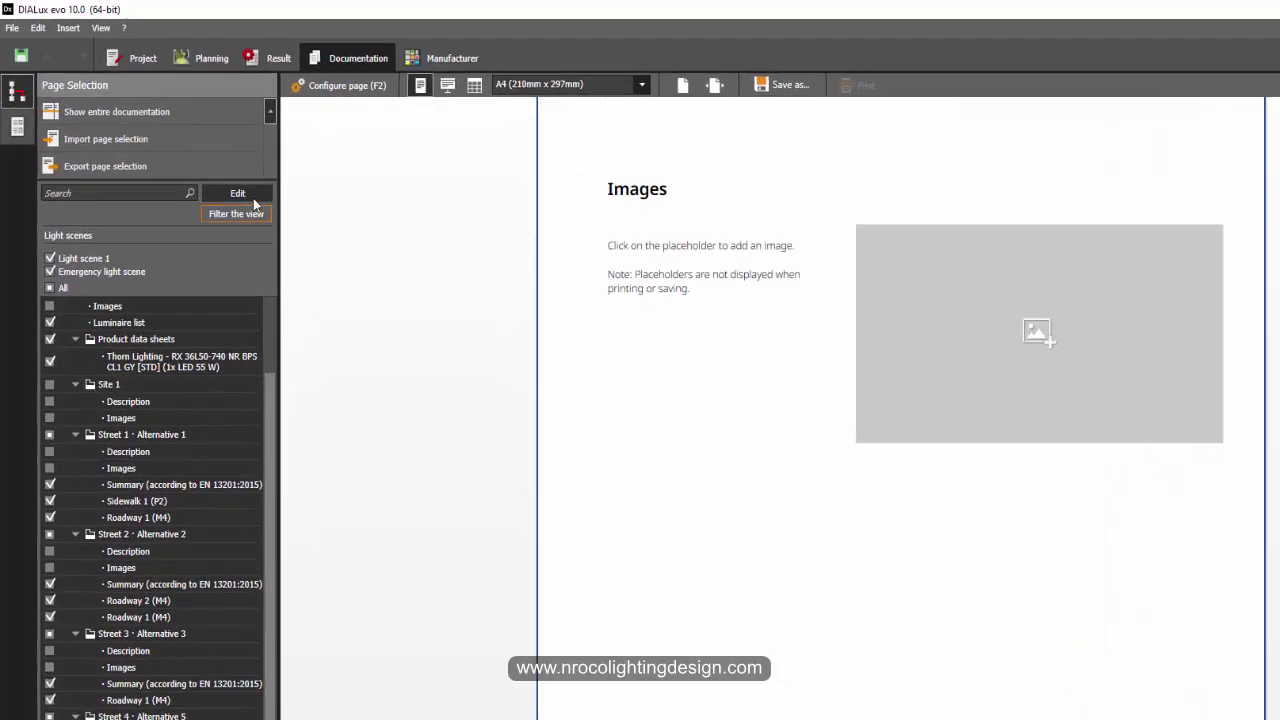
{"action": "left_click", "coordinate": [310, 250]}
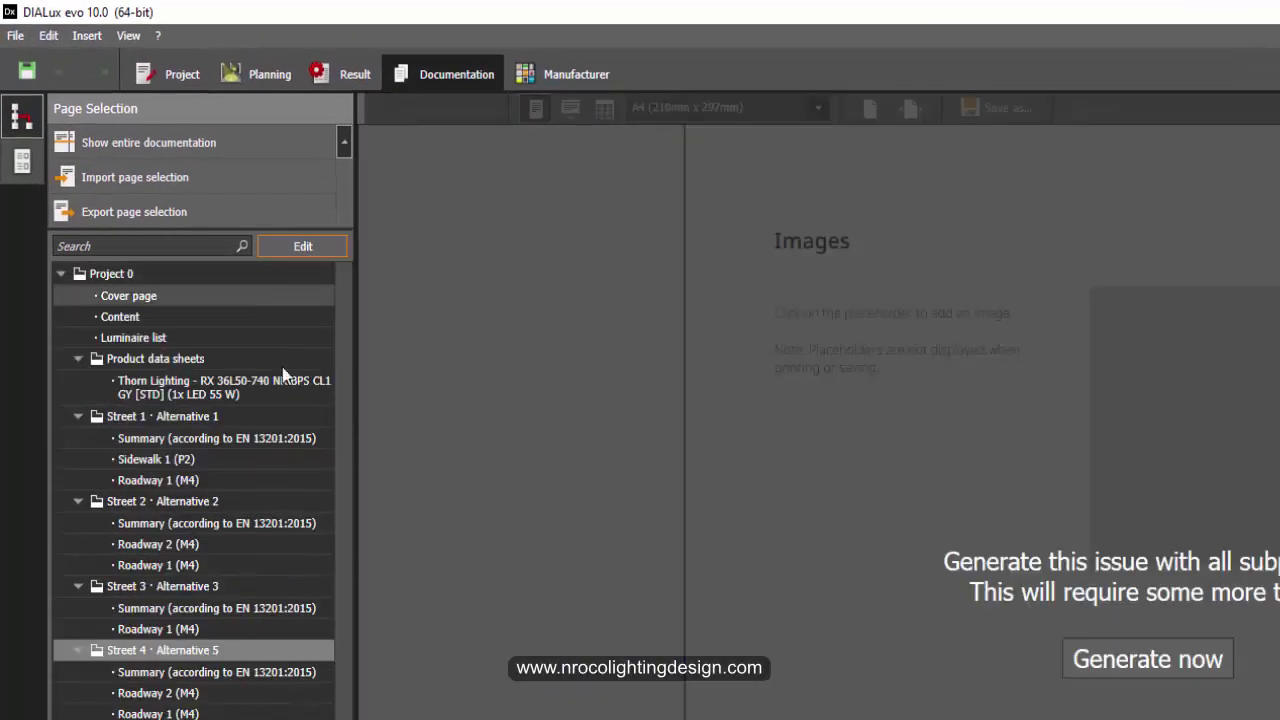
{"action": "left_click", "coordinate": [140, 151]}
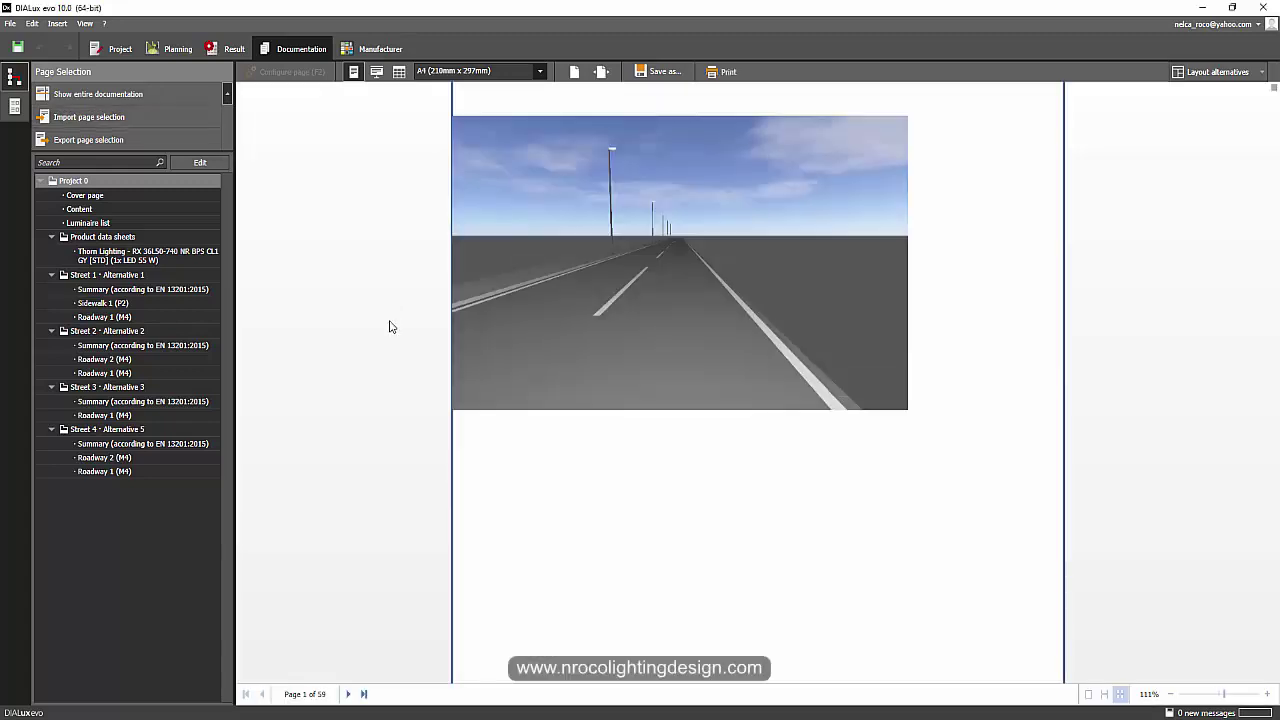
Step: Review the generated documentation from the cover page through the contents, luminaire data sheet and Street 1 results to Street 2's roadway results
{"action": "scroll", "coordinate": [482, 308], "scroll_direction": "up", "scroll_amount": 1}
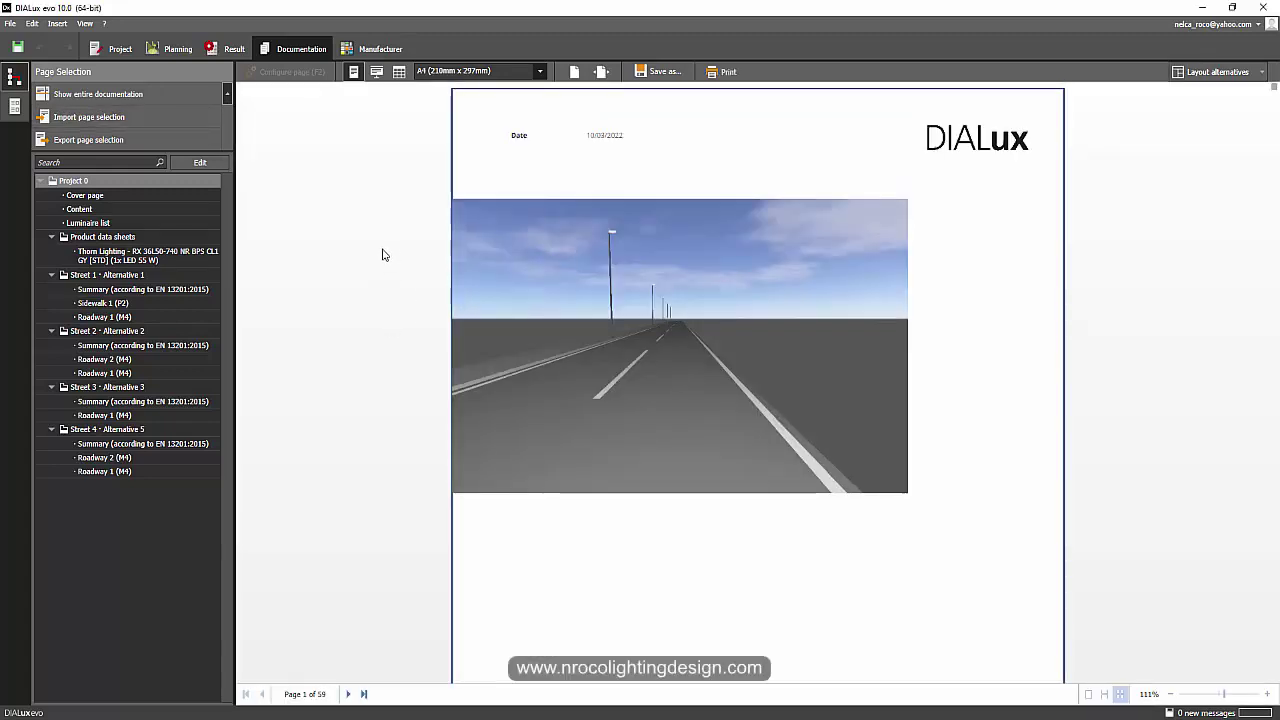
{"action": "scroll", "coordinate": [374, 258], "scroll_direction": "down", "scroll_amount": 16}
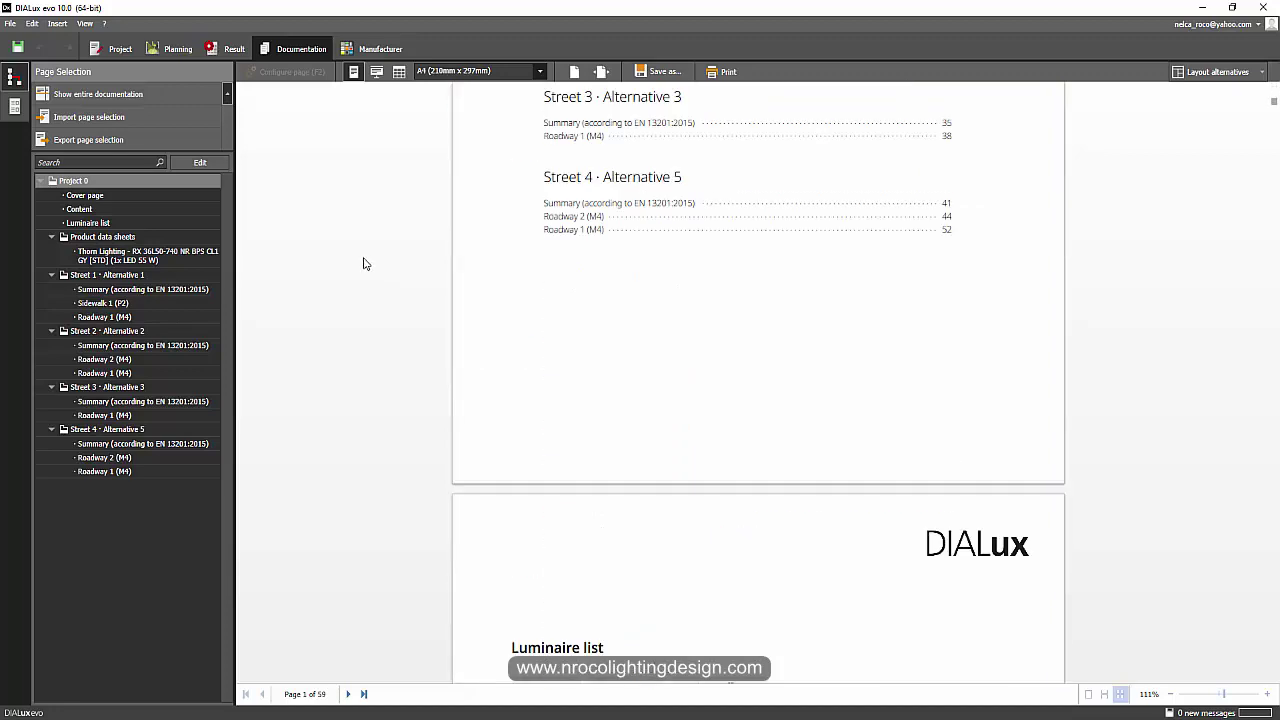
{"action": "scroll", "coordinate": [361, 265], "scroll_direction": "down", "scroll_amount": 15}
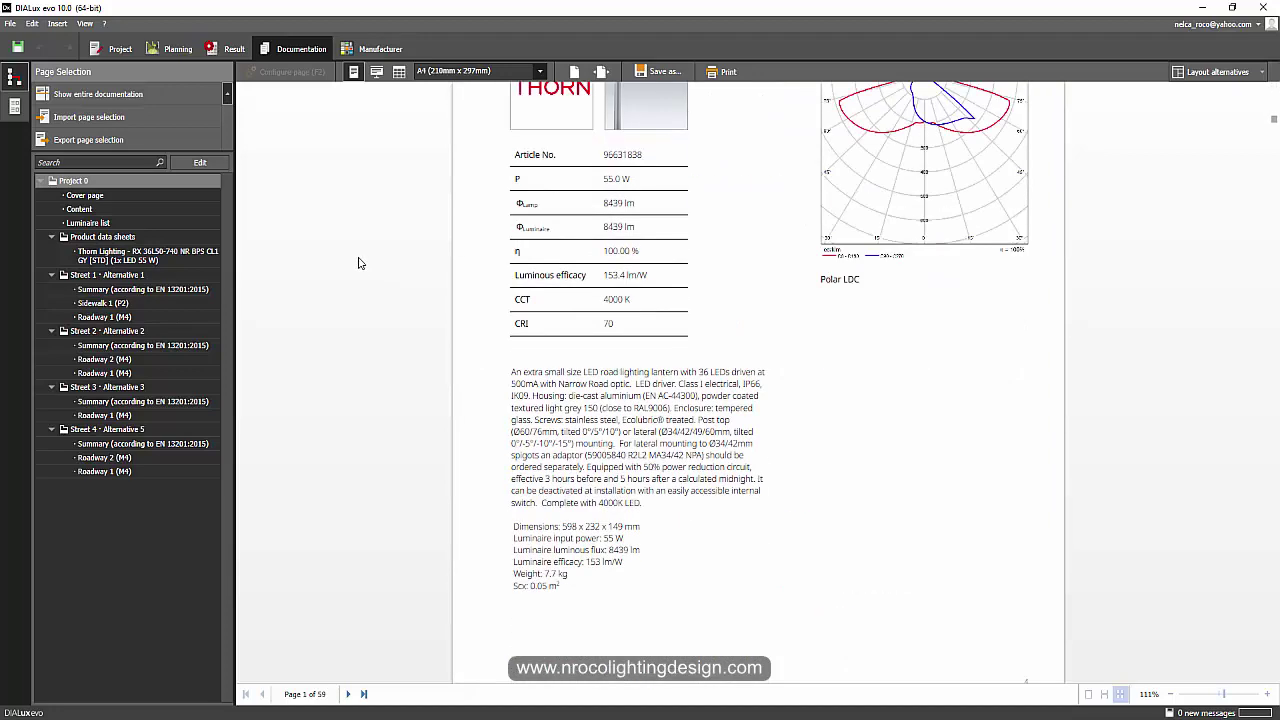
{"action": "scroll", "coordinate": [358, 262], "scroll_direction": "down", "scroll_amount": 15}
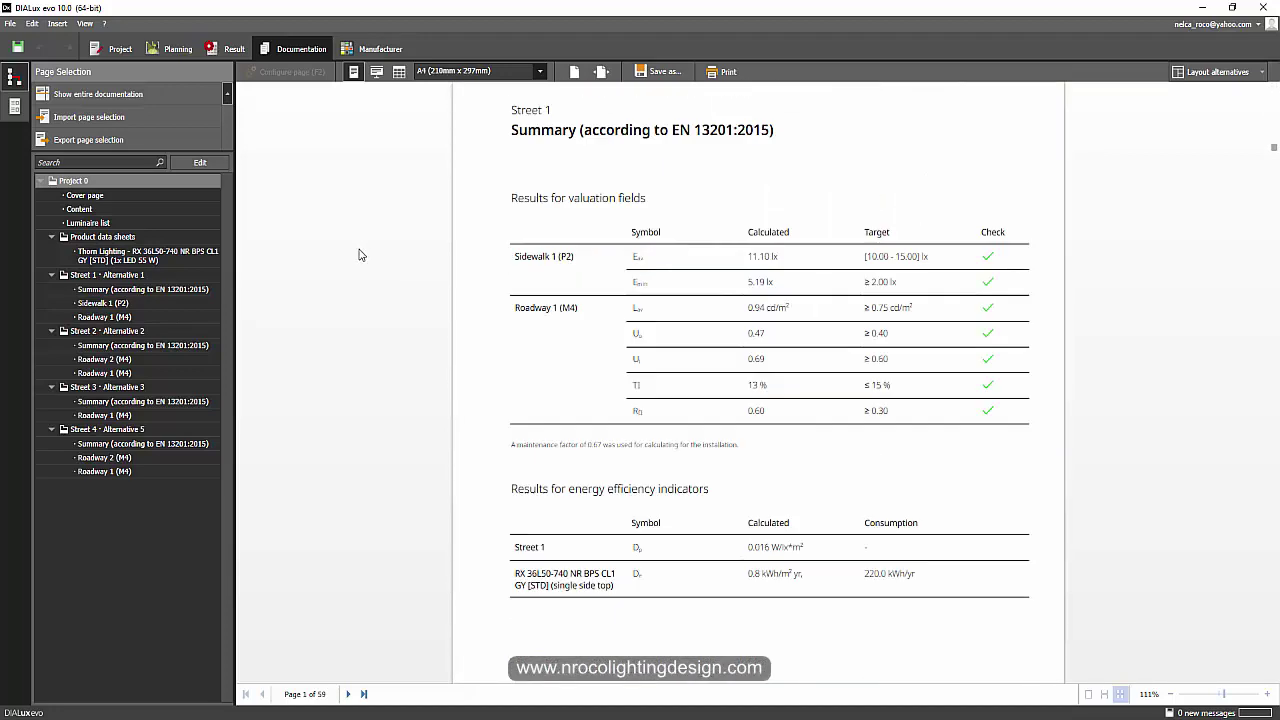
{"action": "scroll", "coordinate": [358, 258], "scroll_direction": "down", "scroll_amount": 15}
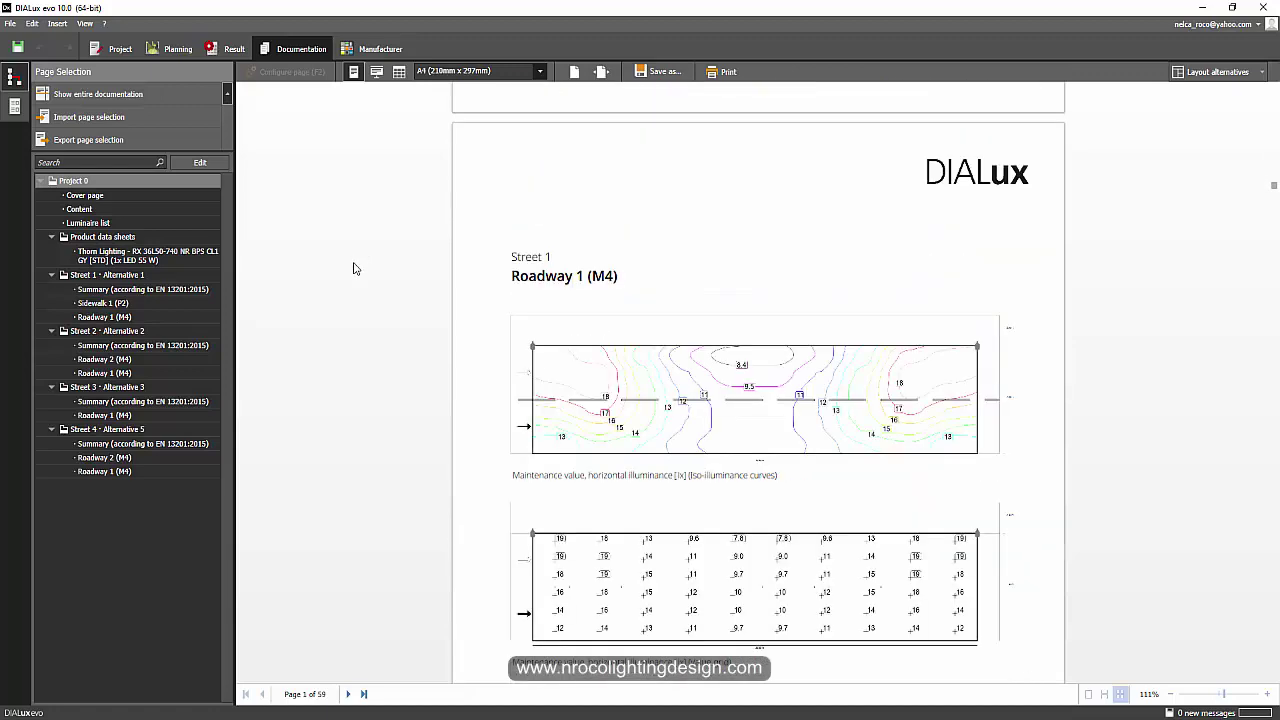
{"action": "scroll", "coordinate": [353, 268], "scroll_direction": "down", "scroll_amount": 15}
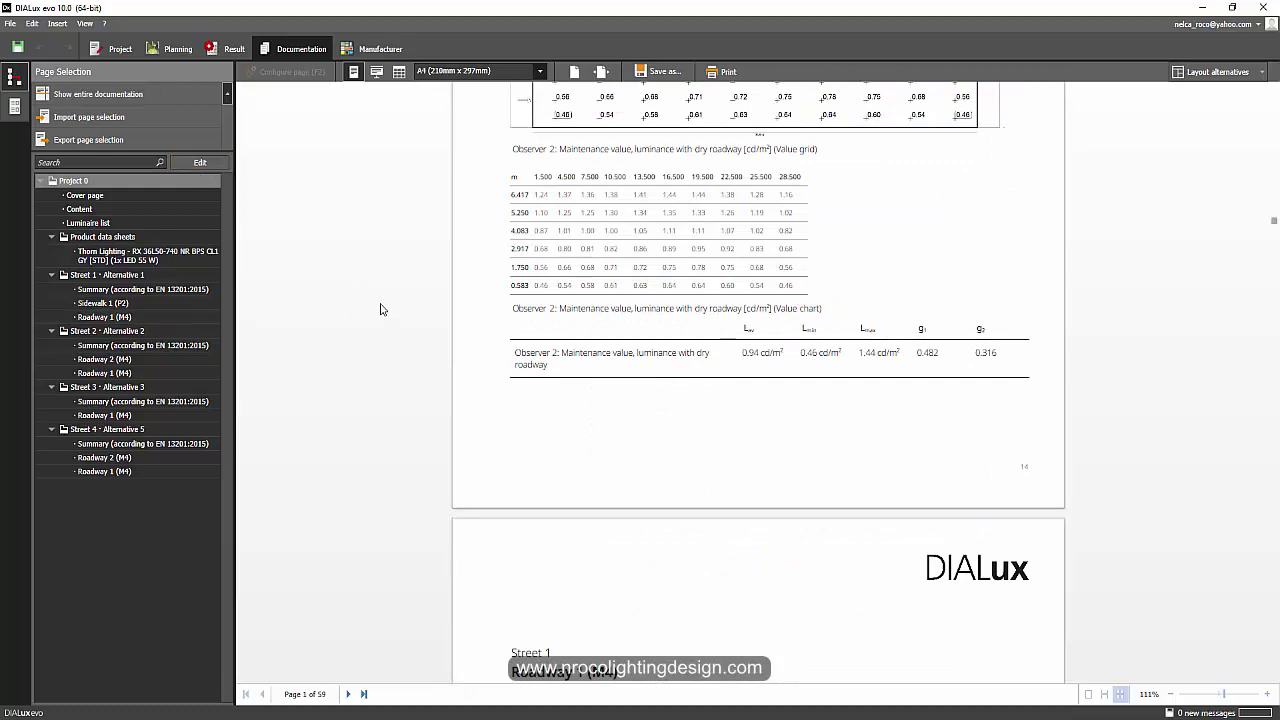
{"action": "scroll", "coordinate": [380, 305], "scroll_direction": "down", "scroll_amount": 5}
{"action": "scroll", "coordinate": [372, 306], "scroll_direction": "down", "scroll_amount": 20}
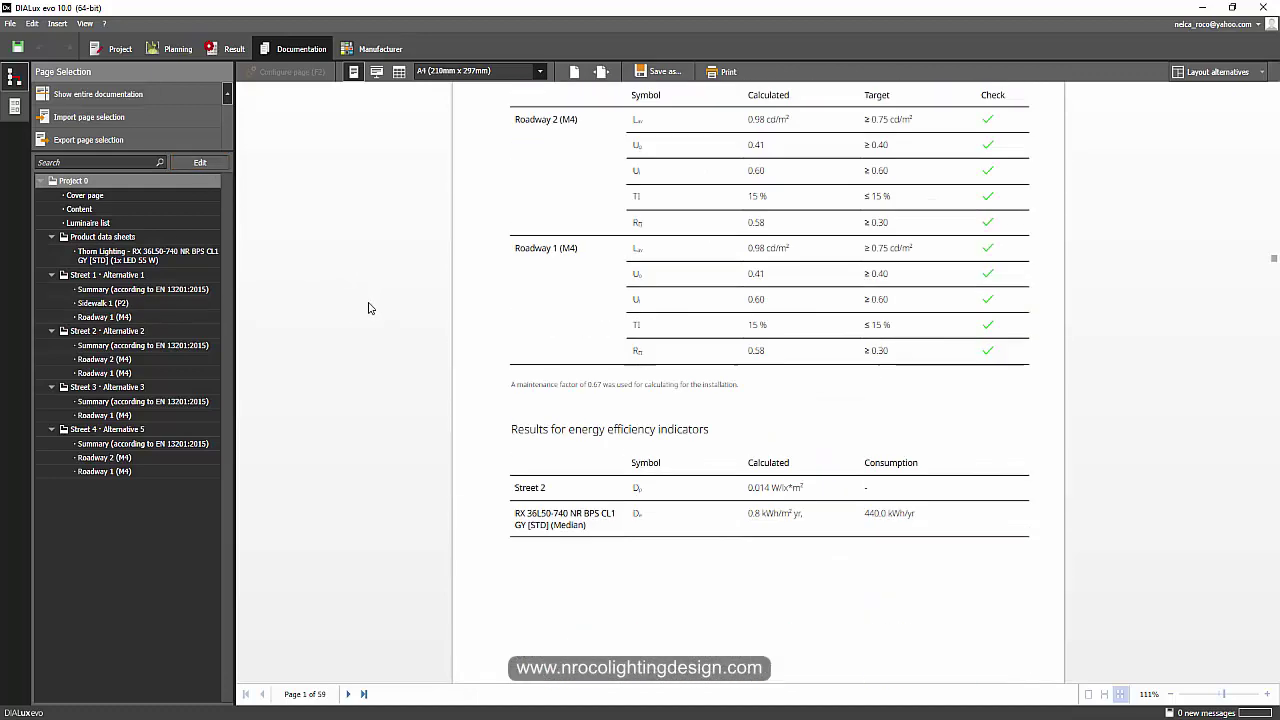
{"action": "scroll", "coordinate": [371, 310], "scroll_direction": "down", "scroll_amount": 10}
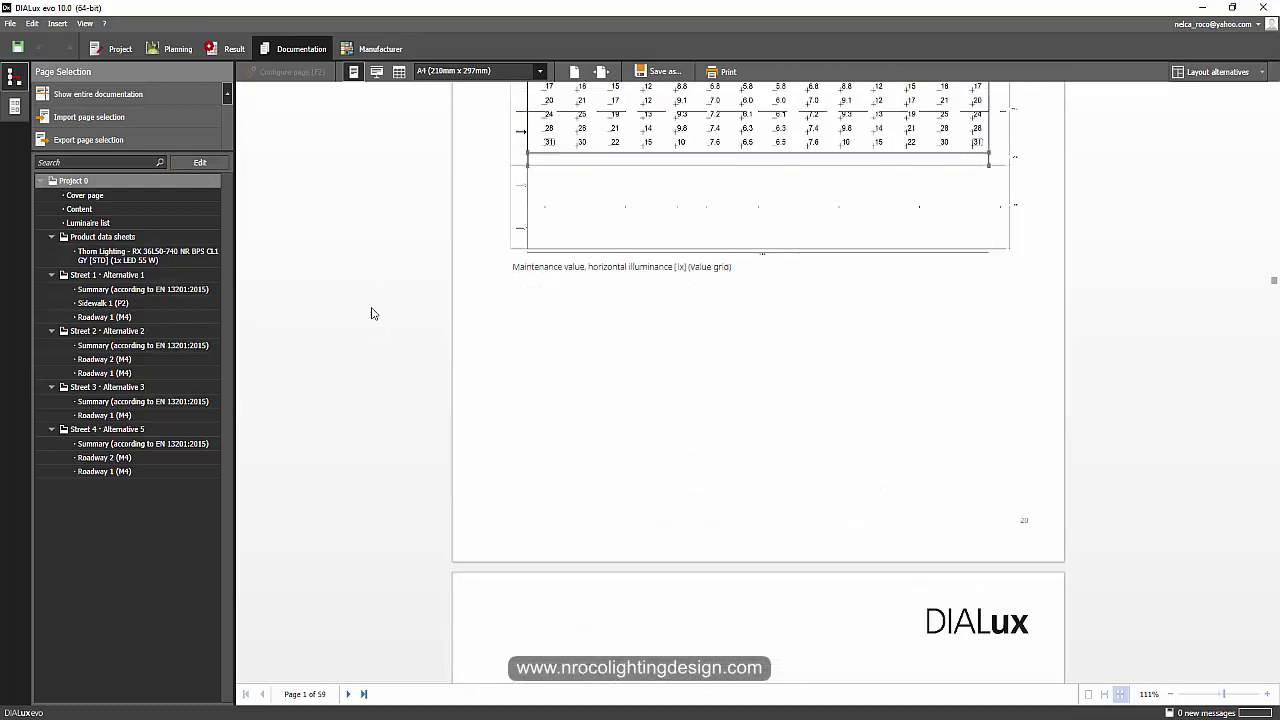
{"action": "scroll", "coordinate": [388, 300], "scroll_direction": "down", "scroll_amount": 3}
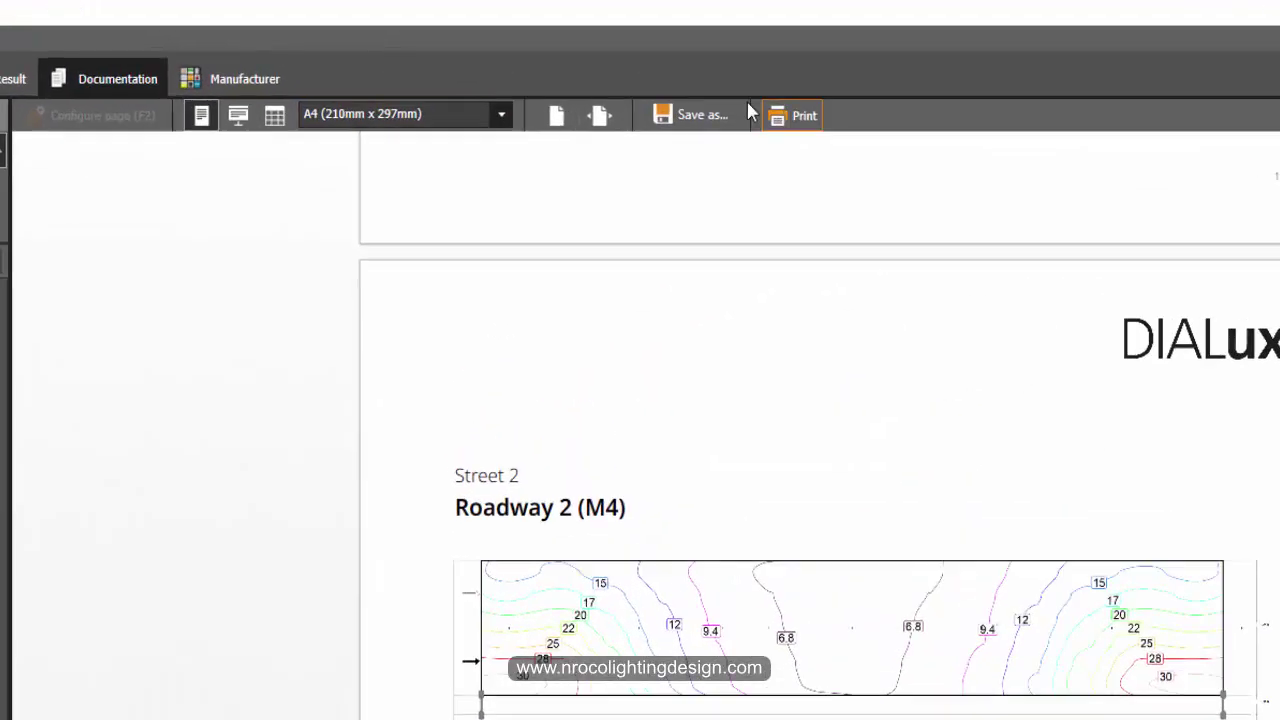
Step: Export the documentation to the Desktop as a PDF file named Project 0_Report
{"action": "left_click", "coordinate": [700, 118]}
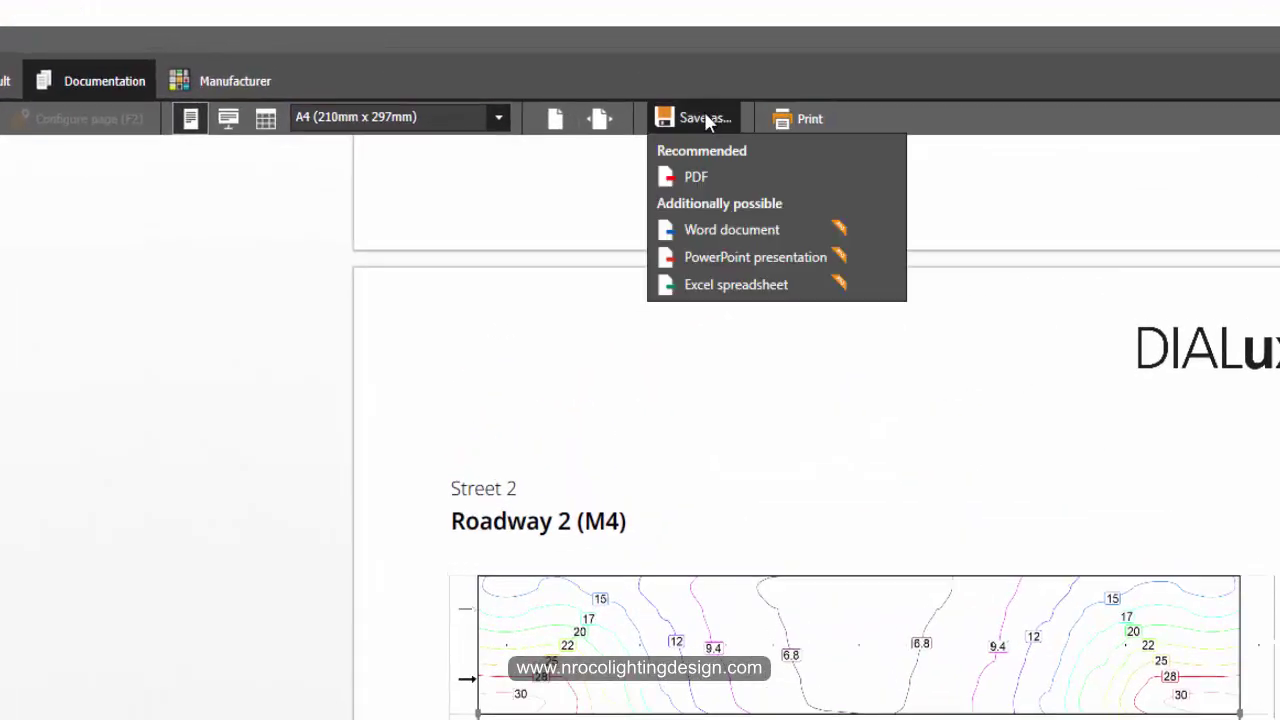
{"action": "left_click", "coordinate": [715, 176]}
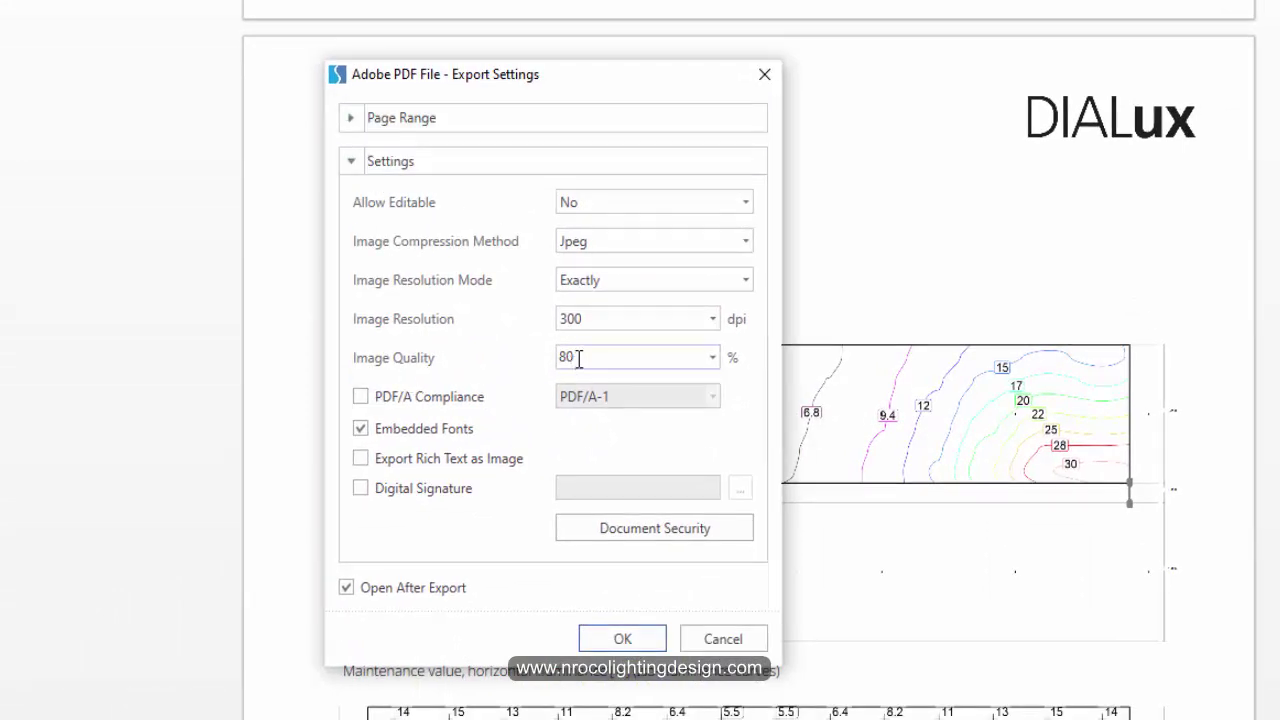
{"action": "left_click_drag", "start_coordinate": [578, 358], "coordinate": [563, 362]}
{"action": "left_click", "coordinate": [601, 354]}
{"action": "left_click", "coordinate": [622, 638]}
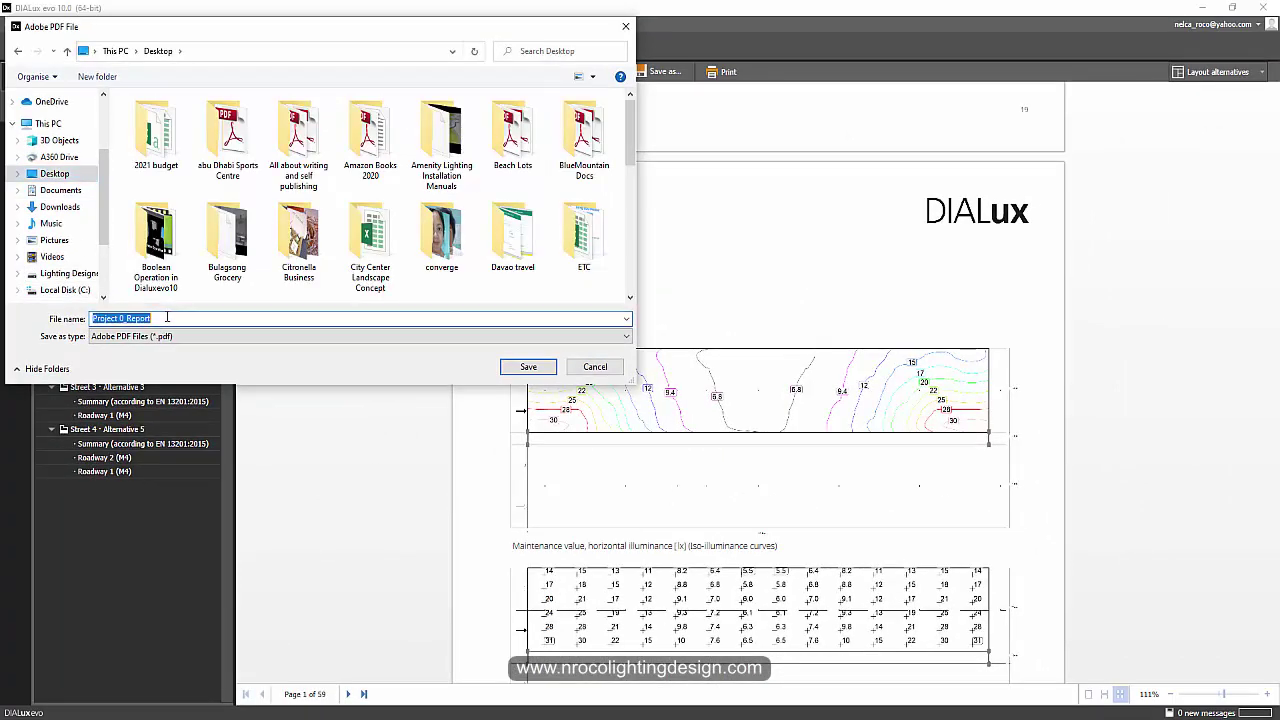
{"action": "left_click", "coordinate": [518, 367]}
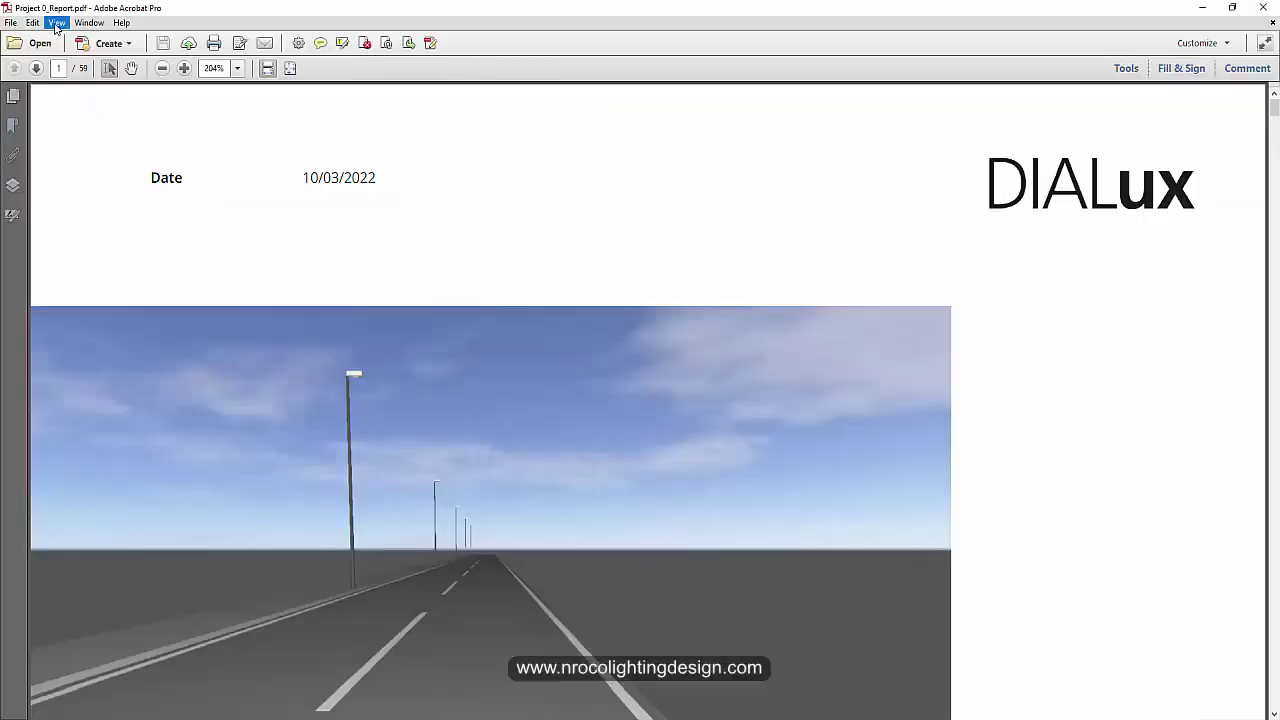
Step: Display the exported report two pages at a time in Adobe Acrobat Pro and review its contents, luminaire list and product data sheet
{"action": "left_click", "coordinate": [56, 23]}
{"action": "mouse_move", "coordinate": [80, 80]}
{"action": "left_click", "coordinate": [240, 105]}
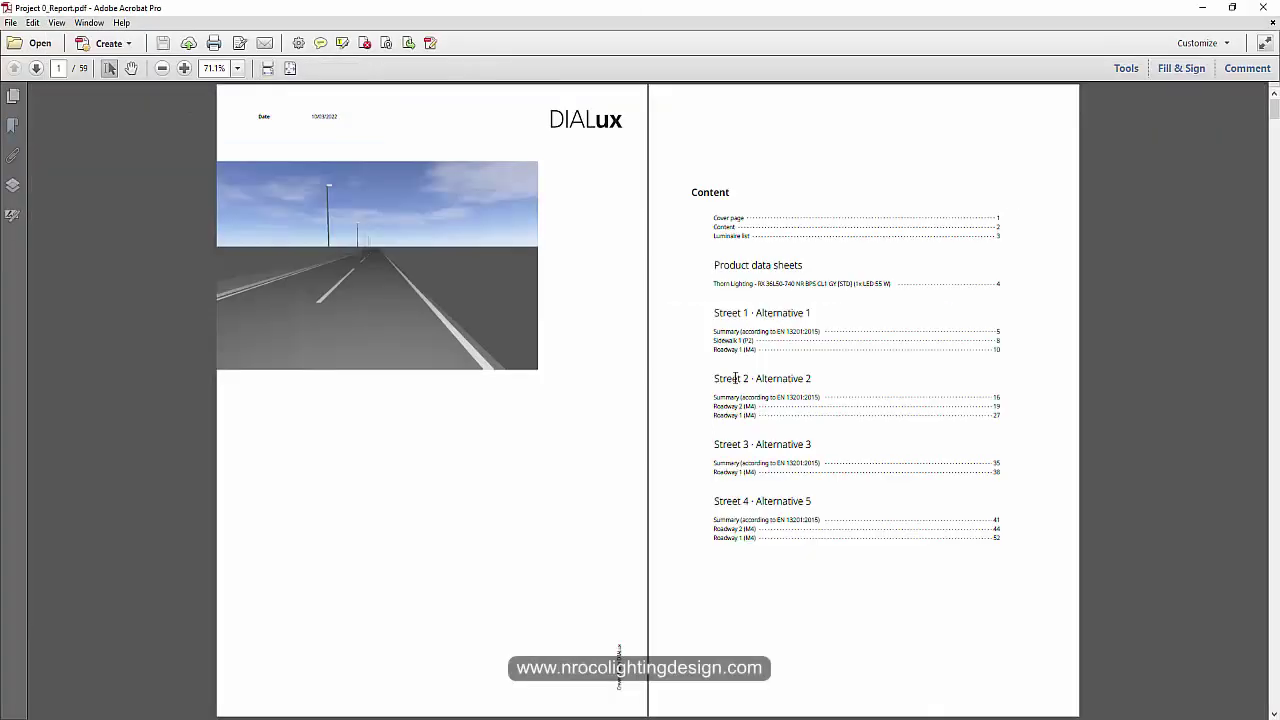
{"action": "scroll", "coordinate": [740, 378], "scroll_direction": "down", "scroll_amount": 8}
{"action": "scroll", "coordinate": [790, 377], "scroll_direction": "down", "scroll_amount": 8}
{"action": "scroll", "coordinate": [775, 375], "scroll_direction": "up", "scroll_amount": 10}
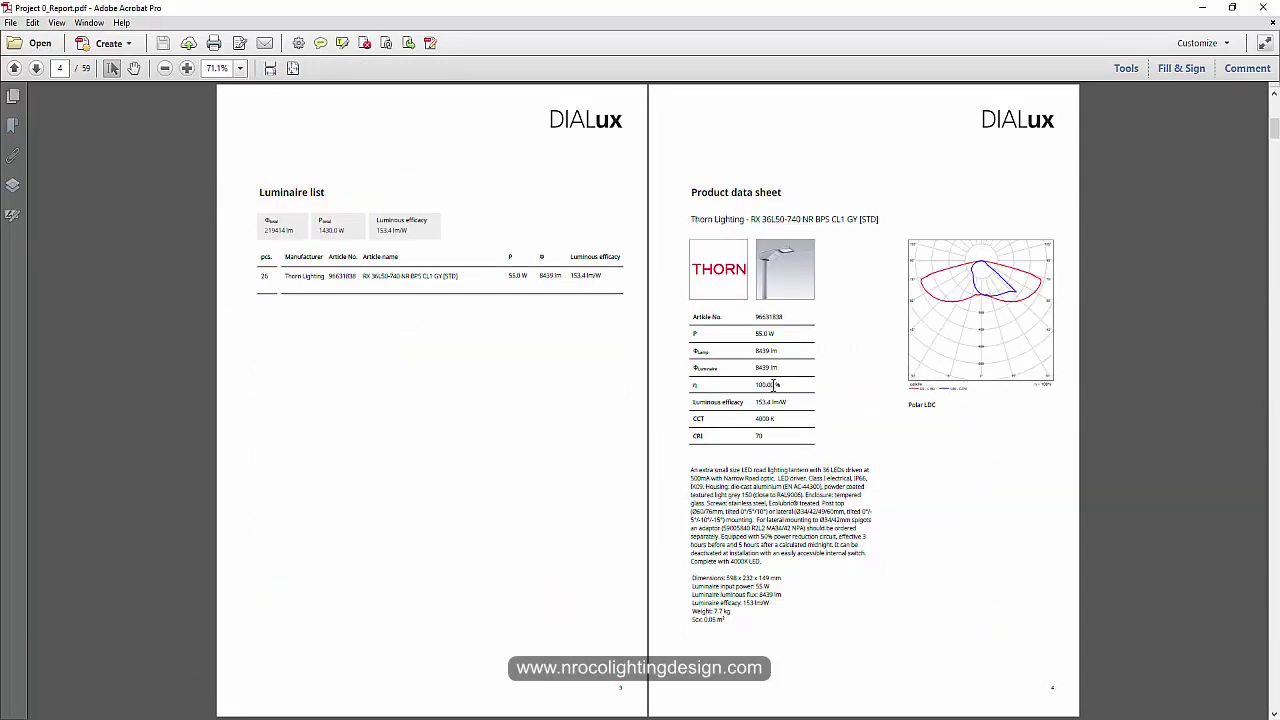
Step: Review the exported report's Street 1 sidewalk and roadway results and Street 2 roadway results, including the illuminance and luminance charts
{"action": "scroll", "coordinate": [773, 385], "scroll_direction": "down", "scroll_amount": 1}
{"action": "scroll", "coordinate": [773, 385], "scroll_direction": "down", "scroll_amount": 2}
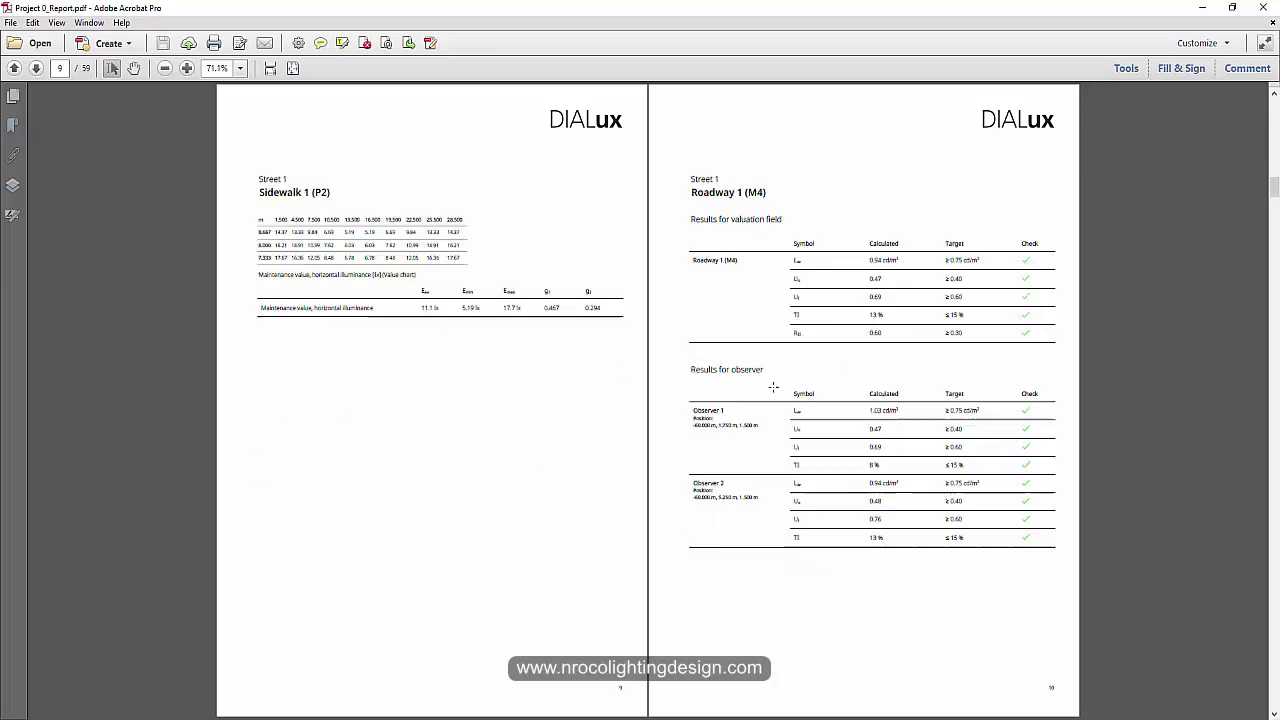
{"action": "scroll", "coordinate": [773, 388], "scroll_direction": "down", "scroll_amount": 2}
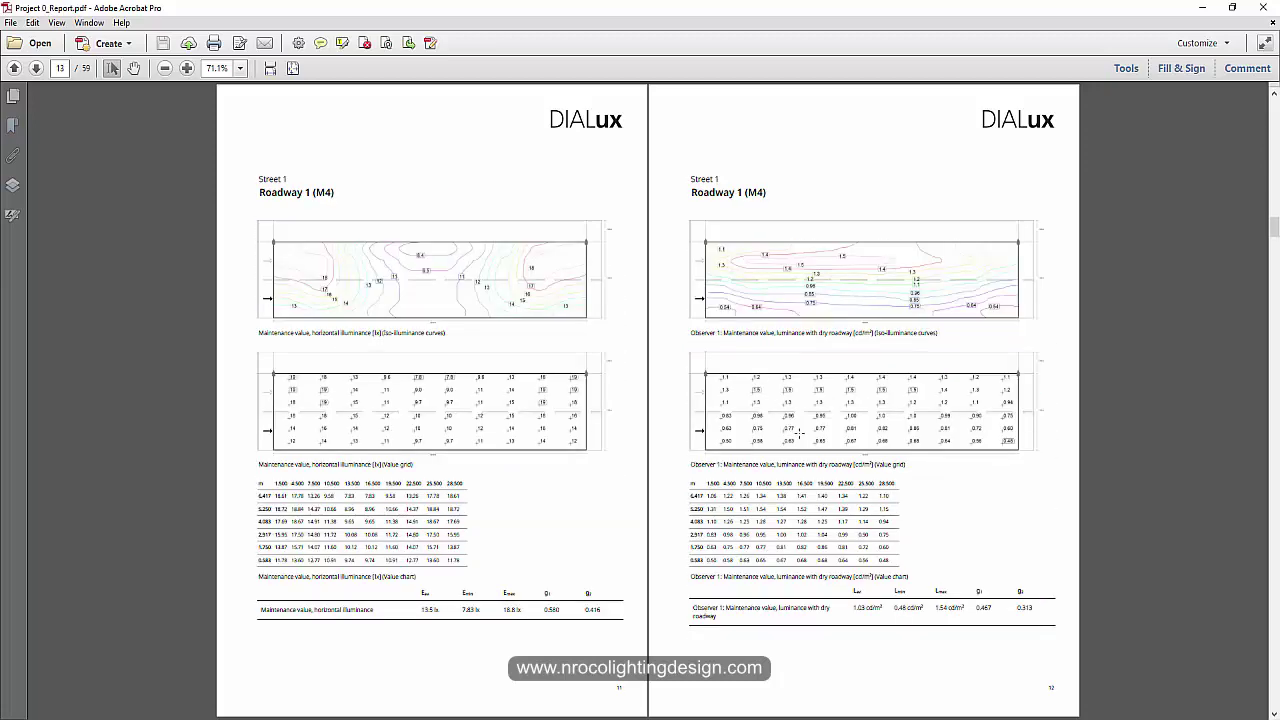
{"action": "mouse_move", "coordinate": [862, 712]}
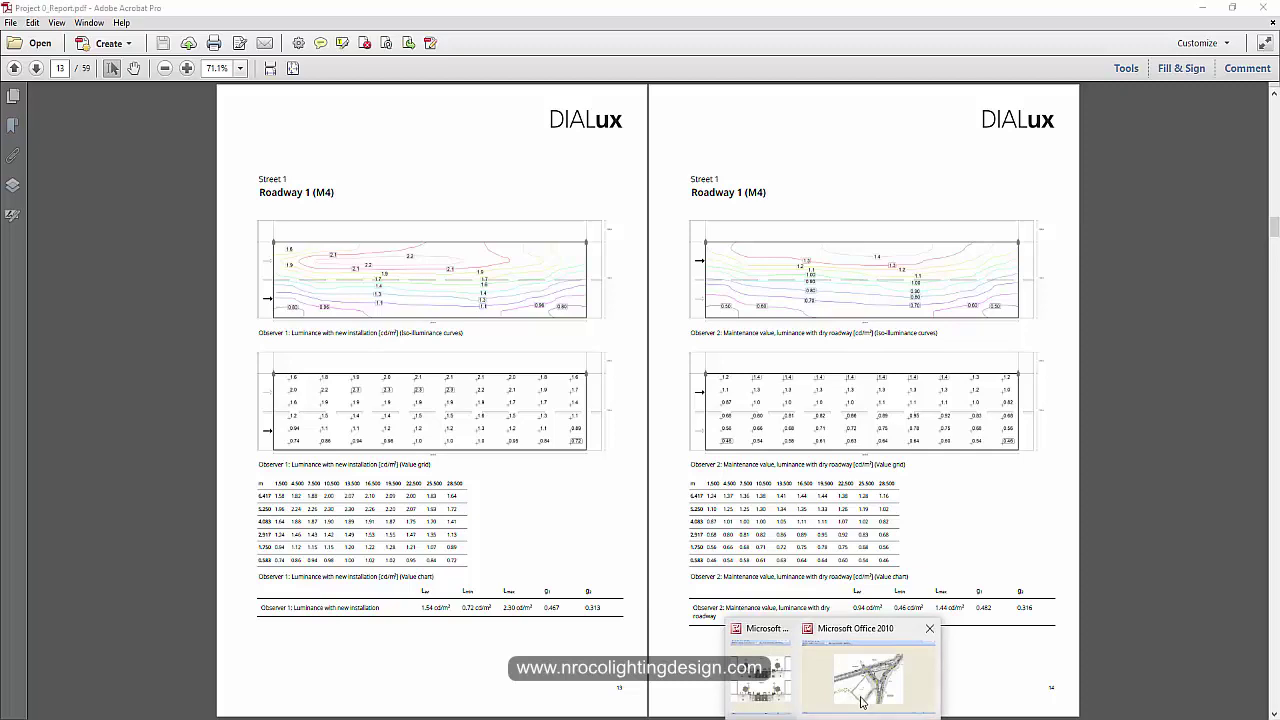
{"action": "left_click", "coordinate": [918, 636]}
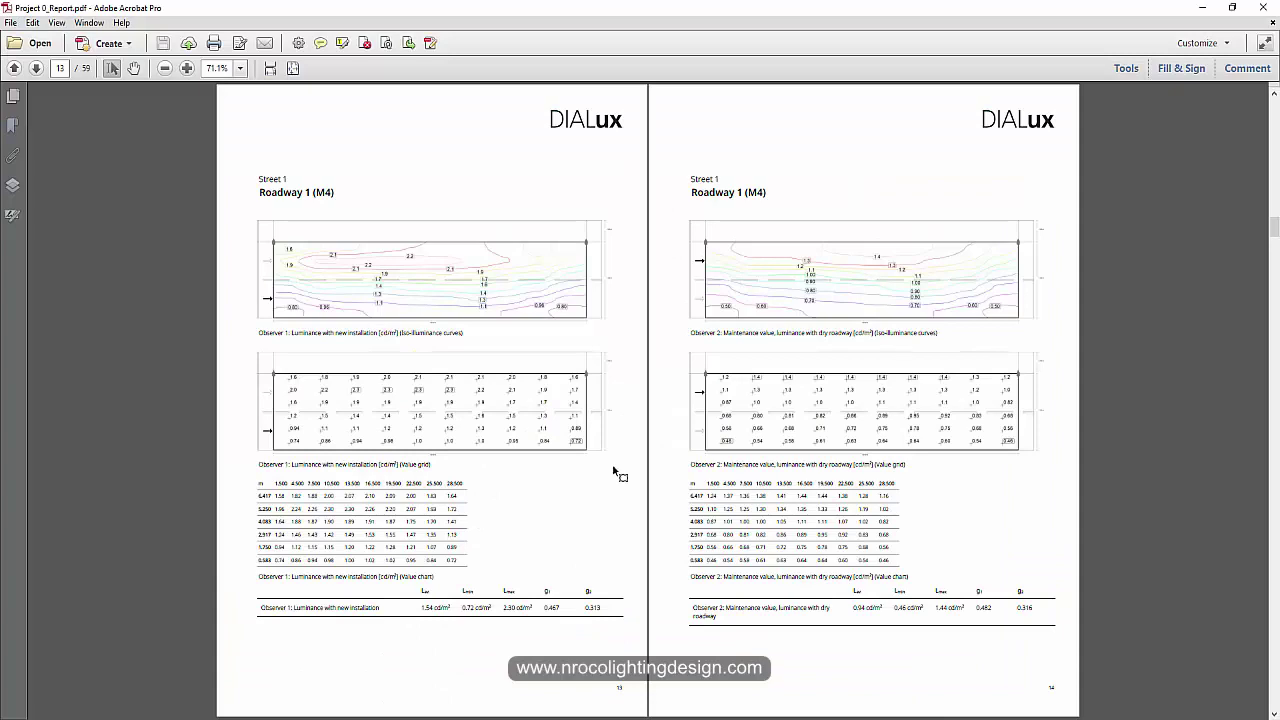
{"action": "scroll", "coordinate": [620, 474], "scroll_direction": "down", "scroll_amount": 1}
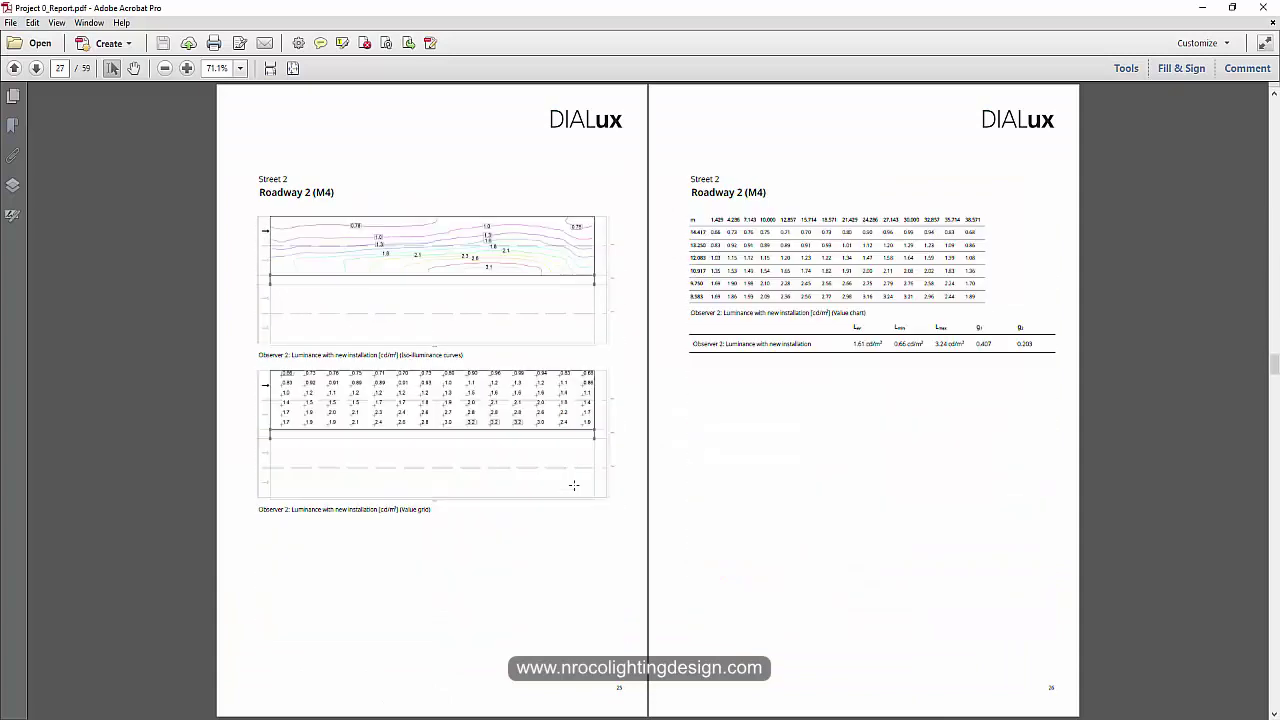
{"action": "scroll", "coordinate": [575, 484], "scroll_direction": "down", "scroll_amount": 2}
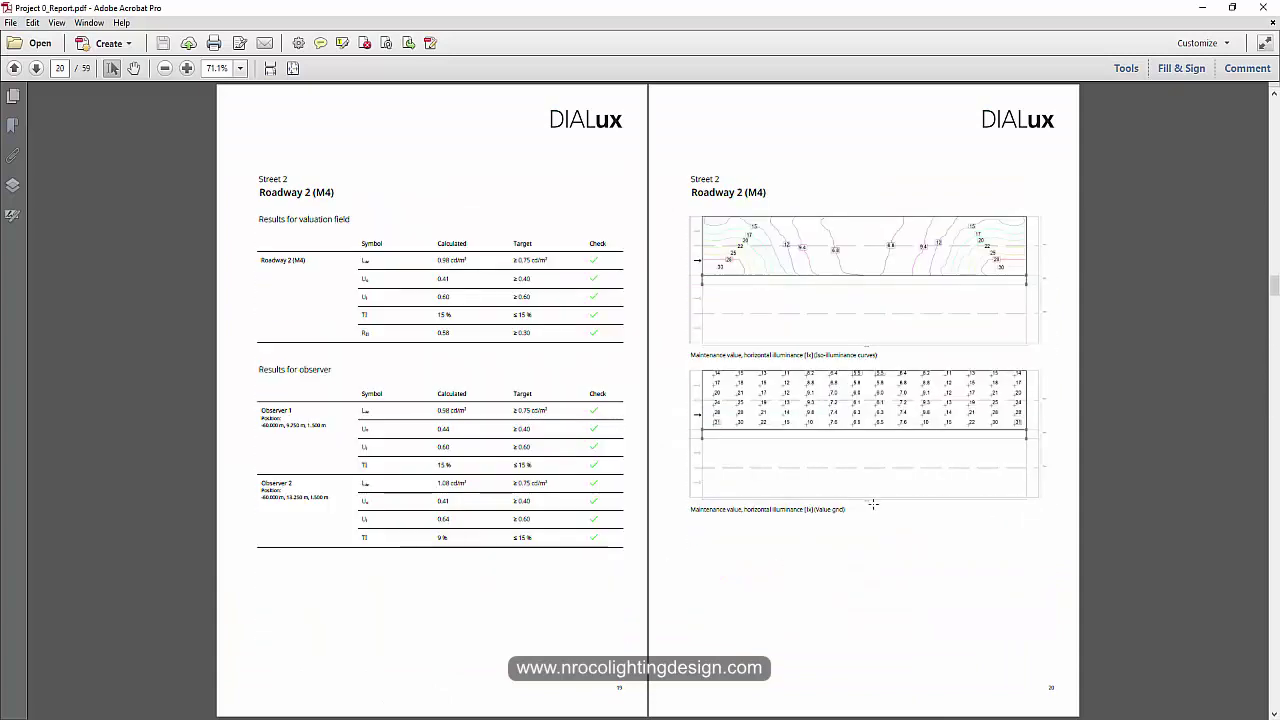
{"action": "scroll", "coordinate": [873, 503], "scroll_direction": "up", "scroll_amount": 3}
{"action": "key", "text": "alt+Tab"}
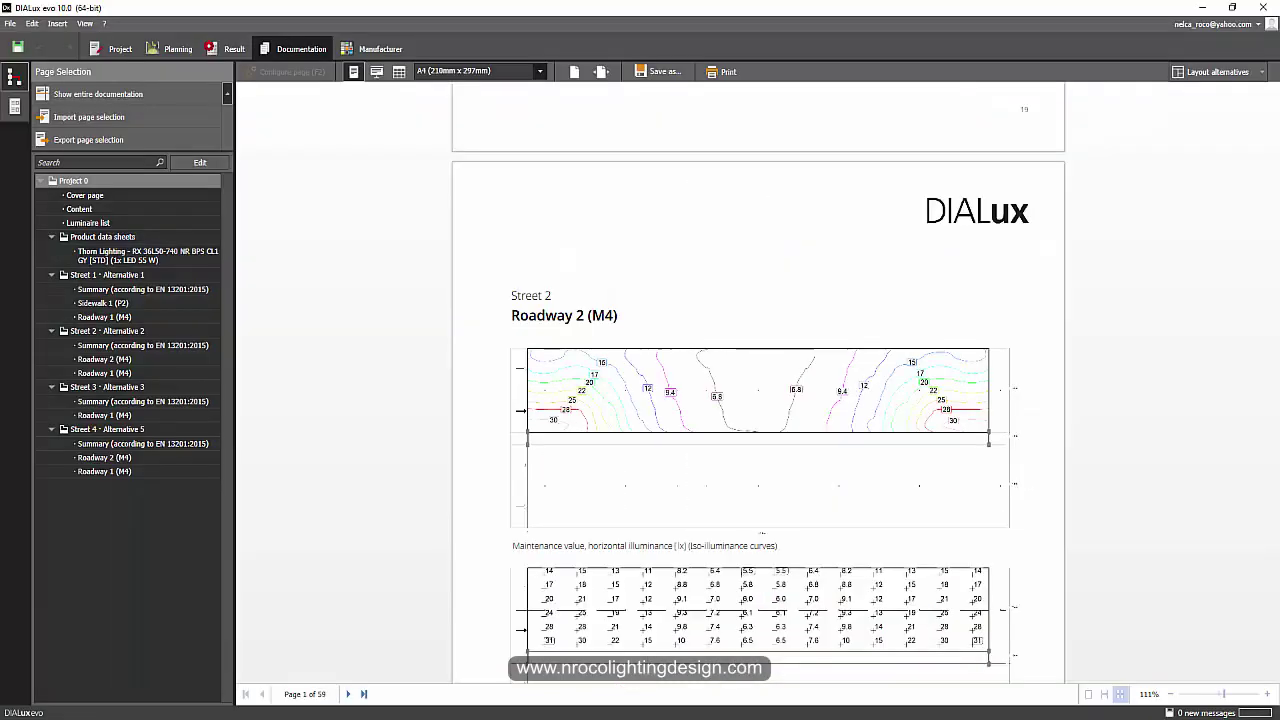
{"action": "key", "text": "alt+Tab"}
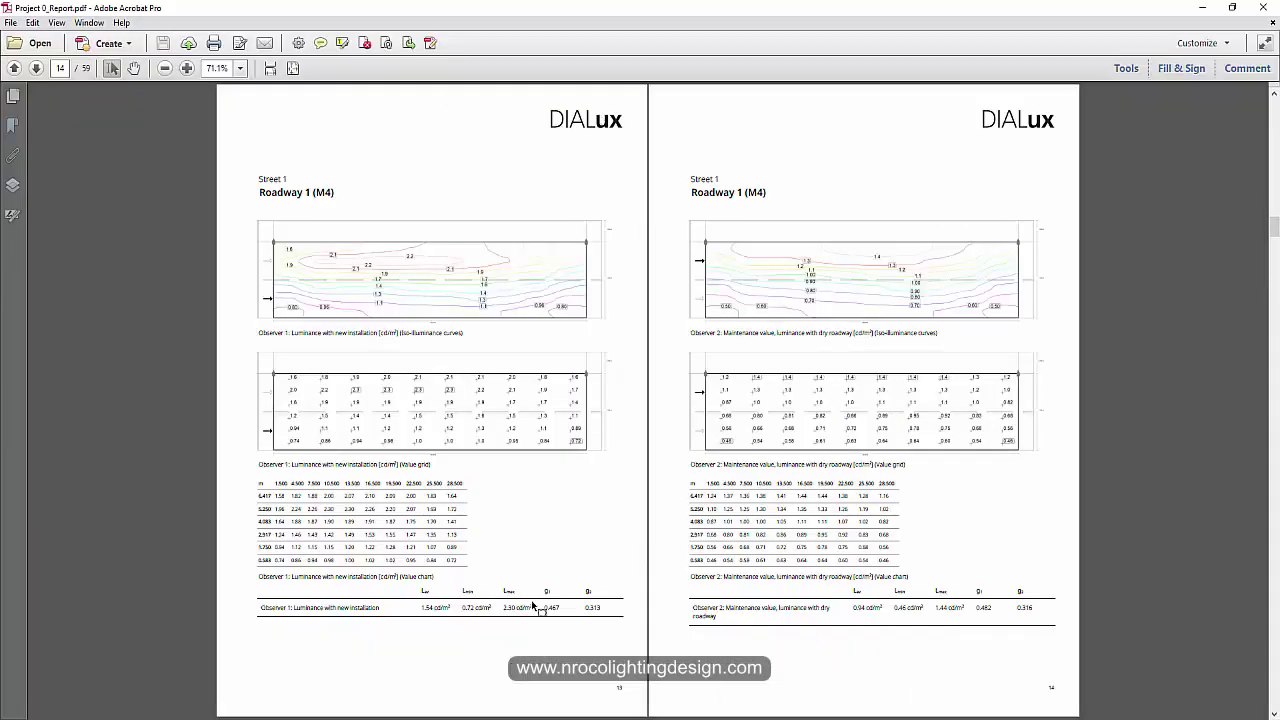
{"action": "scroll", "coordinate": [537, 593], "scroll_direction": "up", "scroll_amount": 1}
{"action": "scroll", "coordinate": [545, 546], "scroll_direction": "up", "scroll_amount": 1}
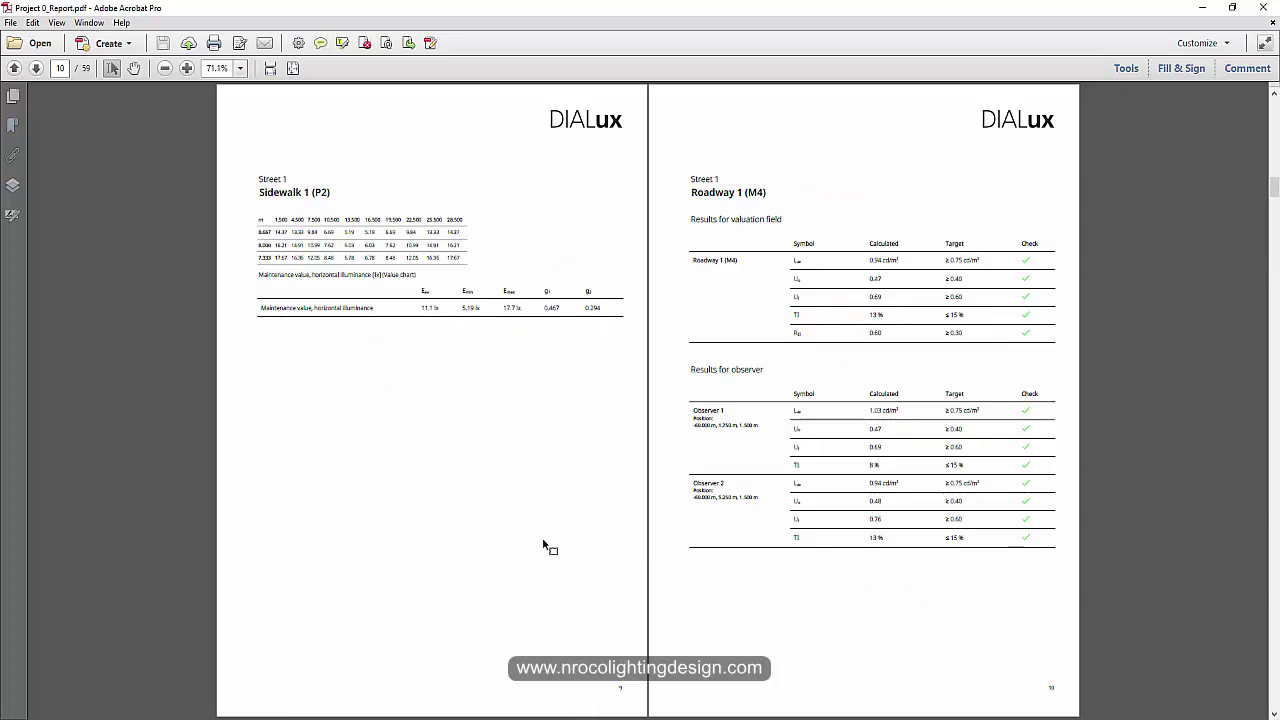
{"action": "scroll", "coordinate": [543, 544], "scroll_direction": "up", "scroll_amount": 4}
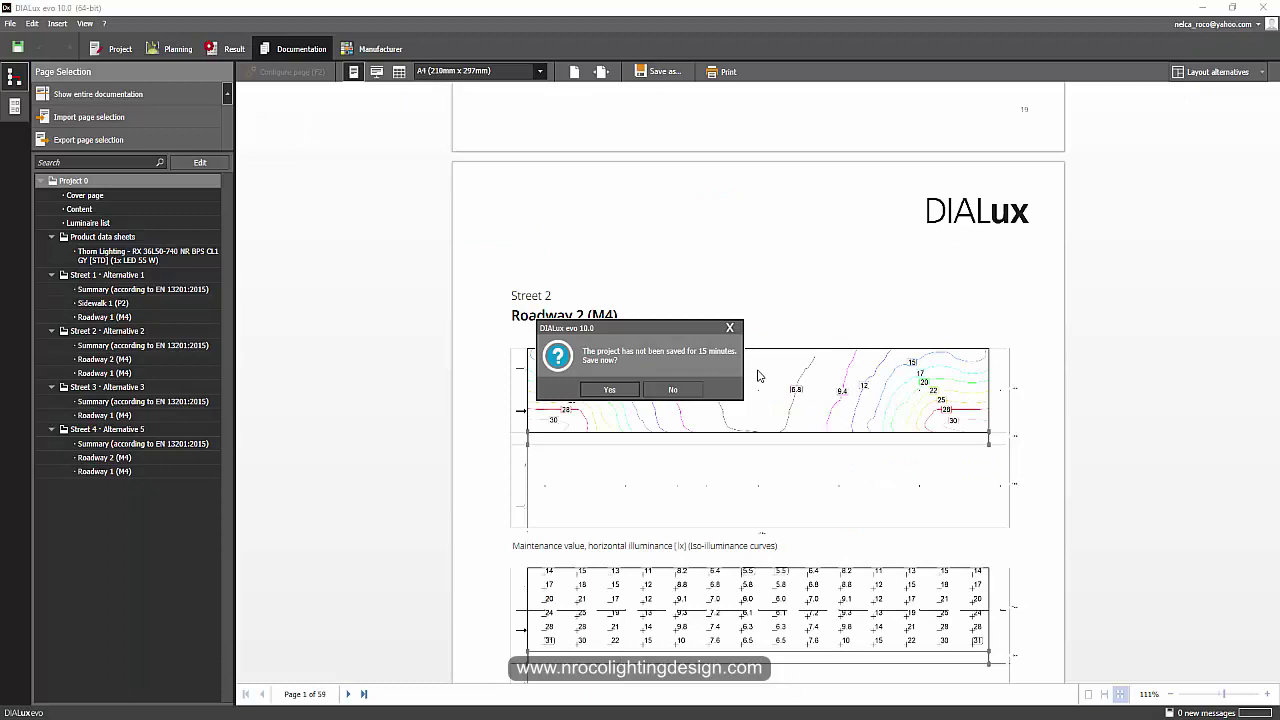
Step: Switch to DIALux evo, dismiss the save reminder and open the image selection for the documentation's cover page
{"action": "left_click", "coordinate": [730, 328]}
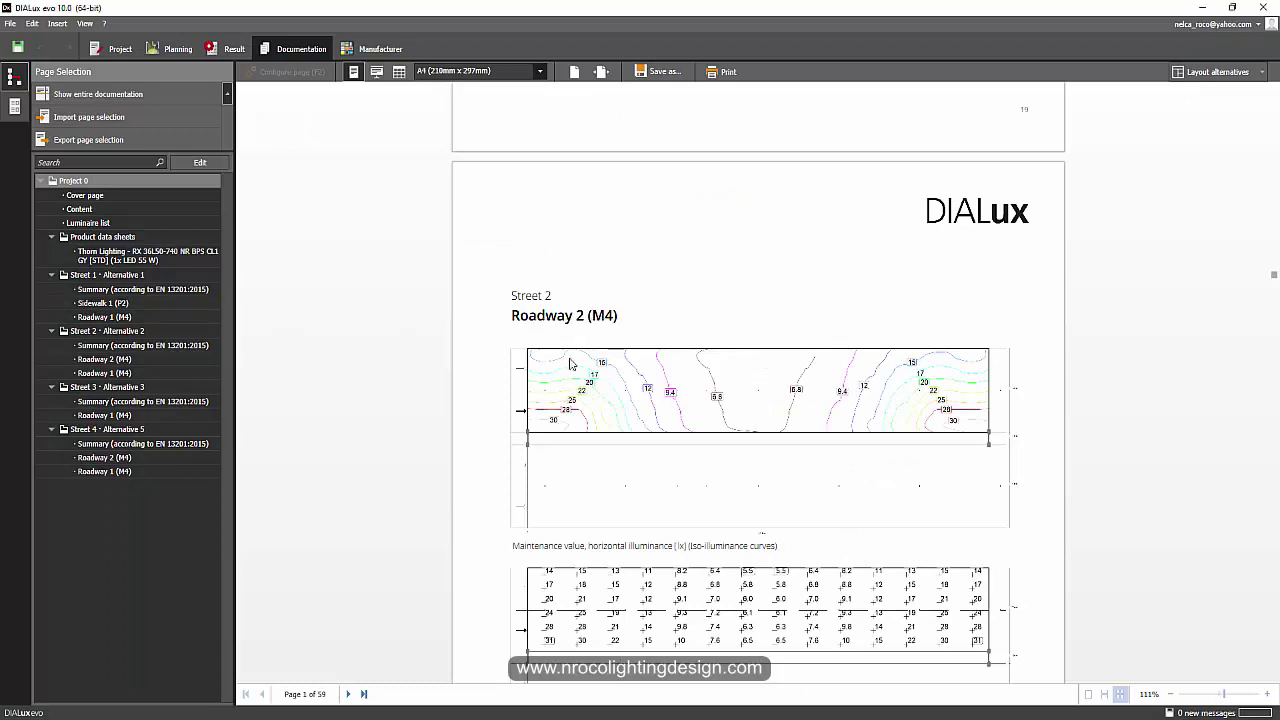
{"action": "scroll", "coordinate": [547, 360], "scroll_direction": "up", "scroll_amount": 5}
{"action": "scroll", "coordinate": [551, 380], "scroll_direction": "down", "scroll_amount": 3}
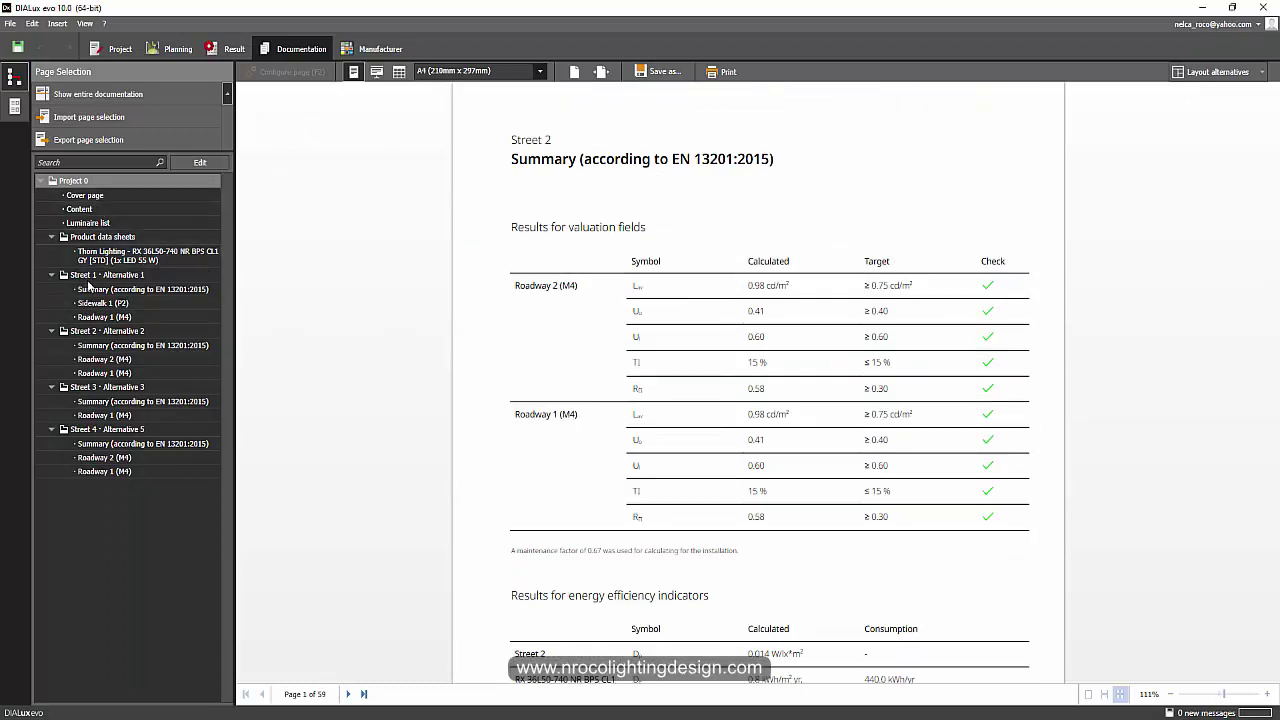
{"action": "left_click", "coordinate": [84, 195]}
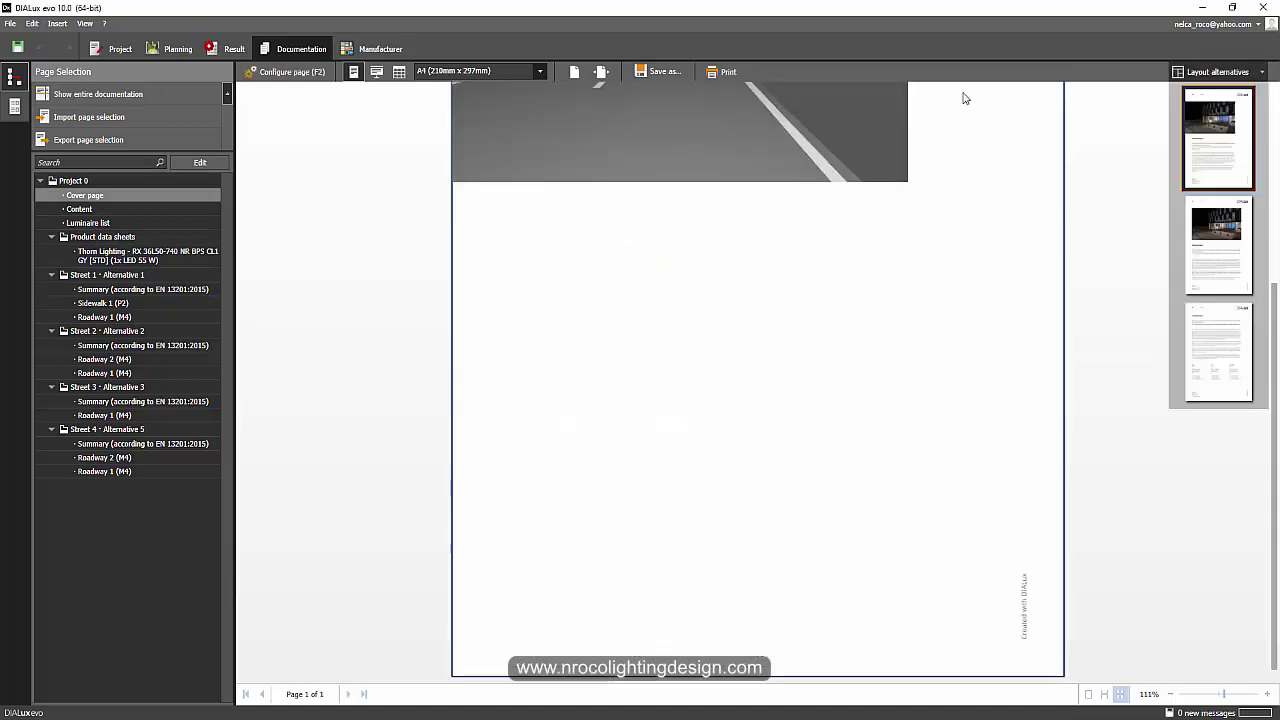
{"action": "left_click", "coordinate": [668, 308]}
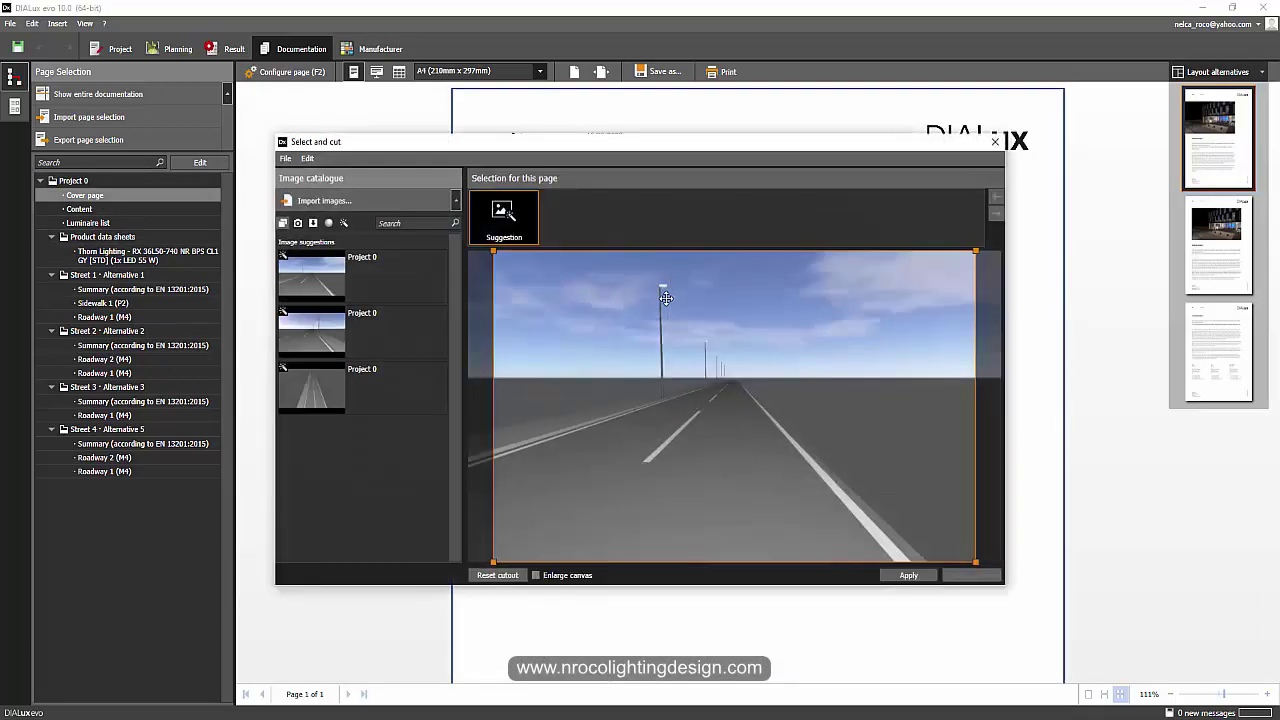
Step: Replace the cover page image with the suggested view of the two roadways with double-arm poles on the median
{"action": "mouse_move", "coordinate": [424, 400]}
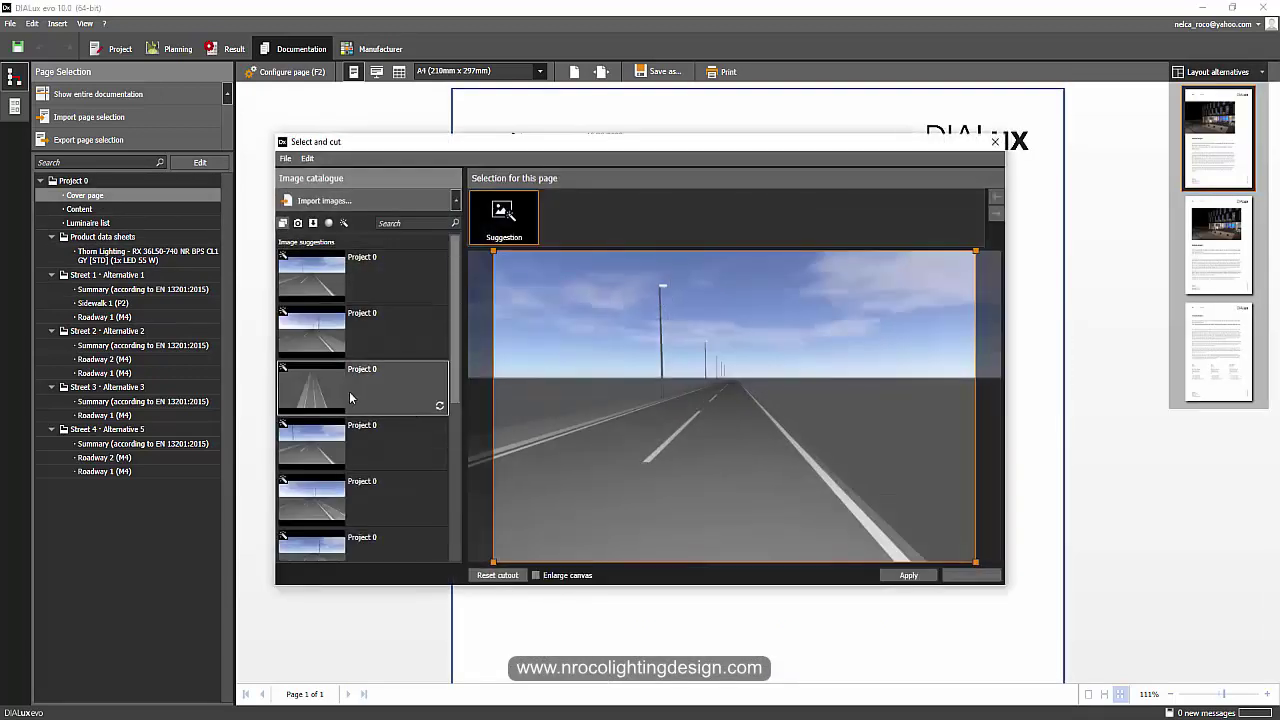
{"action": "left_click", "coordinate": [412, 406]}
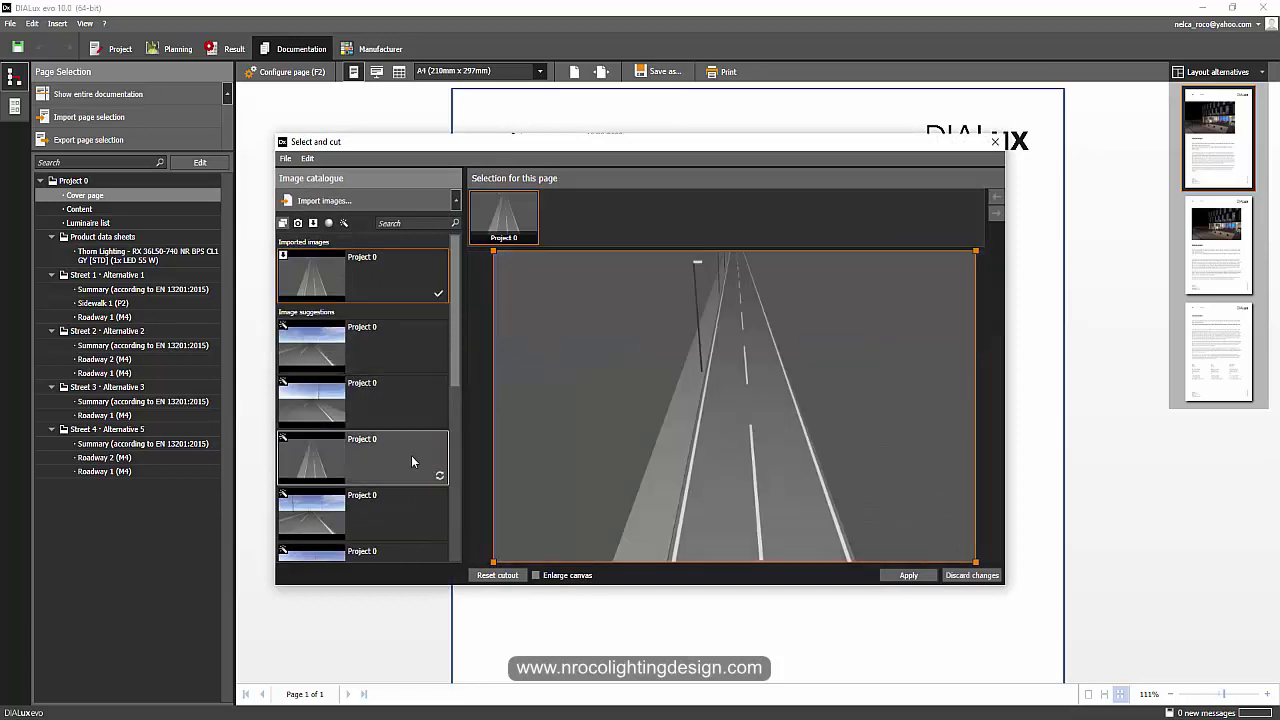
{"action": "scroll", "coordinate": [410, 488], "scroll_direction": "down", "scroll_amount": 1}
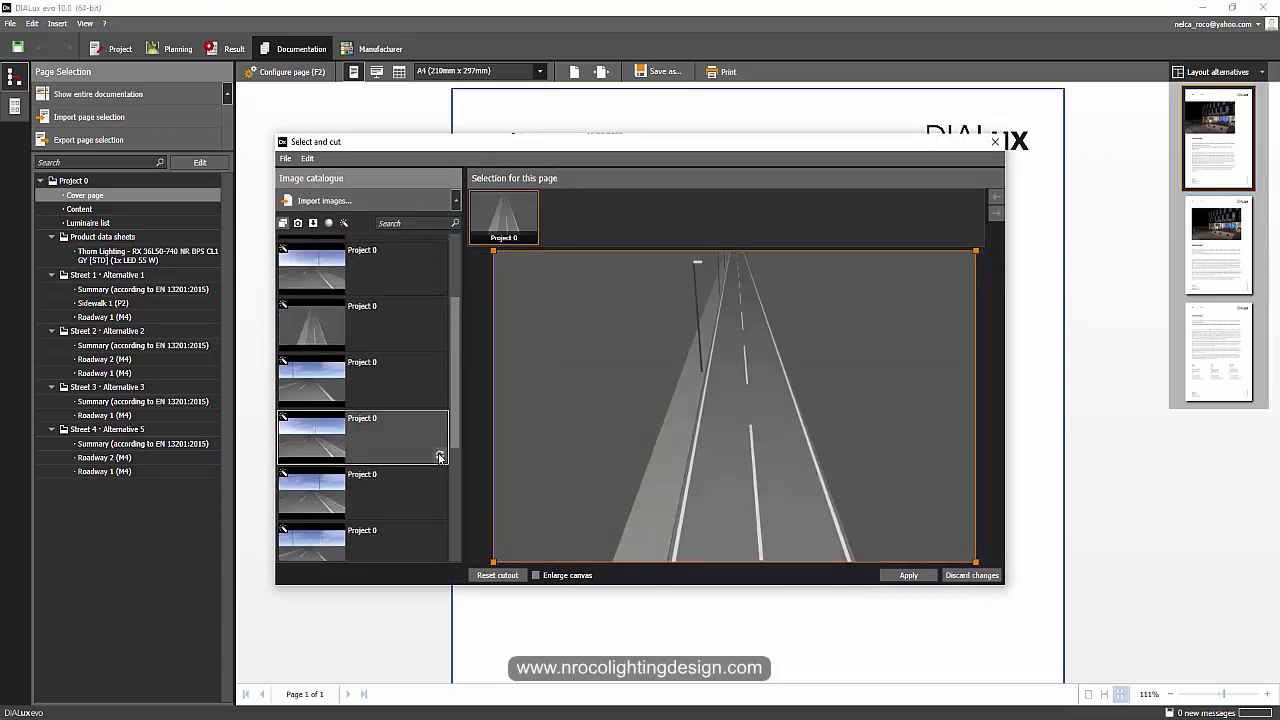
{"action": "left_click", "coordinate": [407, 400]}
{"action": "left_click", "coordinate": [908, 575]}
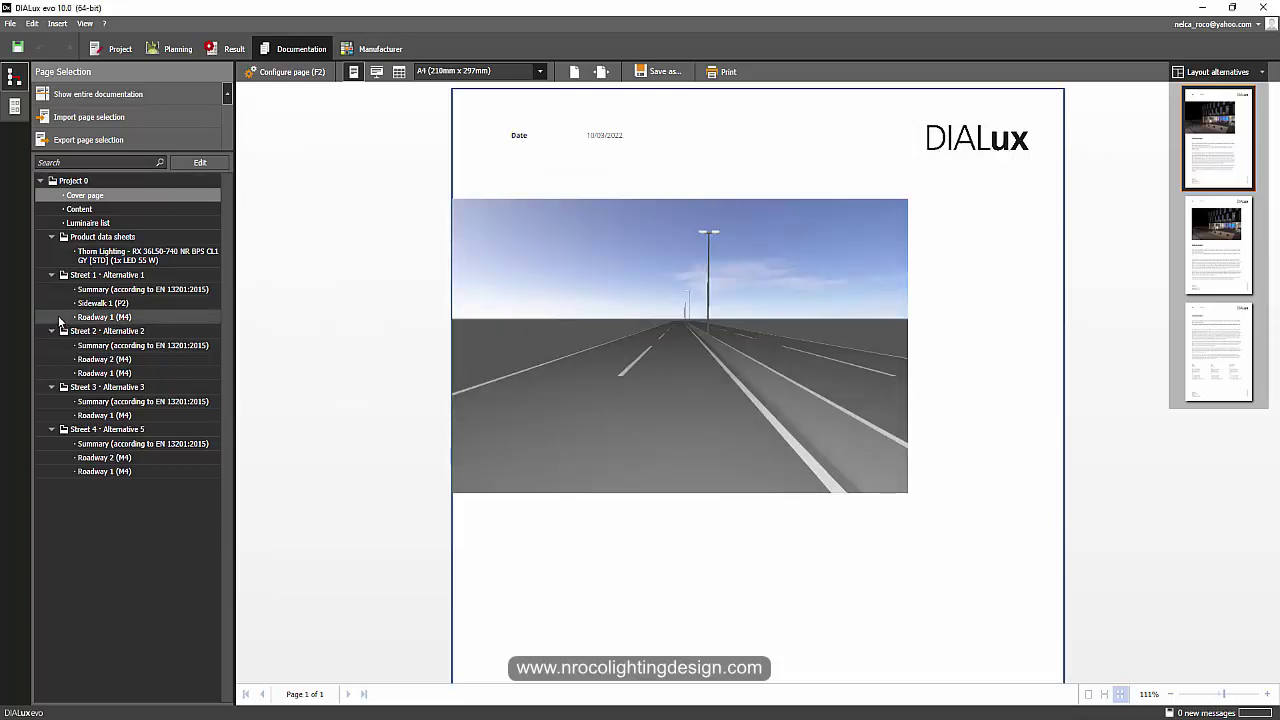
Step: Open the cover page configuration and import the lighting design company's logo from the Pictures folder as the header logo
{"action": "left_click", "coordinate": [287, 72]}
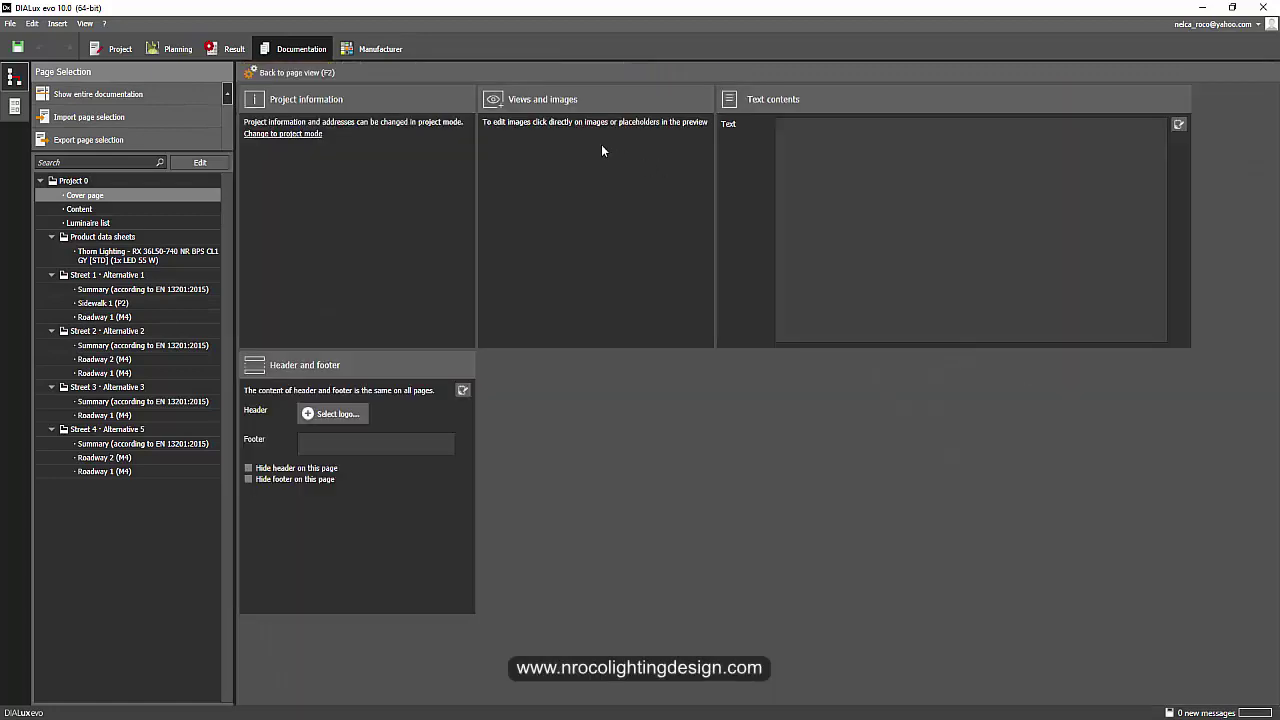
{"action": "left_click", "coordinate": [338, 414]}
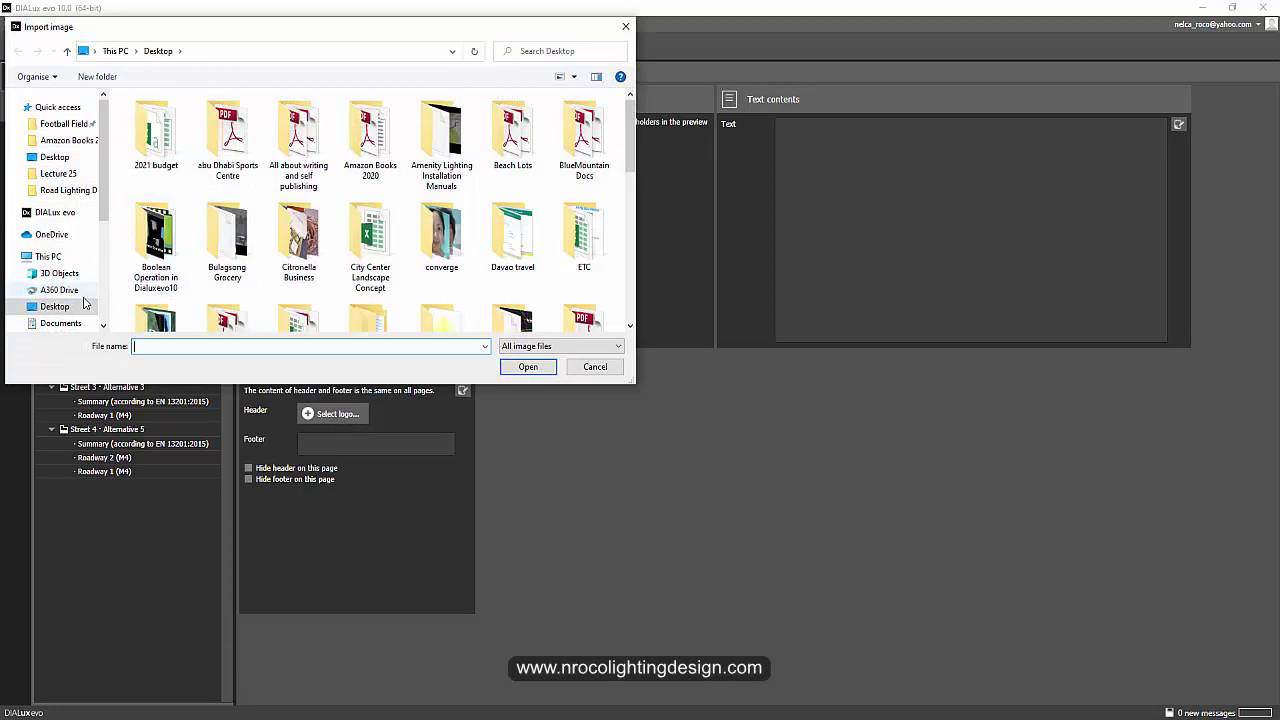
{"action": "scroll", "coordinate": [110, 210], "scroll_direction": "down", "scroll_amount": 2}
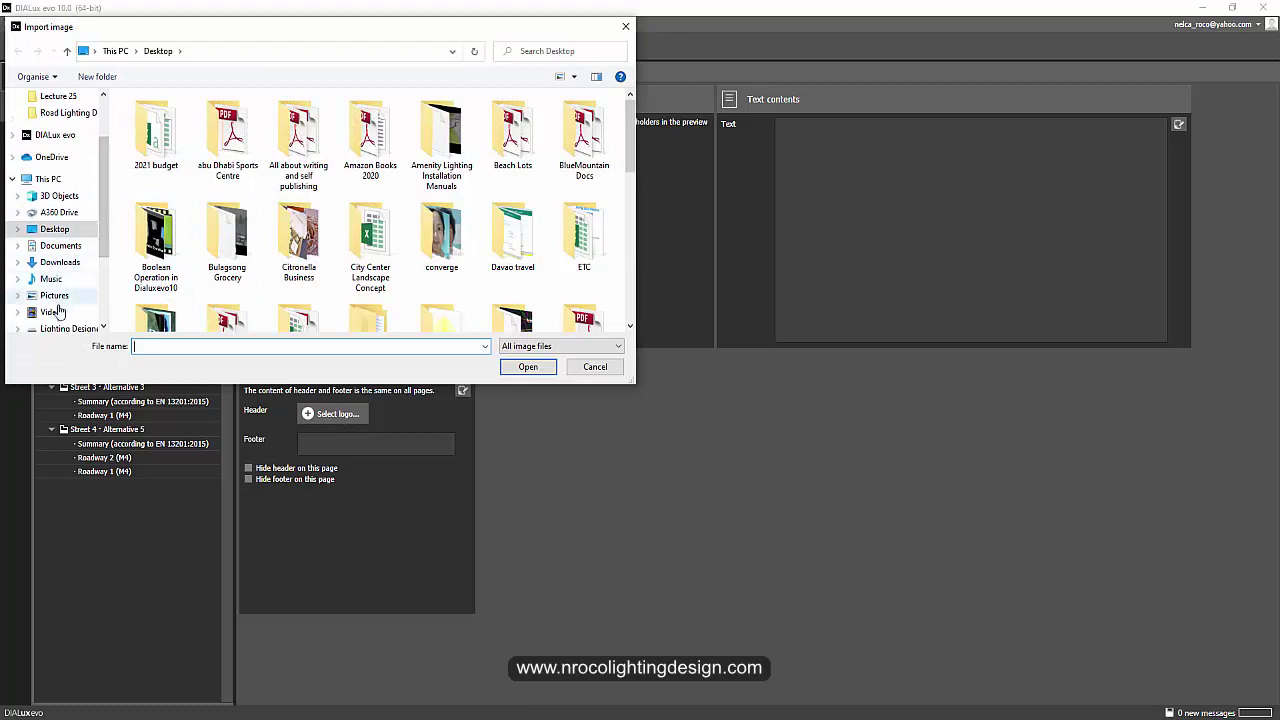
{"action": "left_click", "coordinate": [54, 295]}
{"action": "scroll", "coordinate": [215, 295], "scroll_direction": "down", "scroll_amount": 1}
{"action": "left_click", "coordinate": [225, 300]}
{"action": "left_click", "coordinate": [530, 367]}
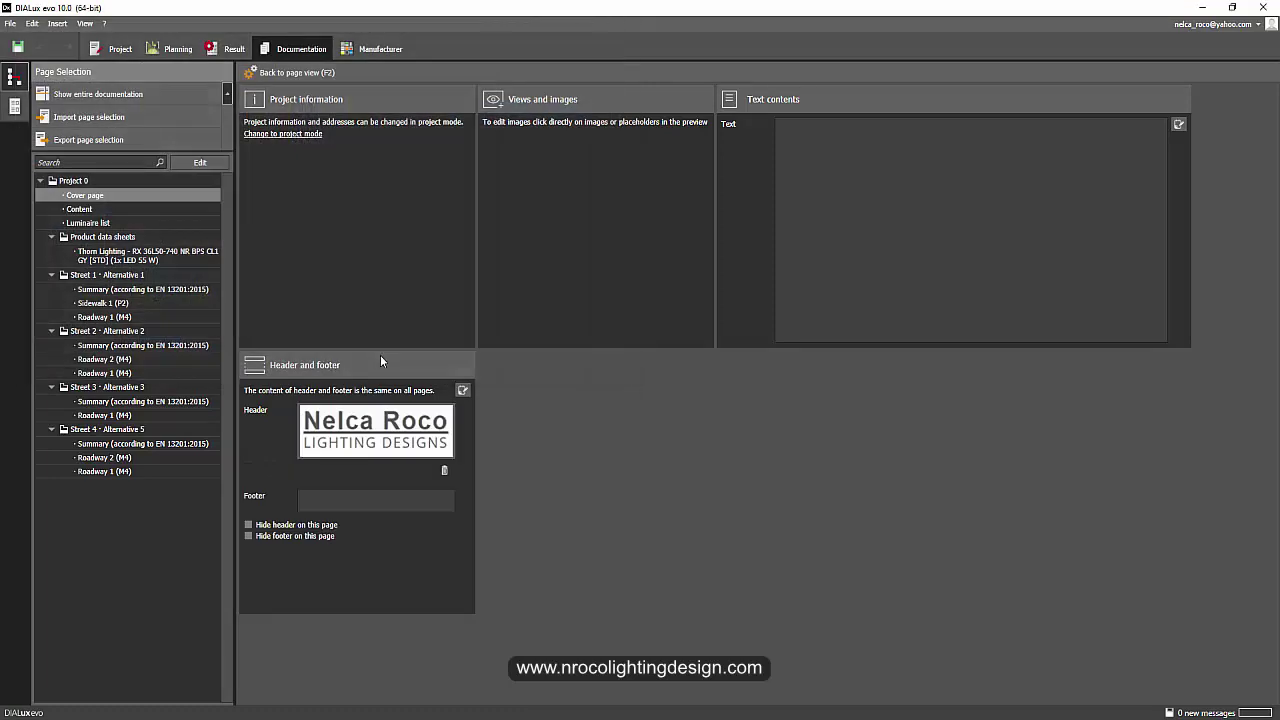
{"action": "left_click", "coordinate": [332, 502]}
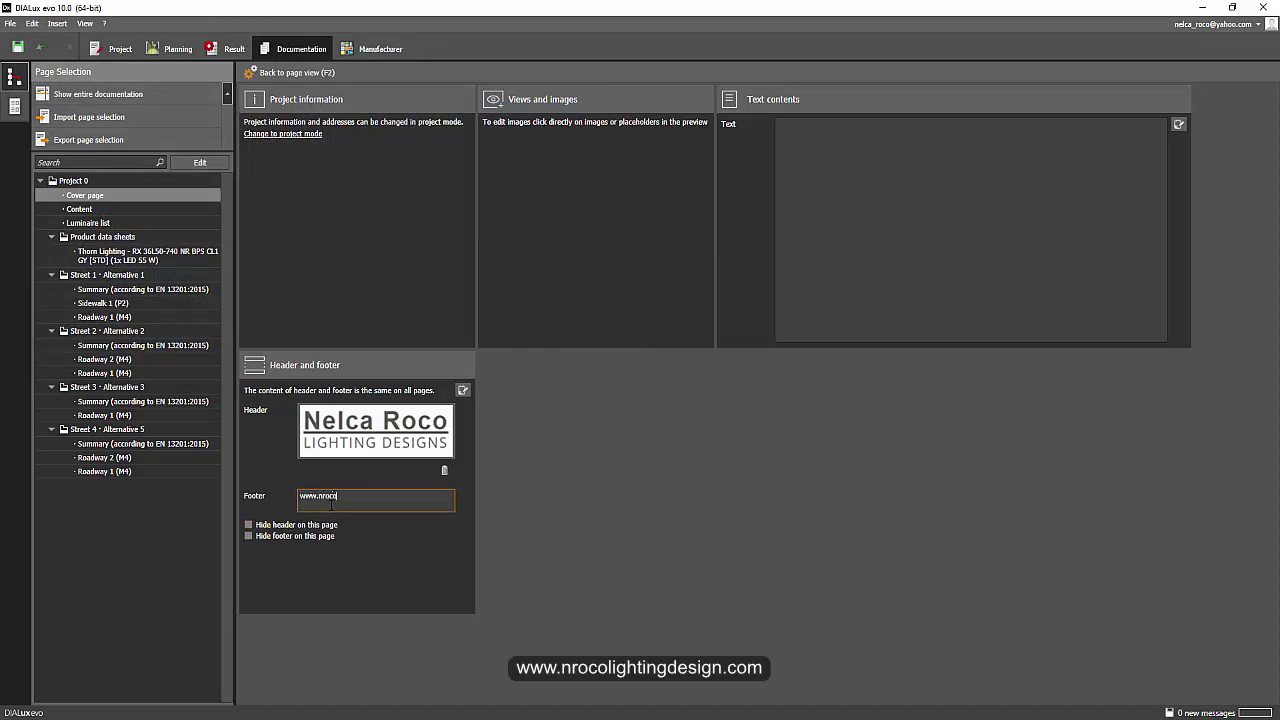
{"action": "type", "text": "www.nrocolightingdesign.com"}
{"action": "left_click", "coordinate": [290, 78]}
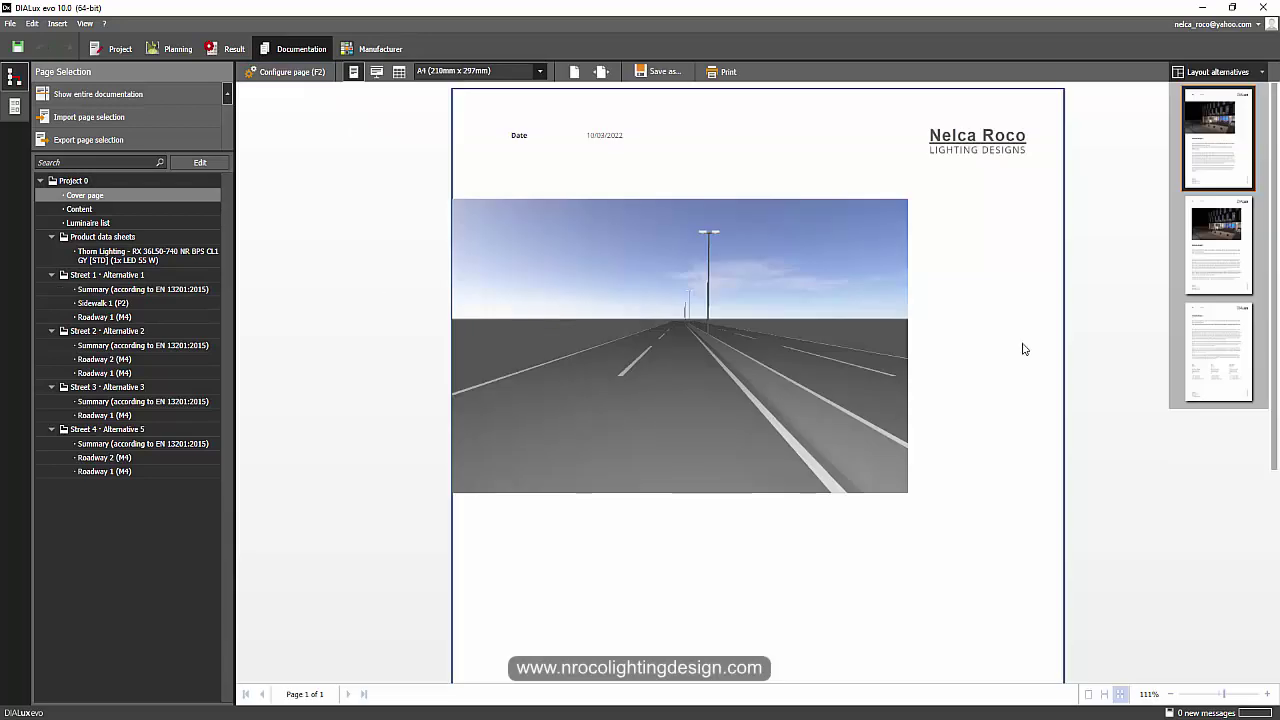
Step: Check the header logo and footer on the cover page and Street 1 summary pages, and view the available export formats
{"action": "scroll", "coordinate": [890, 300], "scroll_direction": "down", "scroll_amount": 3}
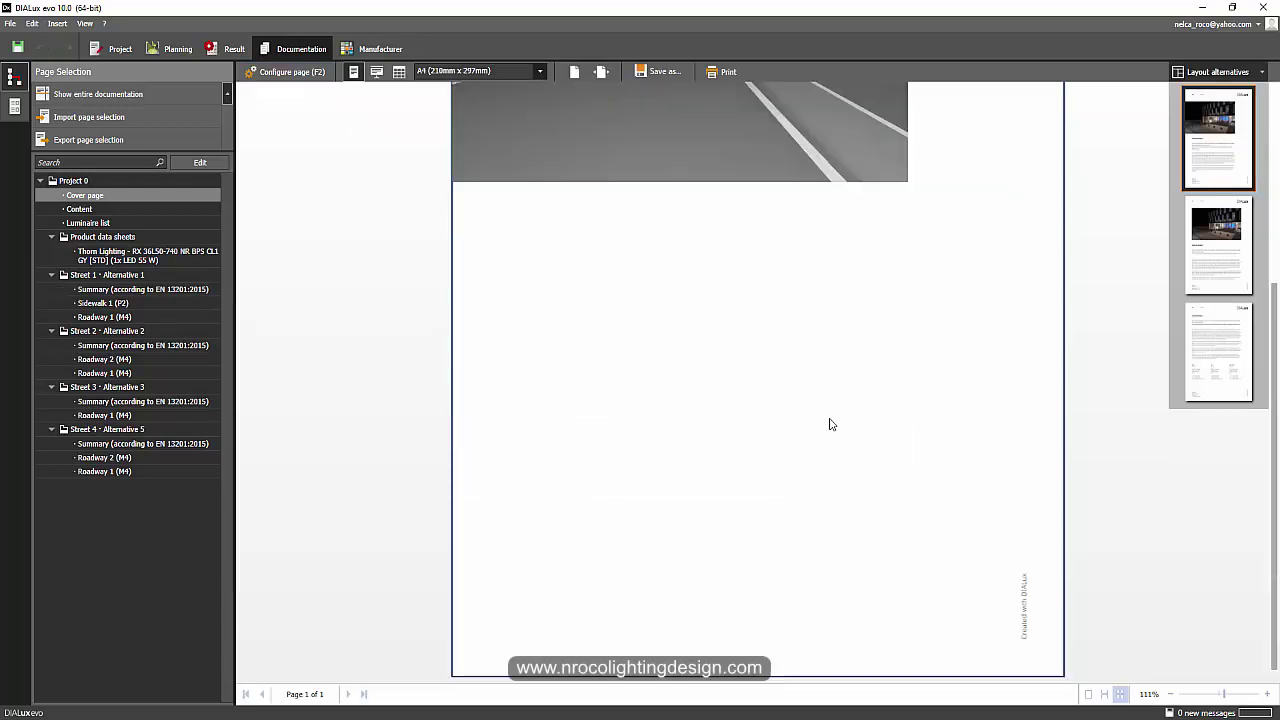
{"action": "left_click", "coordinate": [143, 289]}
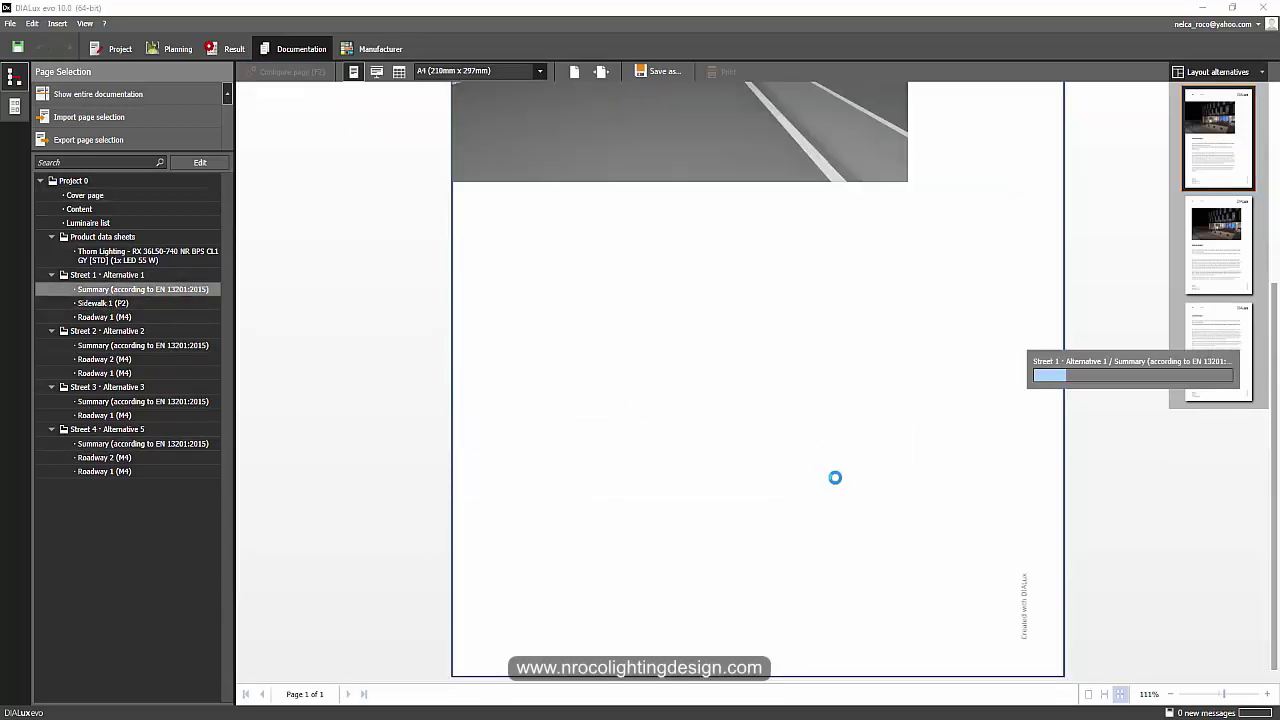
{"action": "scroll", "coordinate": [794, 521], "scroll_direction": "down", "scroll_amount": 3}
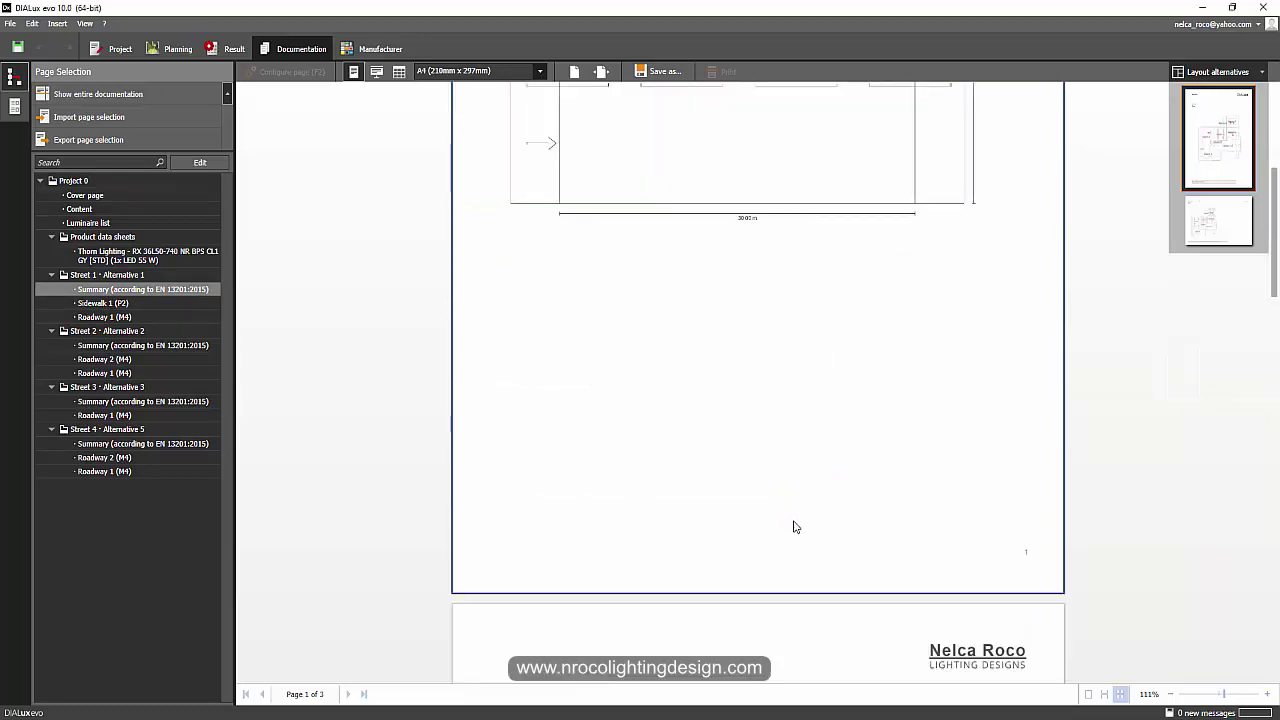
{"action": "scroll", "coordinate": [794, 521], "scroll_direction": "down", "scroll_amount": 8}
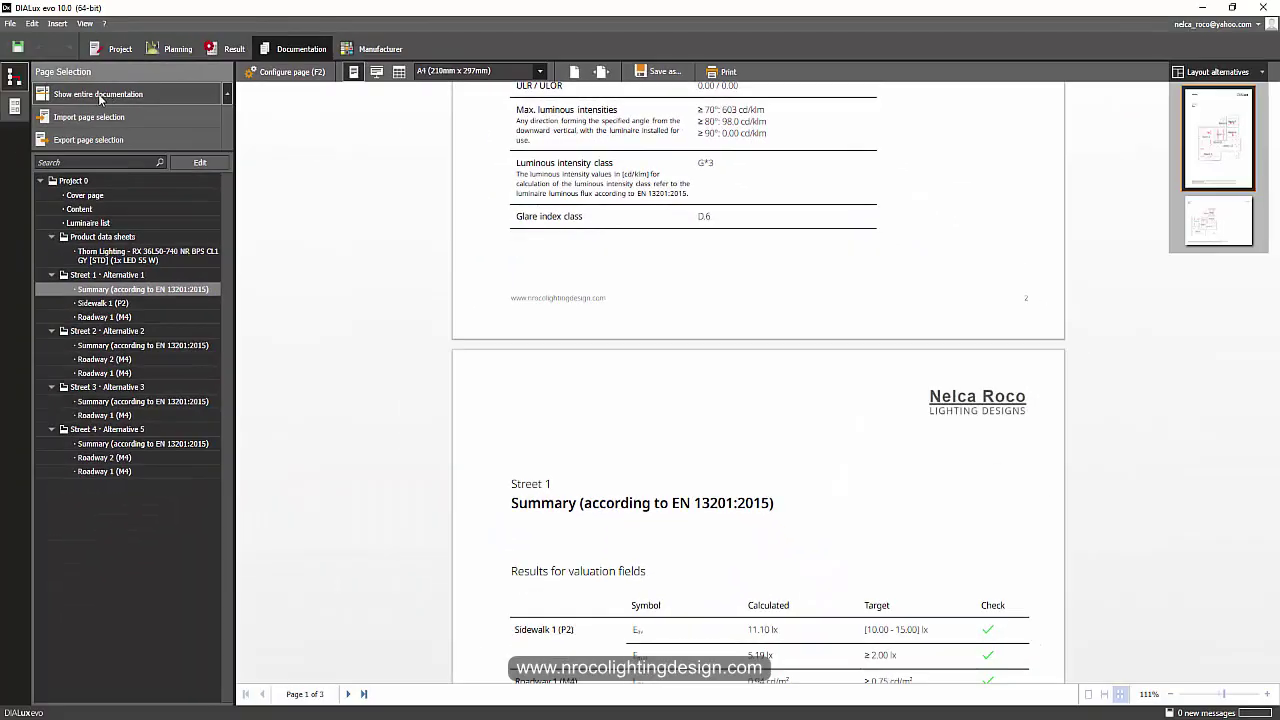
{"action": "left_click", "coordinate": [657, 71]}
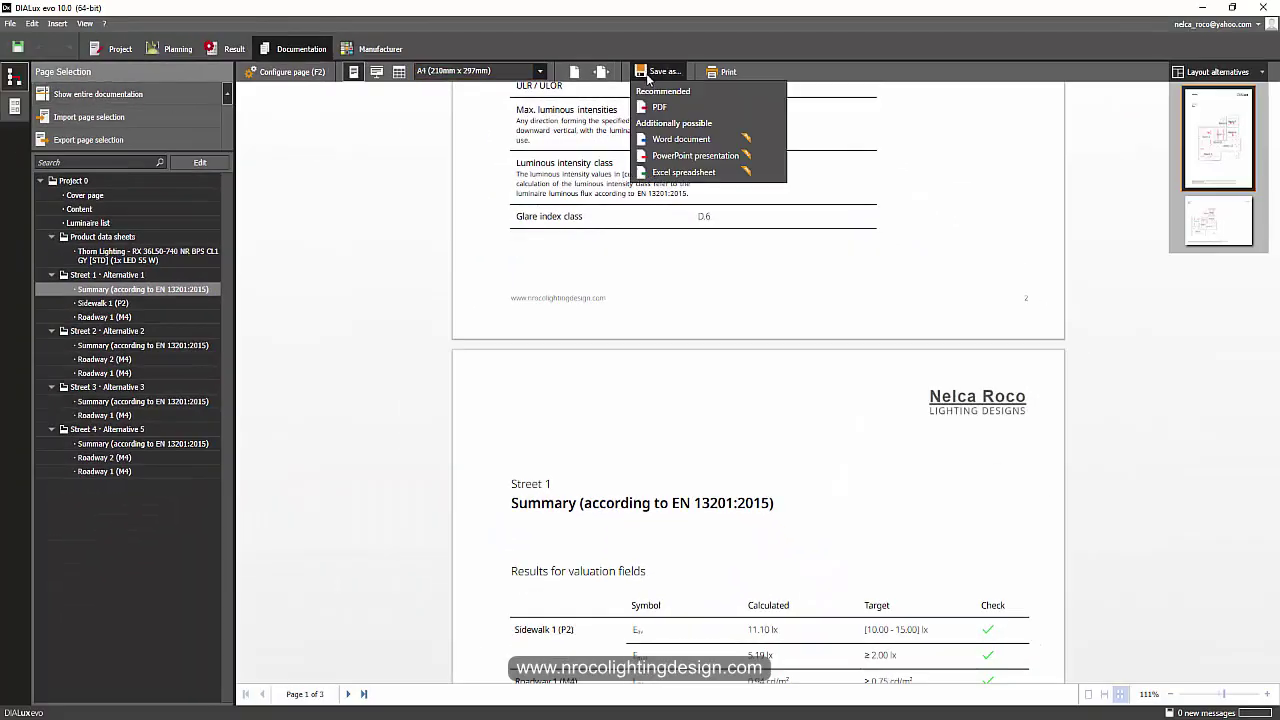
{"action": "left_click", "coordinate": [350, 306]}
{"action": "scroll", "coordinate": [352, 341], "scroll_direction": "down", "scroll_amount": 3}
{"action": "scroll", "coordinate": [352, 341], "scroll_direction": "up", "scroll_amount": 2}
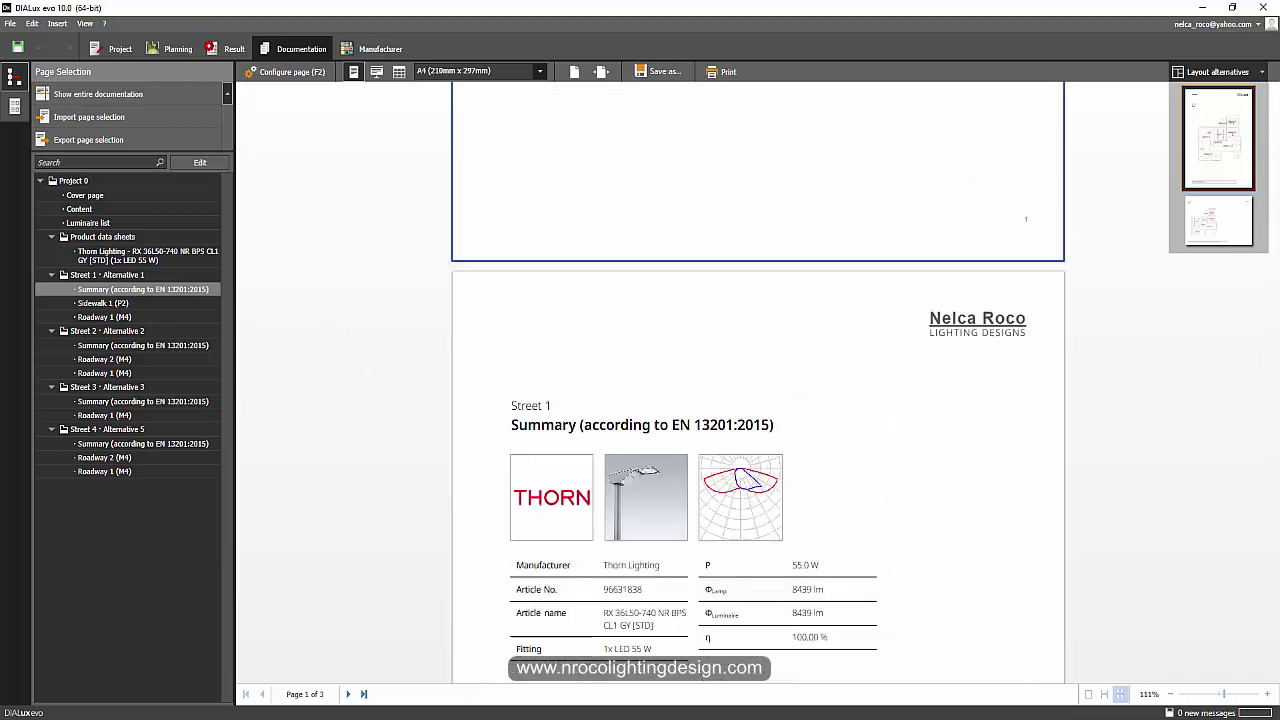
Step: Switch to the Road Lighting Design Course presentation in PowerPoint and view its Course Agenda slide
{"action": "left_click", "coordinate": [848, 695]}
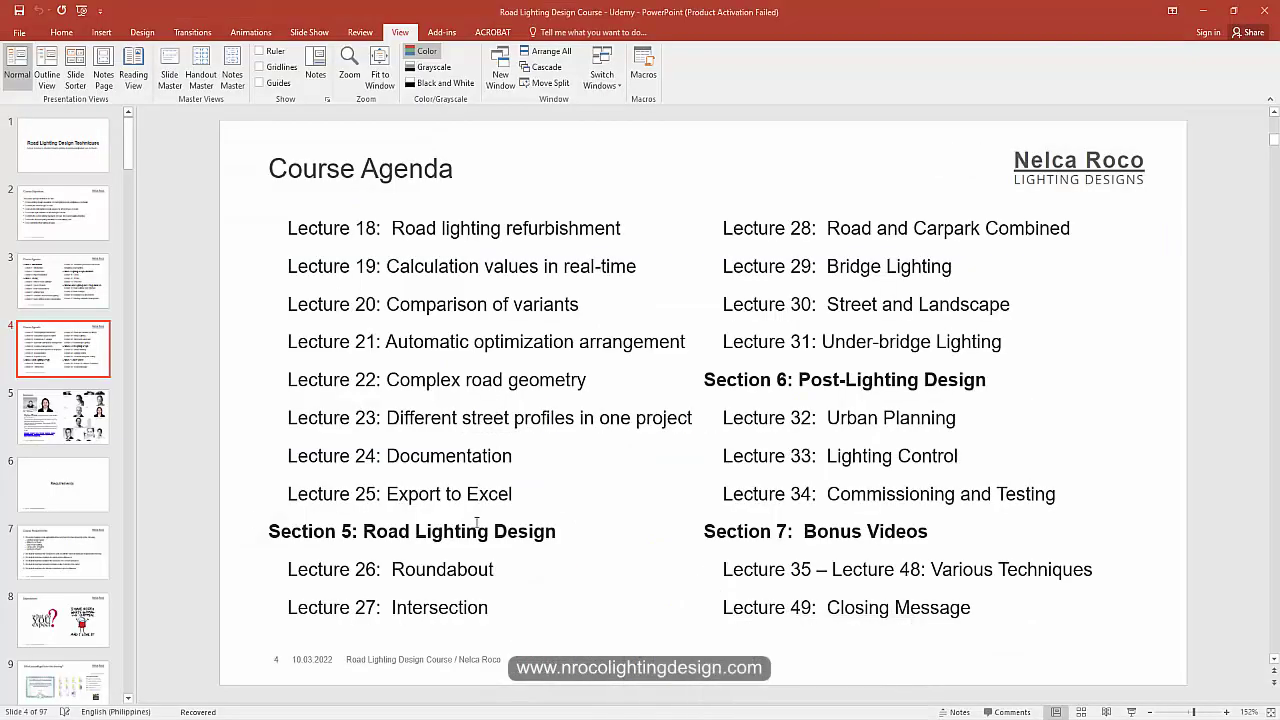
{"action": "mouse_move", "coordinate": [767, 718]}
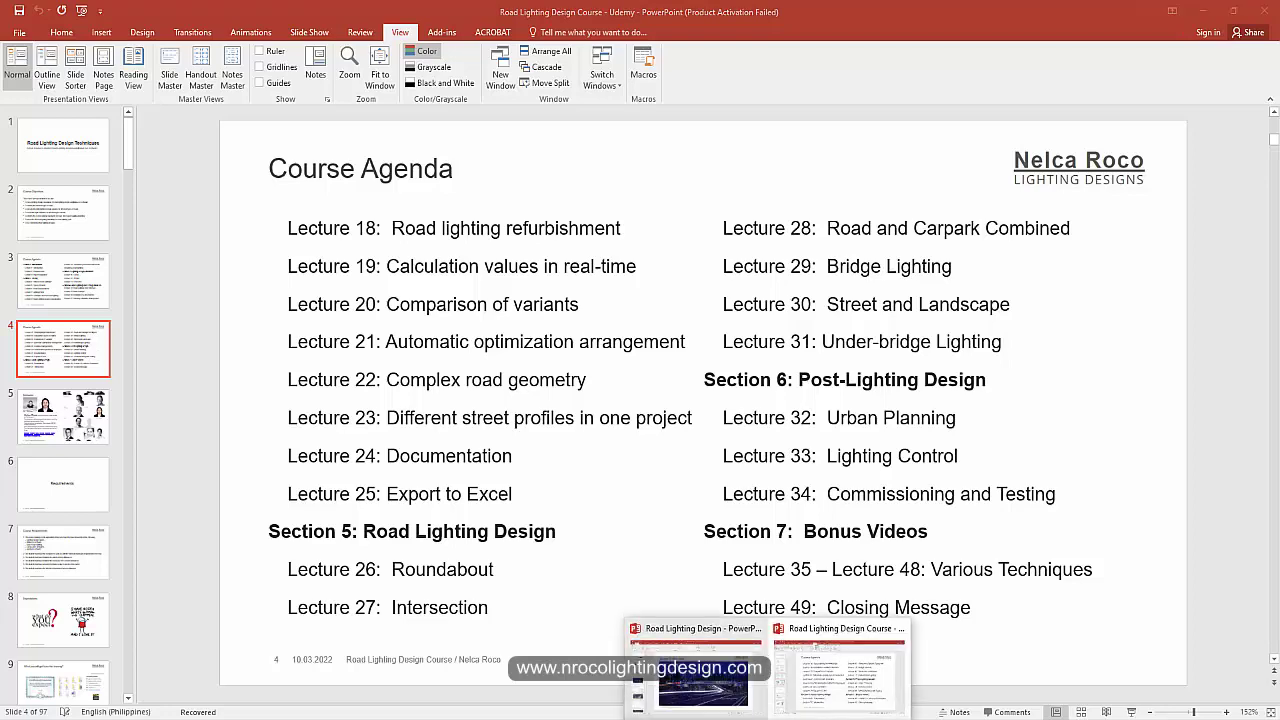